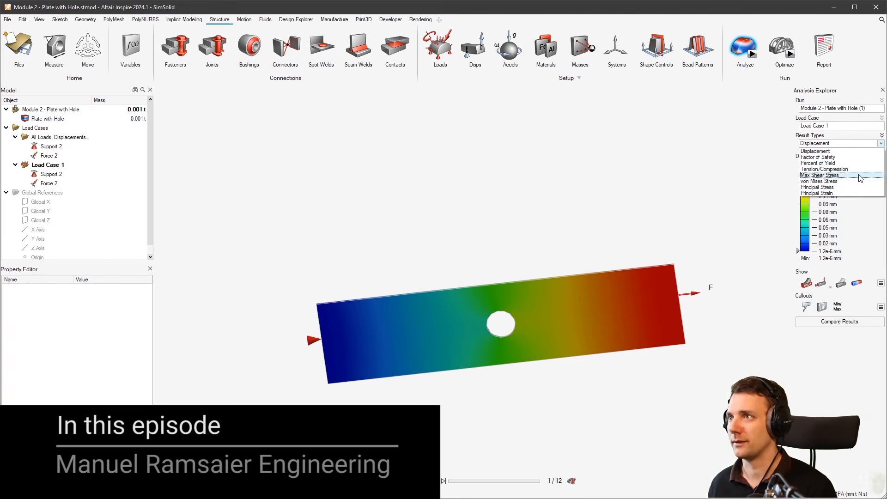
Show the plate's von Mises stress result for Load Case 1 and examine the area around the hole closely.
{"action": "left_click", "coordinate": [856, 181]}
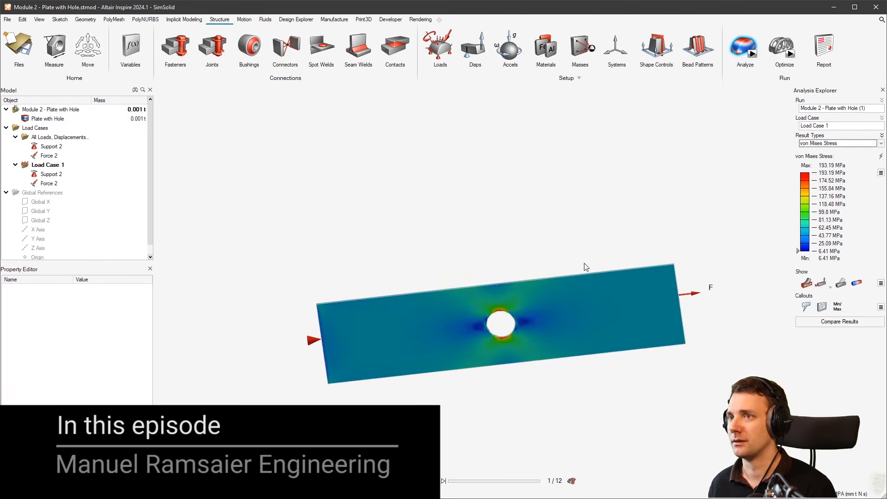
{"action": "scroll", "coordinate": [490, 301], "scroll_direction": "up", "scroll_amount": 3}
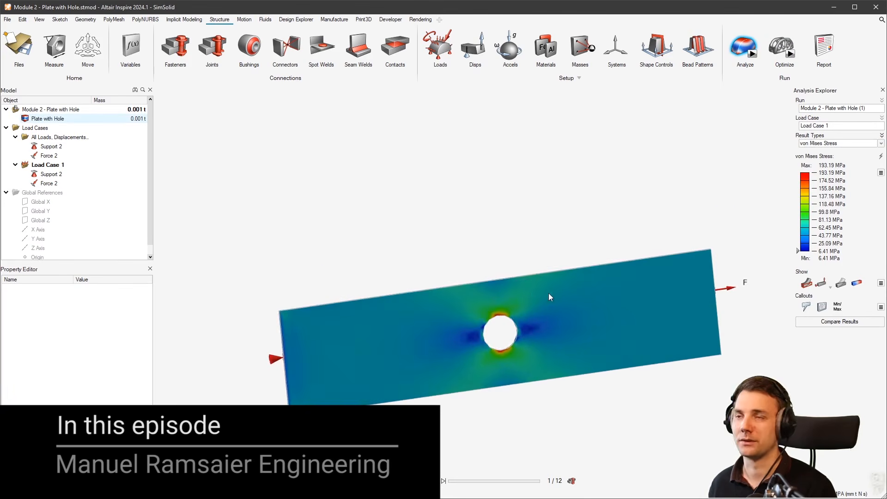
{"action": "scroll", "coordinate": [555, 293], "scroll_direction": "up", "scroll_amount": 5}
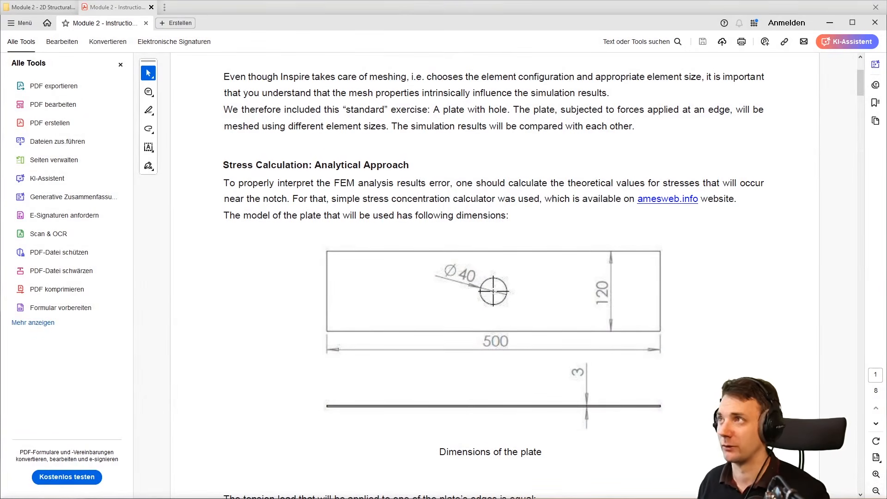
Switch to the "Plate With A Hole" exercise PDF and read the introduction, plate dimensions, tension load and analytical results table.
{"action": "scroll", "coordinate": [559, 353], "scroll_direction": "up", "scroll_amount": 3}
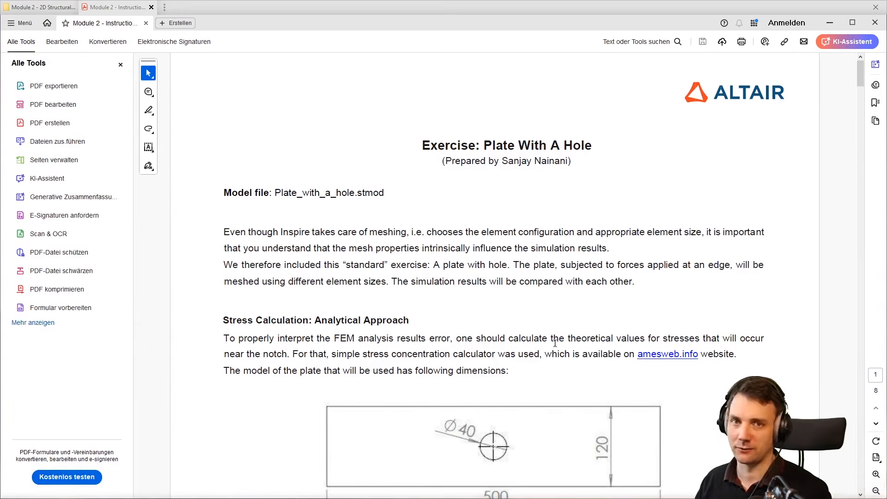
{"action": "scroll", "coordinate": [558, 249], "scroll_direction": "down", "scroll_amount": 2}
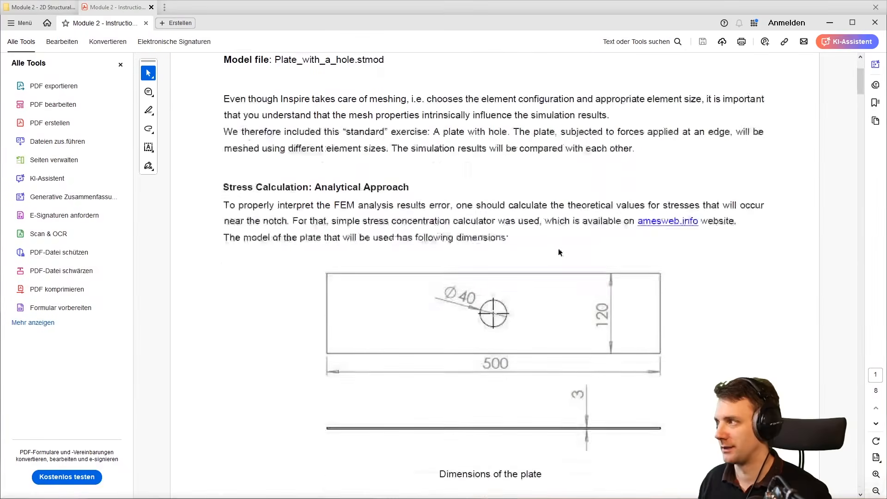
{"action": "scroll", "coordinate": [558, 248], "scroll_direction": "up", "scroll_amount": 1}
{"action": "scroll", "coordinate": [522, 320], "scroll_direction": "down", "scroll_amount": 1}
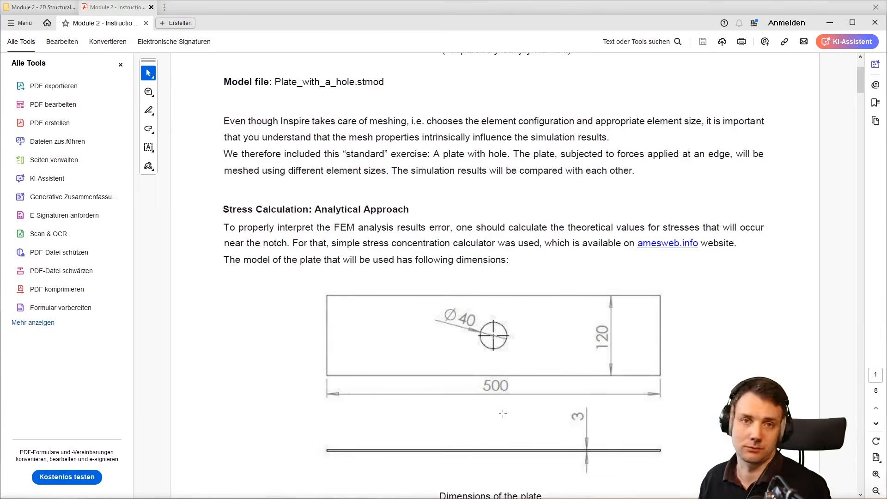
{"action": "scroll", "coordinate": [518, 388], "scroll_direction": "up", "scroll_amount": 3}
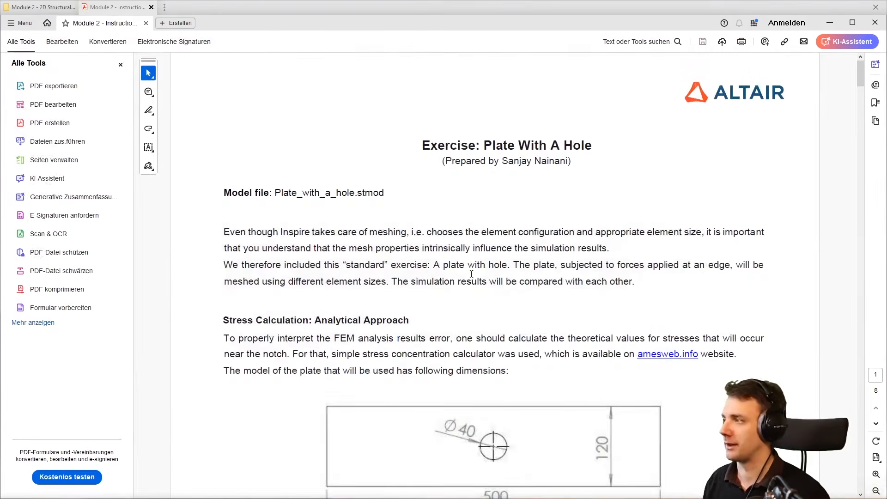
{"action": "scroll", "coordinate": [472, 274], "scroll_direction": "down", "scroll_amount": 3}
{"action": "scroll", "coordinate": [524, 293], "scroll_direction": "down", "scroll_amount": 3}
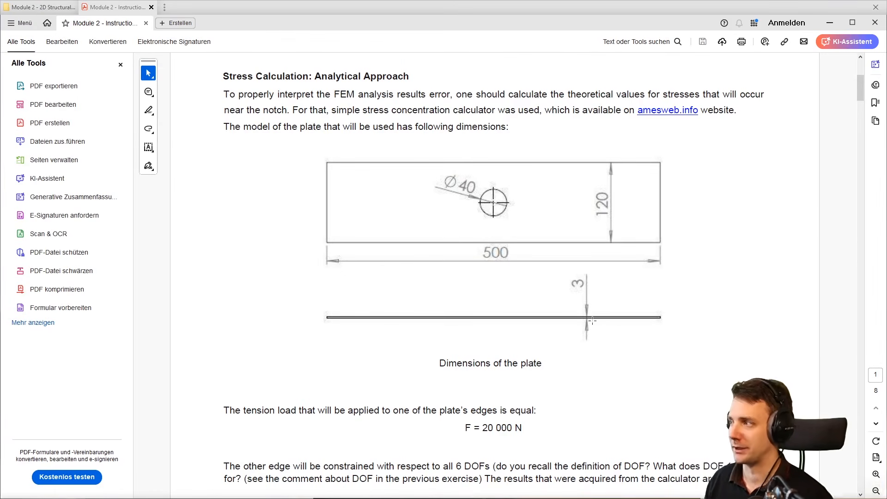
{"action": "scroll", "coordinate": [592, 320], "scroll_direction": "down", "scroll_amount": 1}
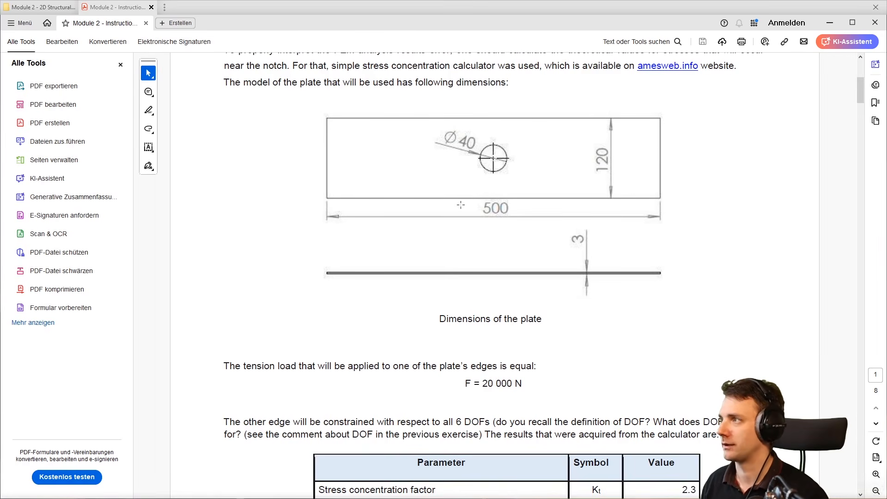
{"action": "scroll", "coordinate": [497, 255], "scroll_direction": "down", "scroll_amount": 3}
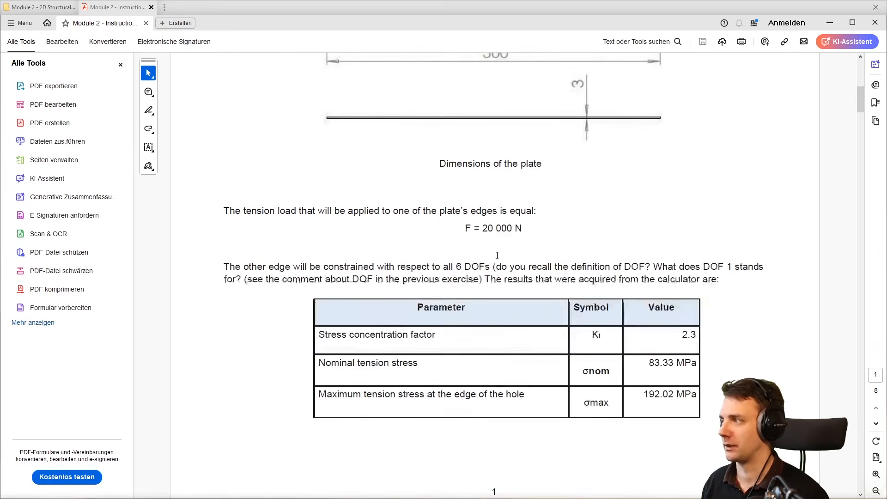
{"action": "scroll", "coordinate": [497, 254], "scroll_direction": "up", "scroll_amount": 8}
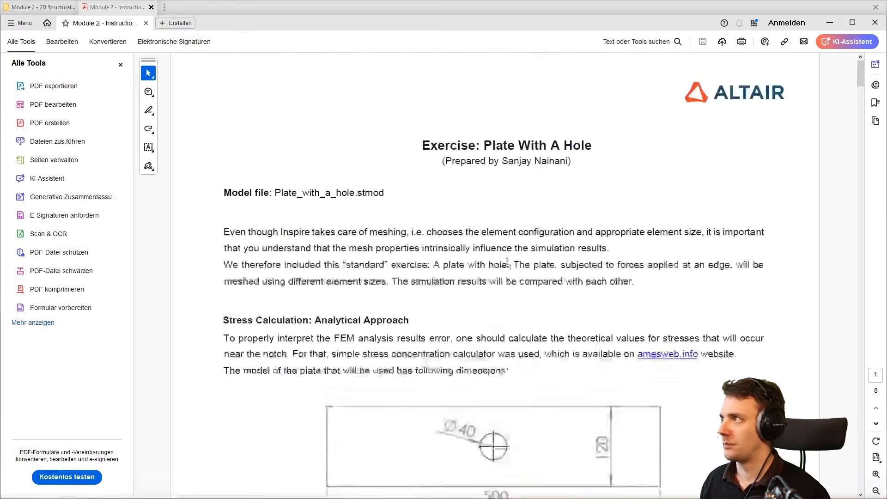
Select the amesweb.info address in the exercise's analytical approach section and open that website in the browser.
{"action": "scroll", "coordinate": [514, 265], "scroll_direction": "down", "scroll_amount": 2}
{"action": "left_click_drag", "start_coordinate": [639, 220], "coordinate": [699, 222]}
{"action": "left_click", "coordinate": [688, 245]}
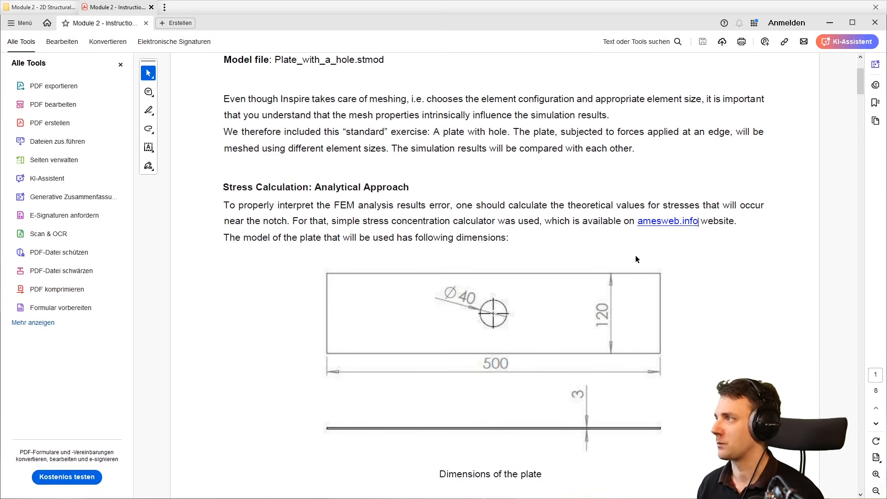
{"action": "left_click_drag", "start_coordinate": [639, 222], "coordinate": [697, 224]}
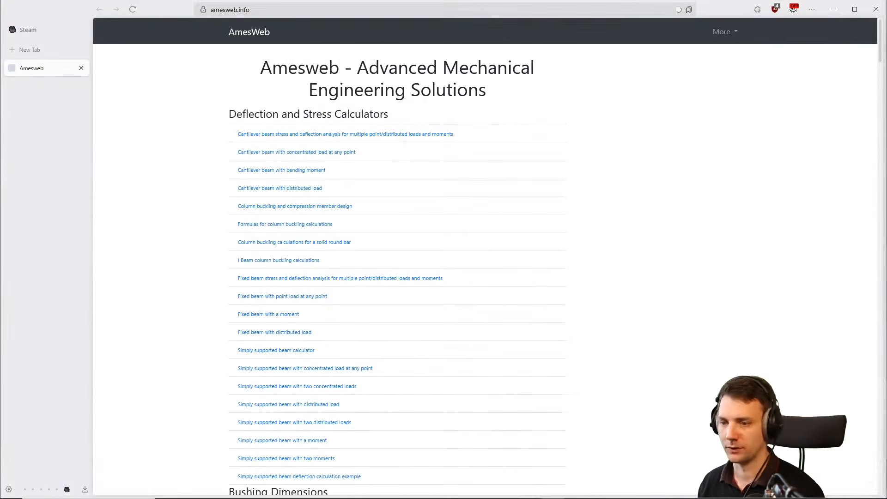
Search the Amesweb page for "hole" and open the stress concentration calculator for a central circular hole in a finite plate.
{"action": "key", "text": "ctrl+f"}
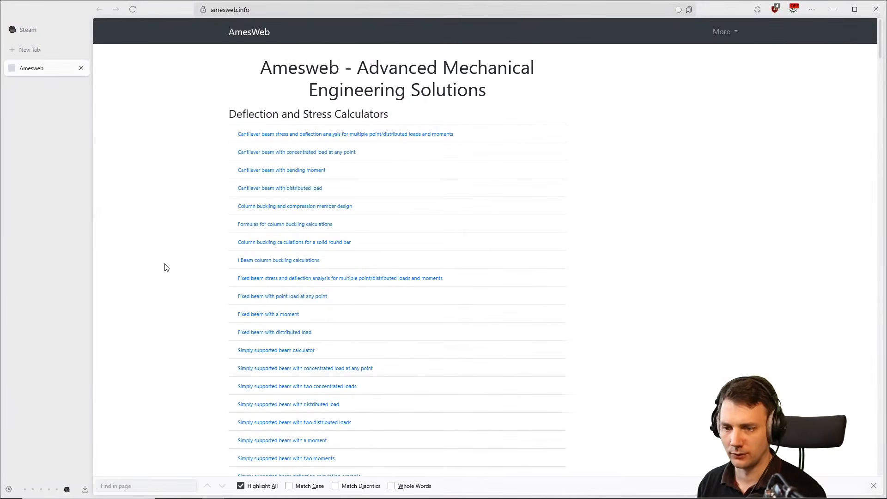
{"action": "type", "text": "hole"}
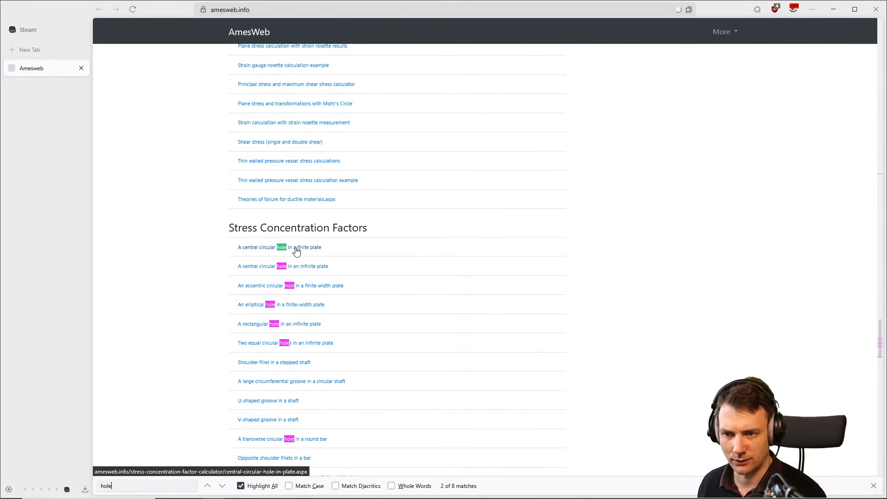
{"action": "left_click", "coordinate": [275, 251]}
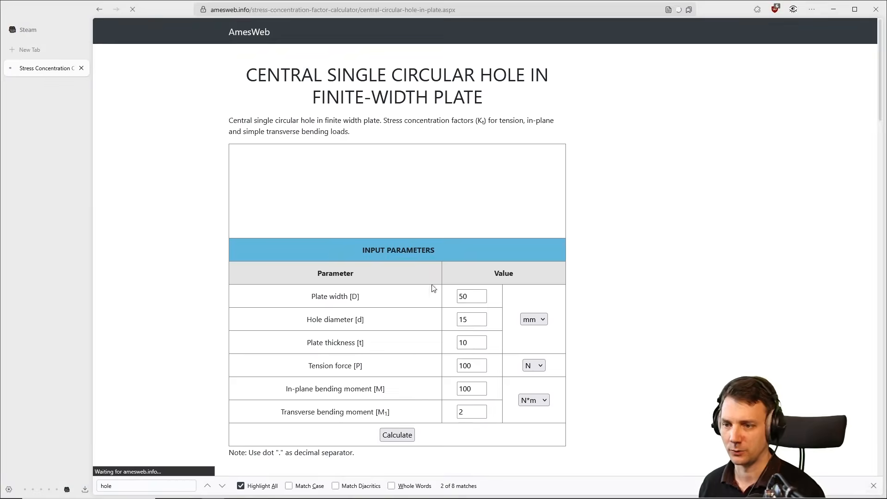
Set the plate width to 120 mm, the hole diameter to 40 mm and the plate thickness to 3 mm.
{"action": "double_click", "coordinate": [478, 295]}
{"action": "type", "text": "40"}
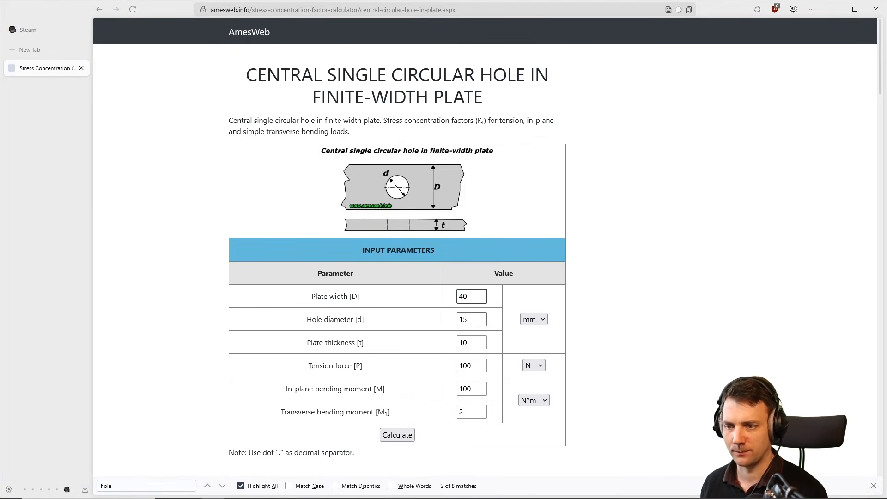
{"action": "double_click", "coordinate": [473, 297]}
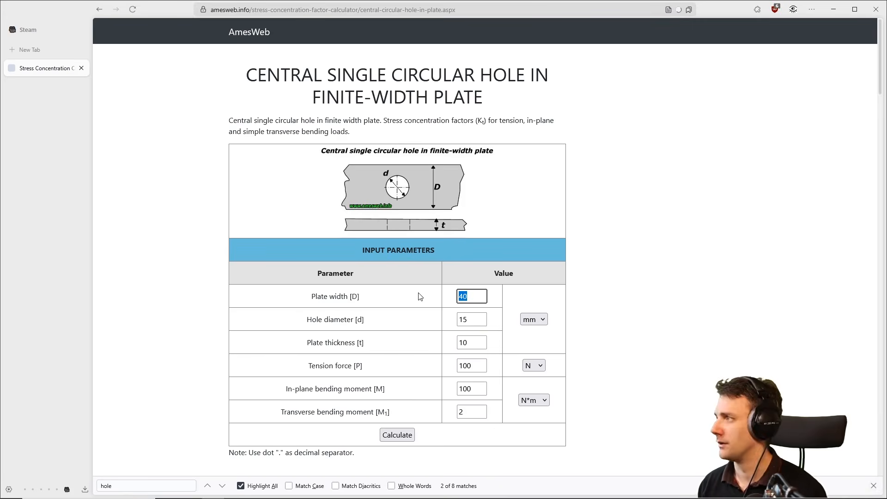
{"action": "type", "text": "120"}
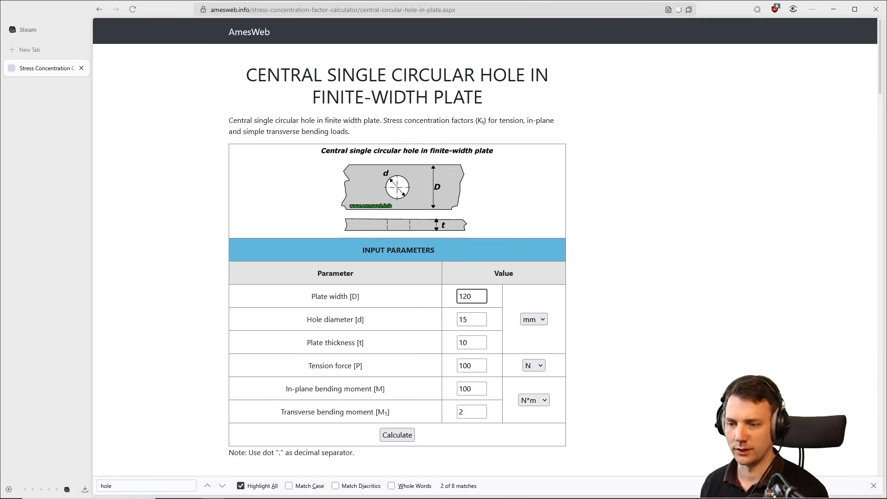
{"action": "double_click", "coordinate": [467, 320]}
{"action": "type", "text": "5"}
{"action": "key", "text": "BackSpace"}
{"action": "type", "text": "40"}
{"action": "double_click", "coordinate": [476, 342]}
{"action": "type", "text": "3"}
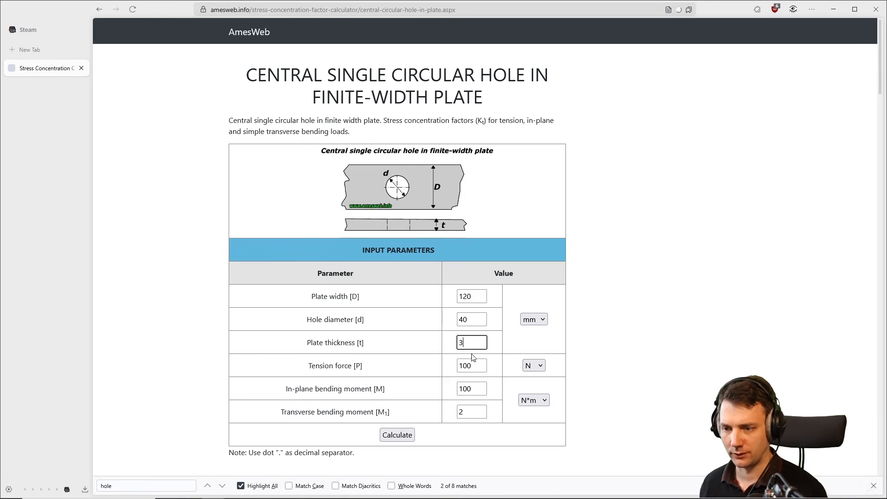
Set the tension force to 200000 N and both the in-plane and transverse bending moments to 0.
{"action": "left_click", "coordinate": [473, 366]}
{"action": "key", "text": "ctrl+a"}
{"action": "type", "text": "200000"}
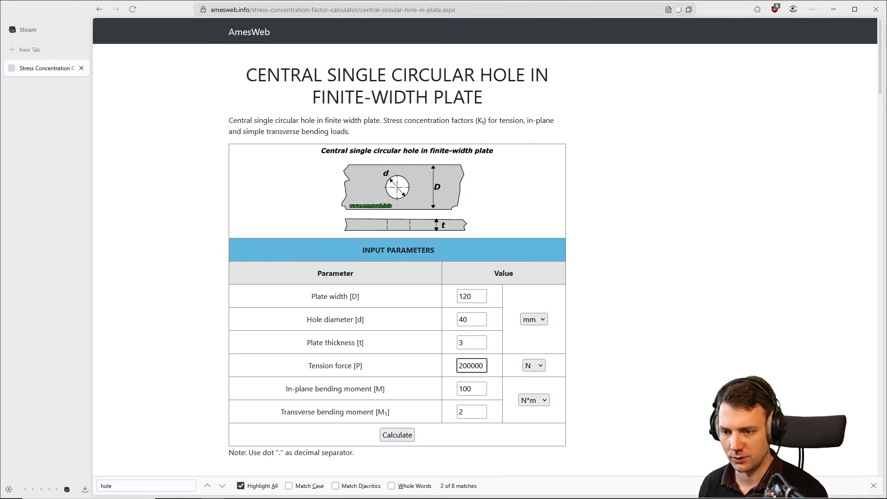
{"action": "left_click", "coordinate": [477, 389]}
{"action": "key", "text": "ctrl+a"}
{"action": "type", "text": "0"}
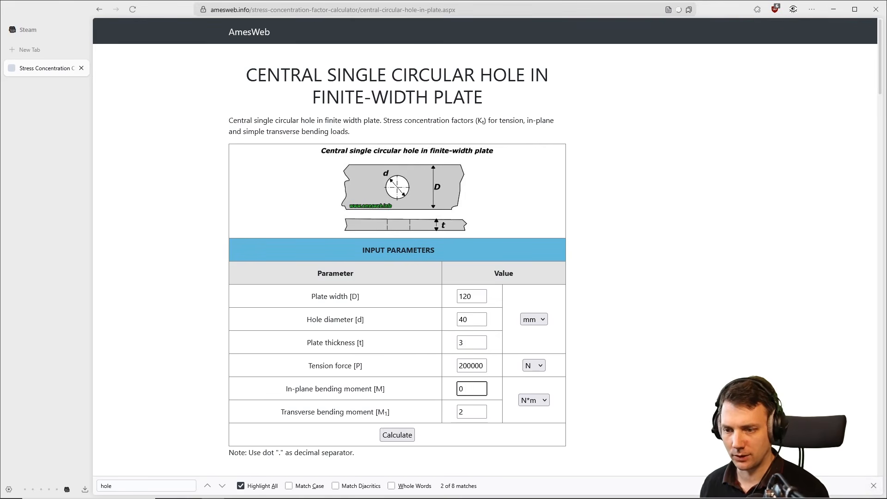
{"action": "left_click", "coordinate": [476, 412]}
{"action": "key", "text": "BackSpace"}
{"action": "type", "text": "0"}
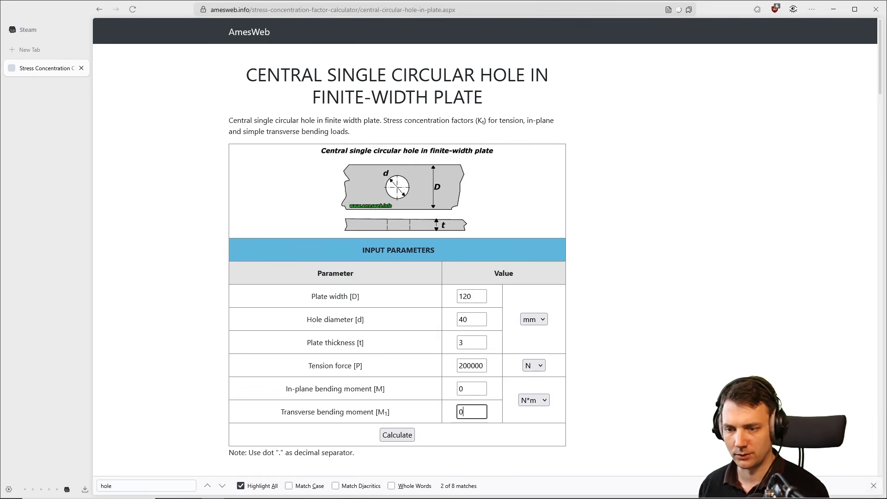
Calculate the stresses and examine the stress concentration factor in the tension loading results.
{"action": "scroll", "coordinate": [457, 398], "scroll_direction": "down", "scroll_amount": 2}
{"action": "left_click", "coordinate": [397, 340]}
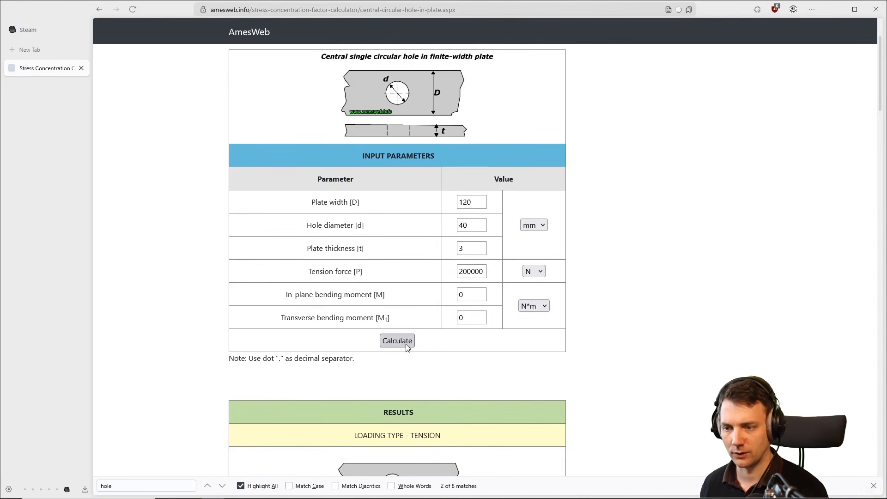
{"action": "scroll", "coordinate": [539, 384], "scroll_direction": "down", "scroll_amount": 6}
{"action": "double_click", "coordinate": [499, 277]}
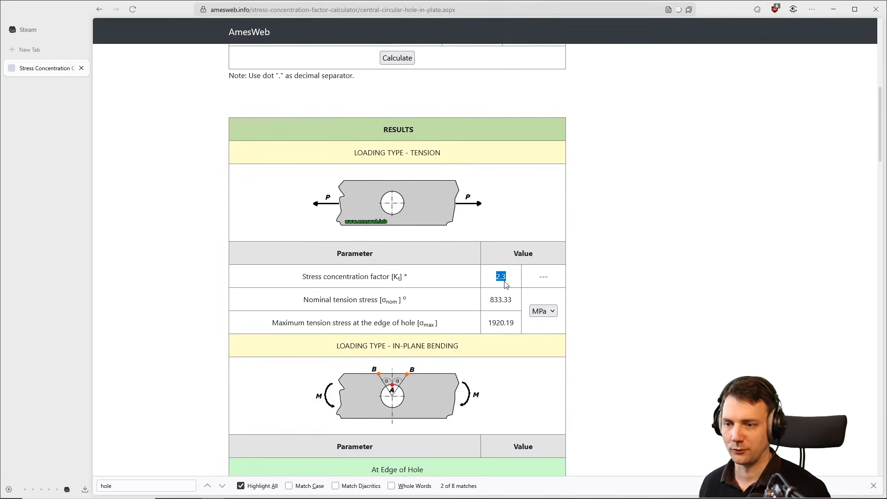
{"action": "scroll", "coordinate": [517, 291], "scroll_direction": "up", "scroll_amount": 1}
{"action": "scroll", "coordinate": [518, 292], "scroll_direction": "up", "scroll_amount": 7}
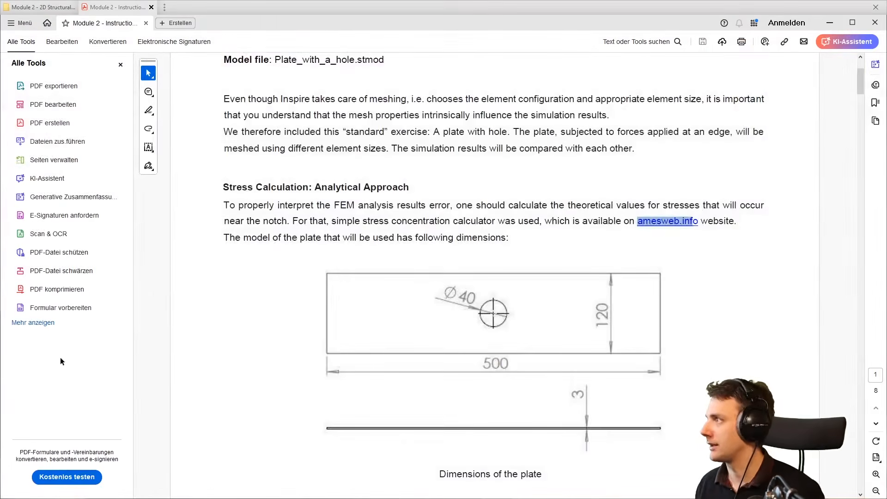
Switch back to the exercise PDF and review the tension load and the table of calculator results.
{"action": "scroll", "coordinate": [517, 305], "scroll_direction": "down", "scroll_amount": 3}
{"action": "scroll", "coordinate": [516, 305], "scroll_direction": "down", "scroll_amount": 8}
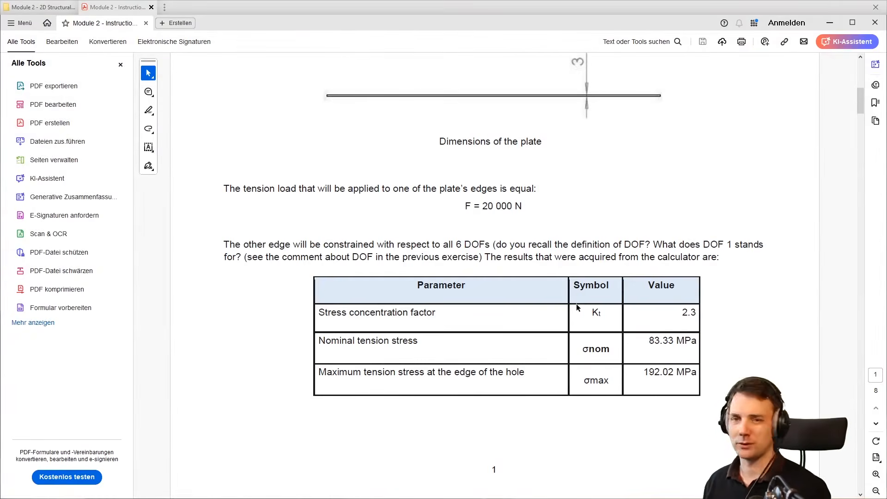
{"action": "scroll", "coordinate": [628, 337], "scroll_direction": "up", "scroll_amount": 5}
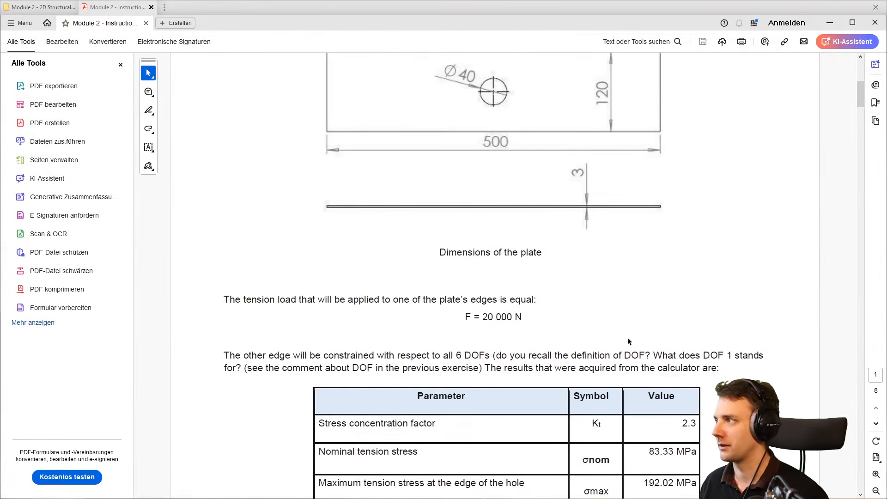
Mark the plate drawing's full-width section beside the hole and the section through the hole, then clear the marking.
{"action": "scroll", "coordinate": [656, 359], "scroll_direction": "up", "scroll_amount": 2}
{"action": "left_click_drag", "start_coordinate": [527, 140], "coordinate": [536, 221]}
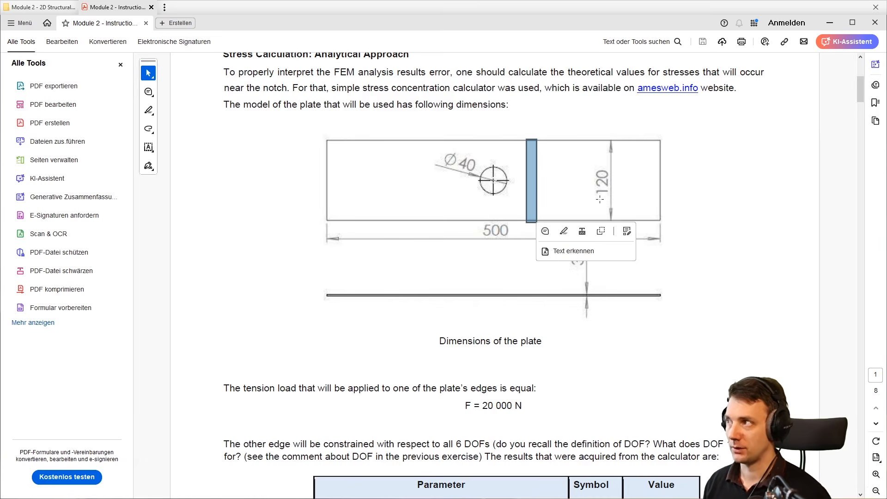
{"action": "left_click_drag", "start_coordinate": [490, 131], "coordinate": [497, 222]}
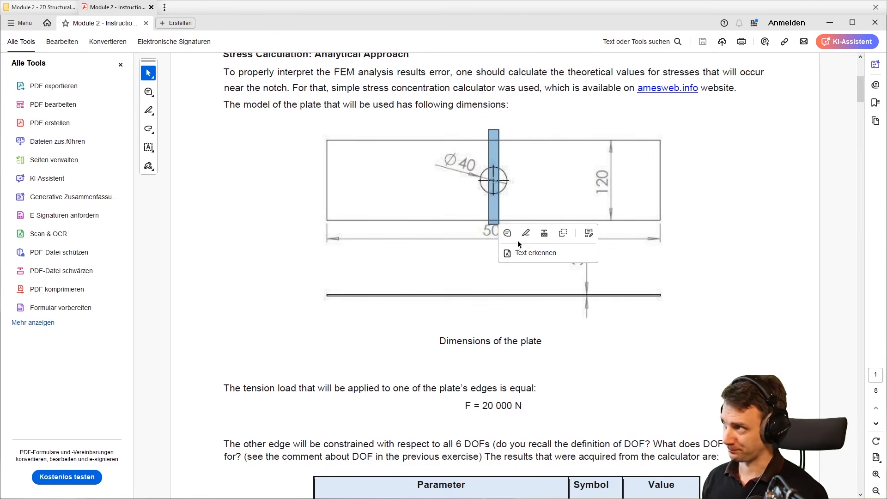
{"action": "left_click", "coordinate": [711, 310]}
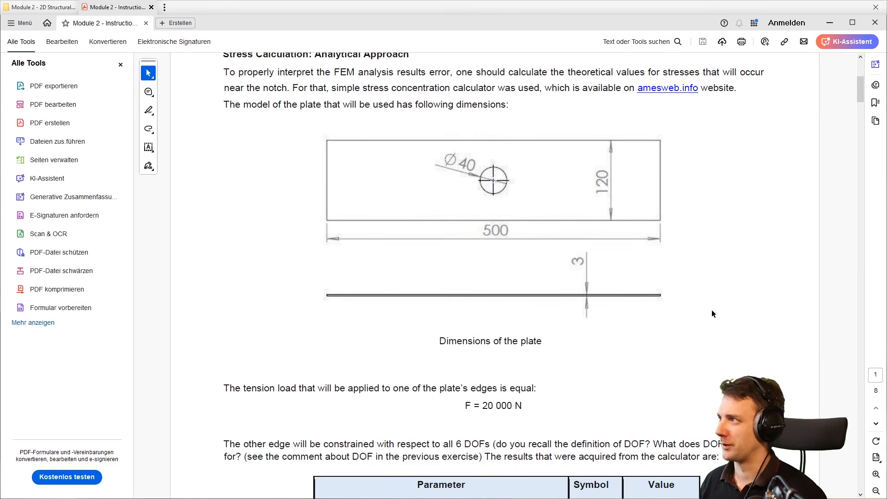
Compare the full and hole-reduced cross-sections by marking each again on the drawing, and review the load and stress values below.
{"action": "scroll", "coordinate": [703, 296], "scroll_direction": "down", "scroll_amount": 4}
{"action": "scroll", "coordinate": [698, 295], "scroll_direction": "up", "scroll_amount": 3}
{"action": "scroll", "coordinate": [697, 293], "scroll_direction": "up", "scroll_amount": 1}
{"action": "mouse_move", "coordinate": [522, 120]}
{"action": "left_mouse_down"}
{"action": "mouse_move", "coordinate": [526, 198]}
{"action": "mouse_move", "coordinate": [534, 199]}
{"action": "left_mouse_up"}
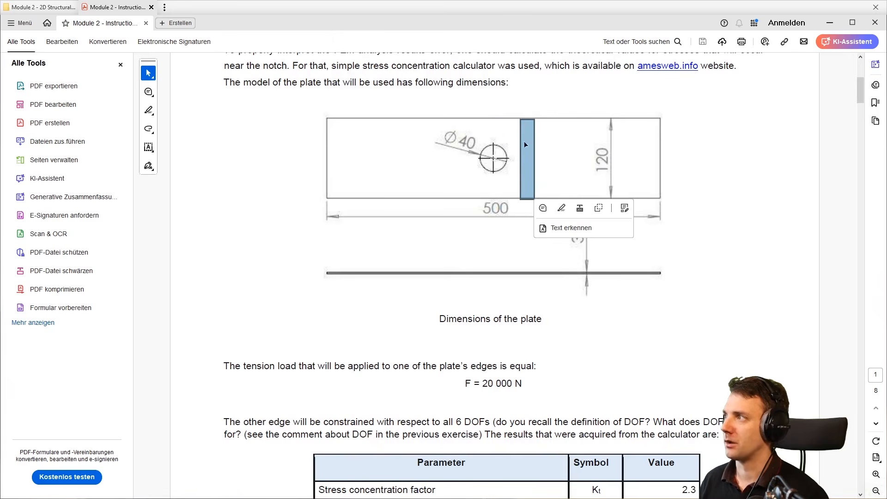
{"action": "left_click_drag", "start_coordinate": [496, 120], "coordinate": [500, 203]}
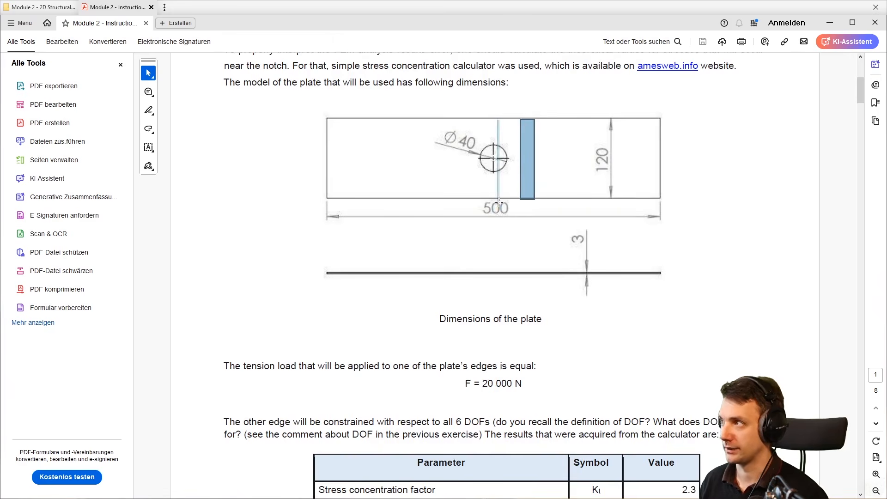
{"action": "scroll", "coordinate": [722, 300], "scroll_direction": "down", "scroll_amount": 3}
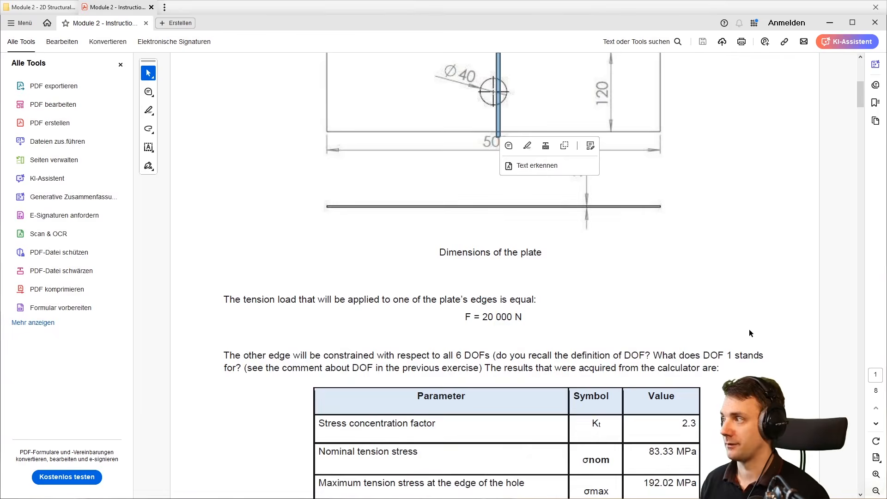
{"action": "scroll", "coordinate": [748, 325], "scroll_direction": "up", "scroll_amount": 1}
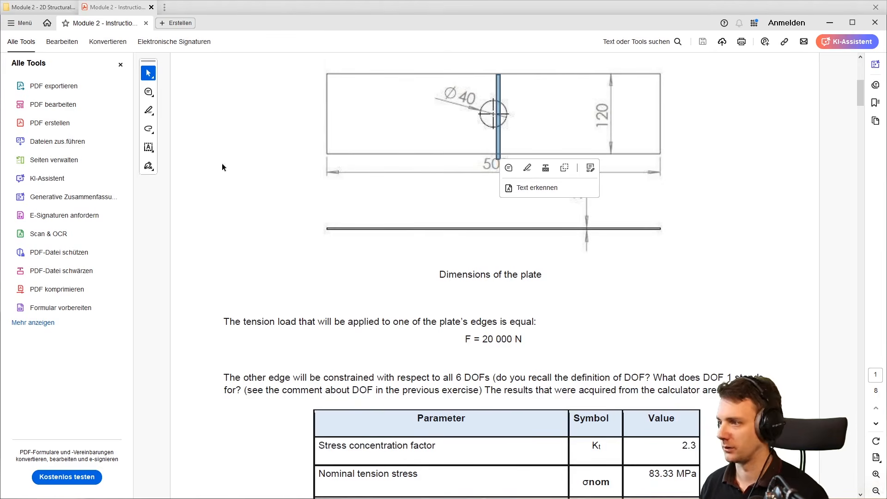
{"action": "left_click_drag", "start_coordinate": [290, 193], "coordinate": [234, 178]}
{"action": "type", "text": "20000 ÷"}
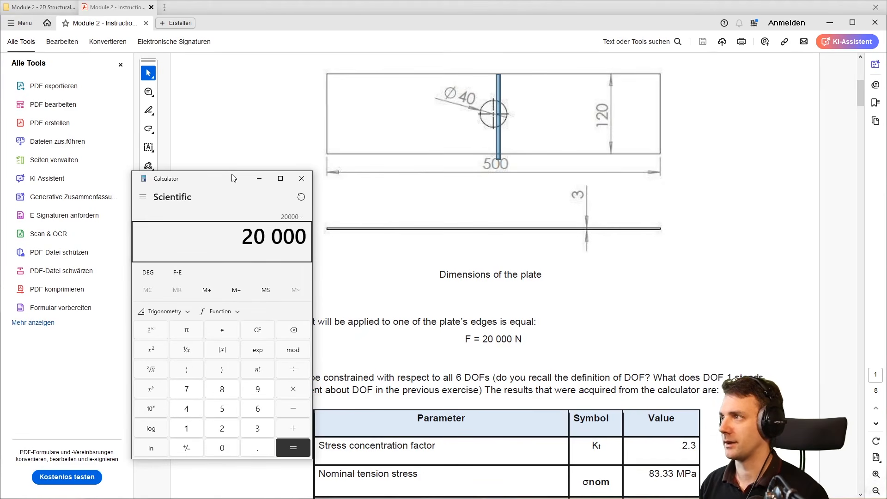
{"action": "type", "text": "( 120 - 40 × ( 40"}
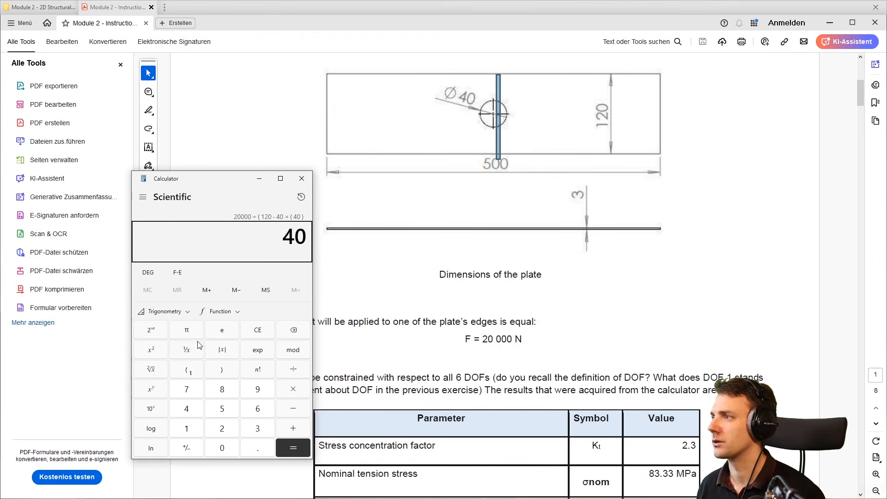
{"action": "left_click", "coordinate": [273, 334]}
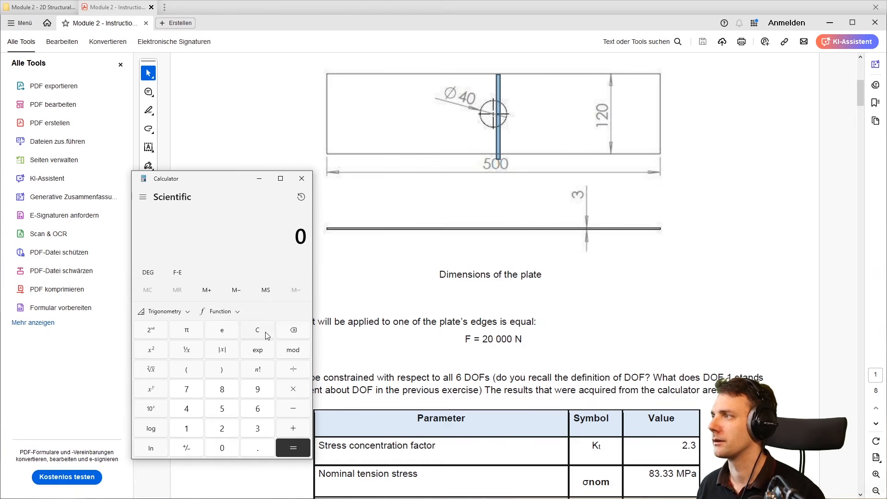
Calculate the plate's net cross-section through the hole as 120 − 40, multiplied by the thickness of 3.
{"action": "type", "text": "1"}
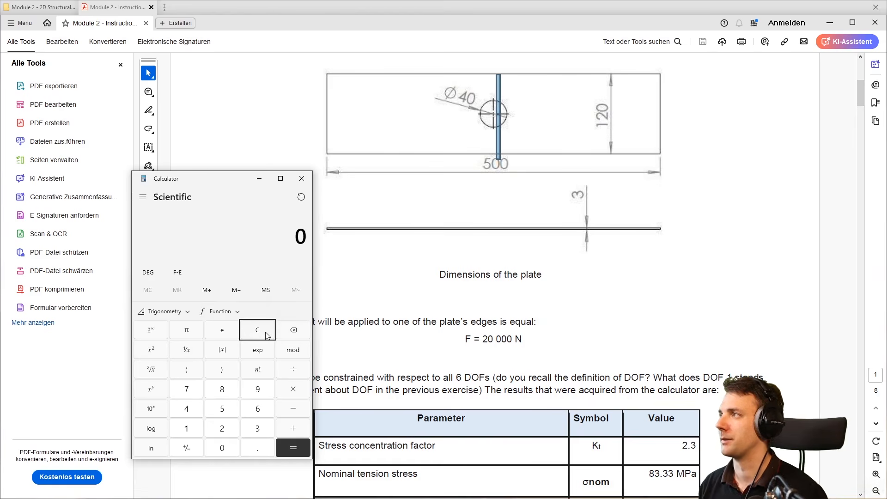
{"action": "type", "text": "20-4"}
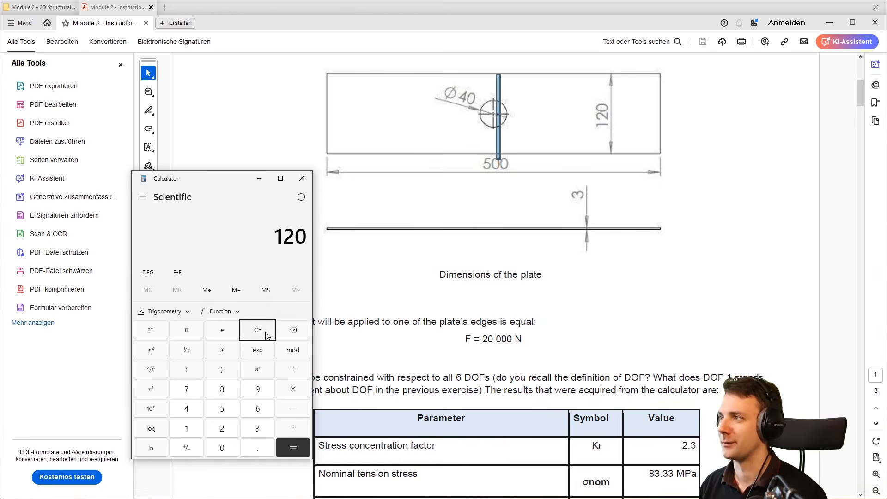
{"action": "type", "text": "0"}
{"action": "key", "text": "Return"}
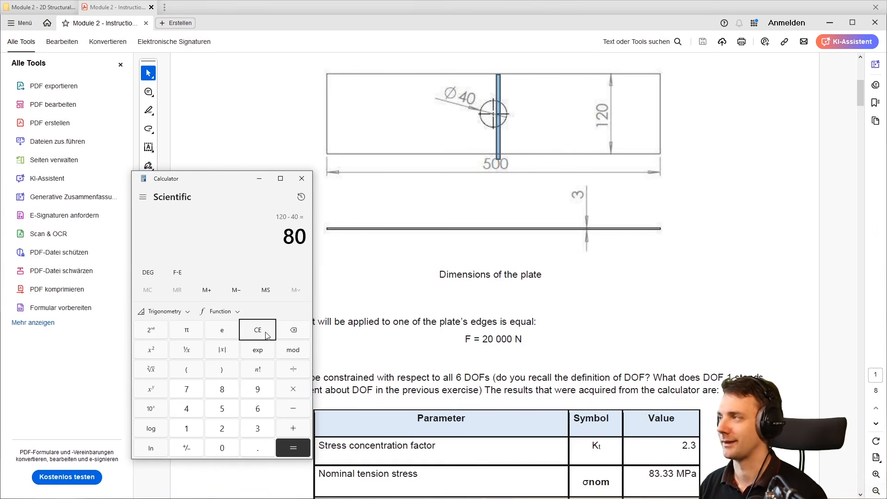
{"action": "type", "text": "*3"}
{"action": "key", "text": "Return"}
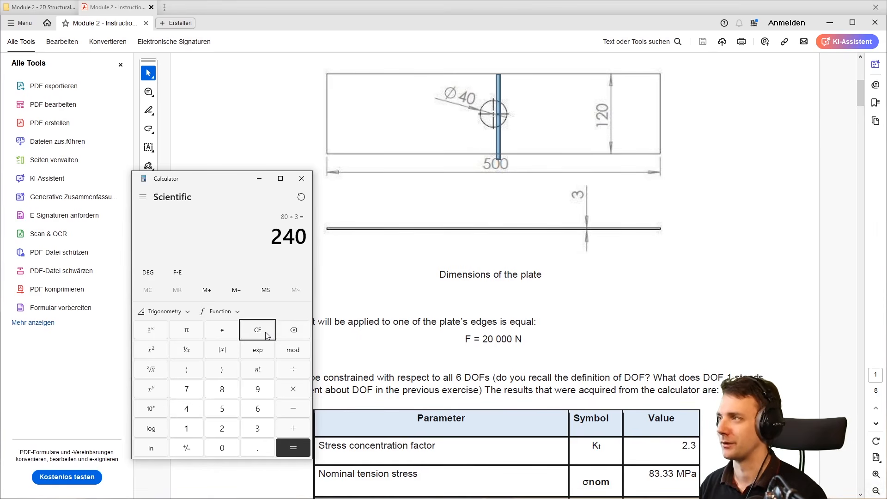
Calculate the nominal stress by dividing the load 20000 by the area 240, and close the calculator.
{"action": "key", "text": "BackSpace"}
{"action": "type", "text": "200000"}
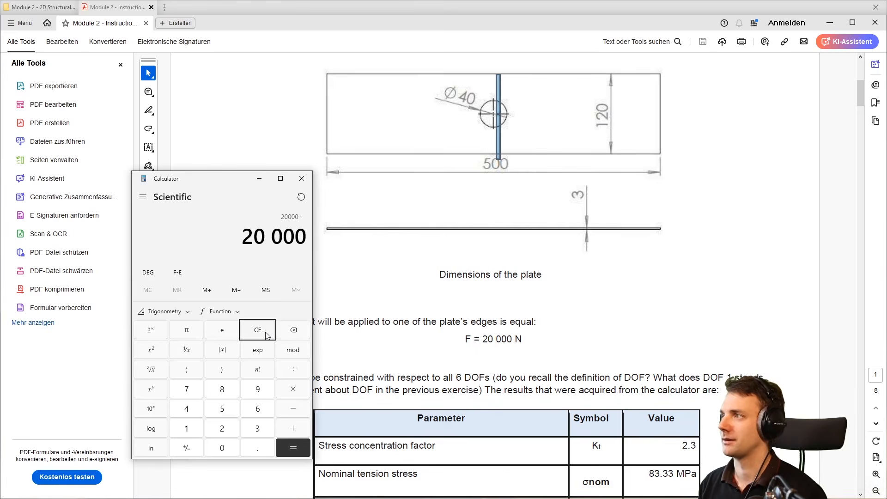
{"action": "type", "text": "/24"}
{"action": "type", "text": "0"}
{"action": "key", "text": "Return"}
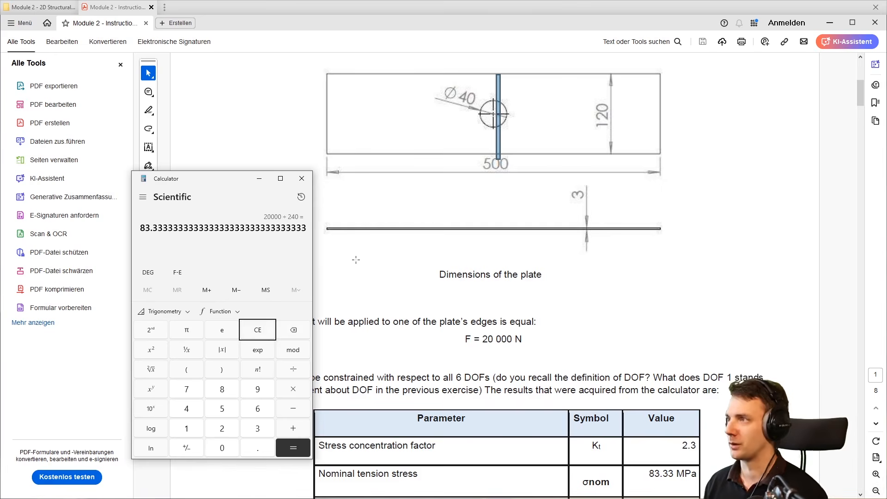
{"action": "left_click", "coordinate": [305, 179]}
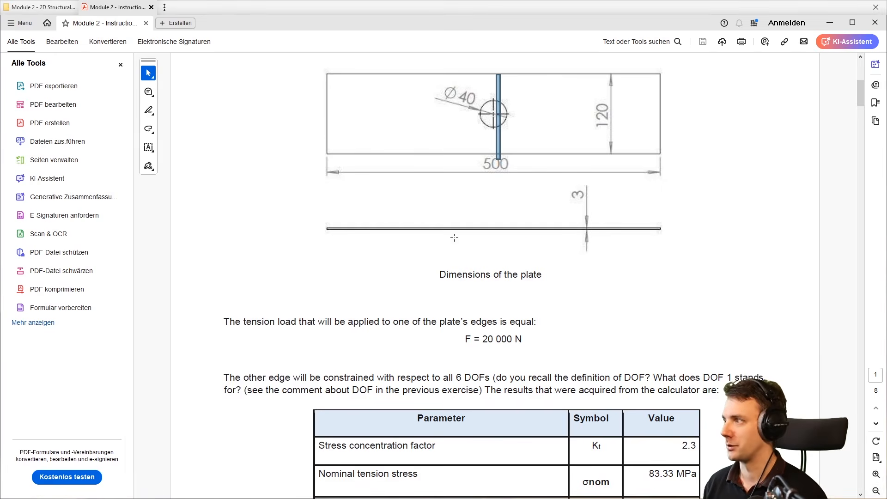
Check the calculated stress against the nominal tension stress in the results table by highlighting that value.
{"action": "scroll", "coordinate": [703, 357], "scroll_direction": "down", "scroll_amount": 2}
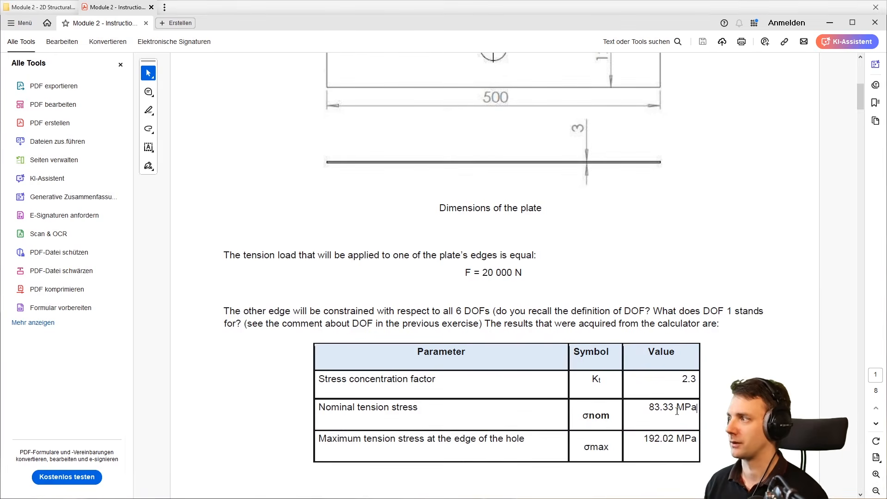
{"action": "left_click_drag", "start_coordinate": [649, 407], "coordinate": [693, 408]}
{"action": "left_click", "coordinate": [689, 388]}
{"action": "scroll", "coordinate": [684, 387], "scroll_direction": "down", "scroll_amount": 1}
{"action": "left_click_drag", "start_coordinate": [646, 386], "coordinate": [696, 386]}
Mark the section through the hole on the plate drawing and return to the table of calculator results.
{"action": "scroll", "coordinate": [689, 370], "scroll_direction": "up", "scroll_amount": 3}
{"action": "scroll", "coordinate": [549, 147], "scroll_direction": "up", "scroll_amount": 3}
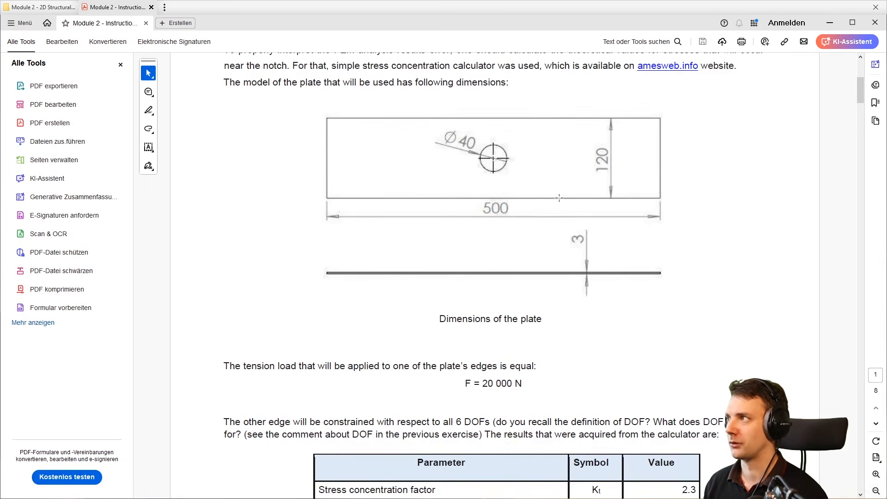
{"action": "left_click_drag", "start_coordinate": [491, 118], "coordinate": [497, 200]}
{"action": "scroll", "coordinate": [578, 259], "scroll_direction": "down", "scroll_amount": 5}
{"action": "scroll", "coordinate": [588, 273], "scroll_direction": "down", "scroll_amount": 1}
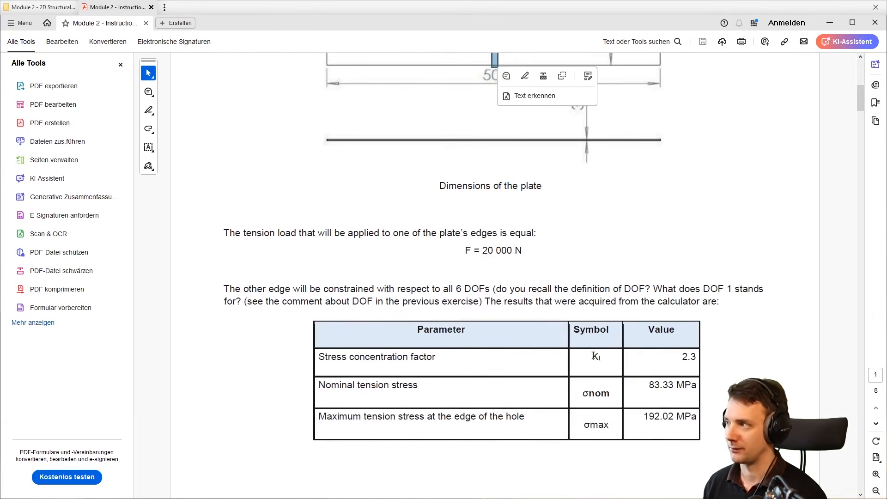
Highlight the stress concentration factor's symbol, name and value in the table, followed by the nominal tension stress value.
{"action": "left_click_drag", "start_coordinate": [598, 357], "coordinate": [609, 358]}
{"action": "left_click_drag", "start_coordinate": [349, 357], "coordinate": [436, 358]}
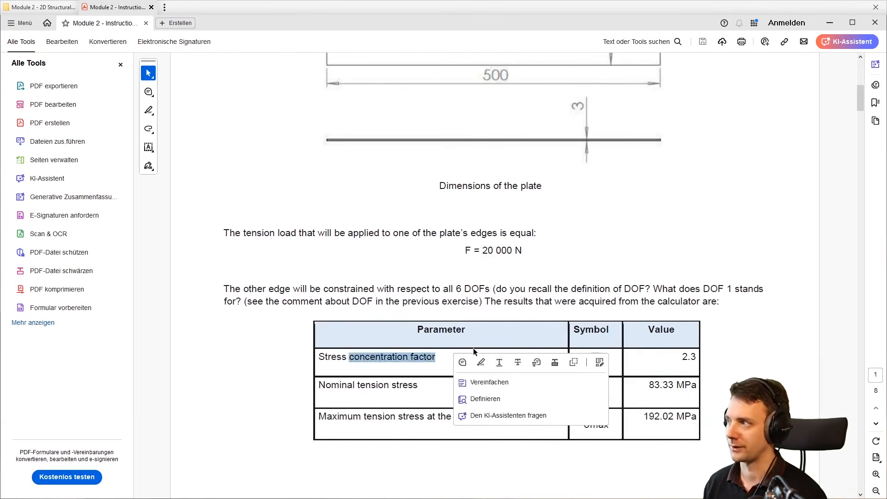
{"action": "left_click", "coordinate": [636, 375]}
{"action": "left_click_drag", "start_coordinate": [681, 355], "coordinate": [696, 359]}
{"action": "left_click_drag", "start_coordinate": [647, 387], "coordinate": [701, 387]}
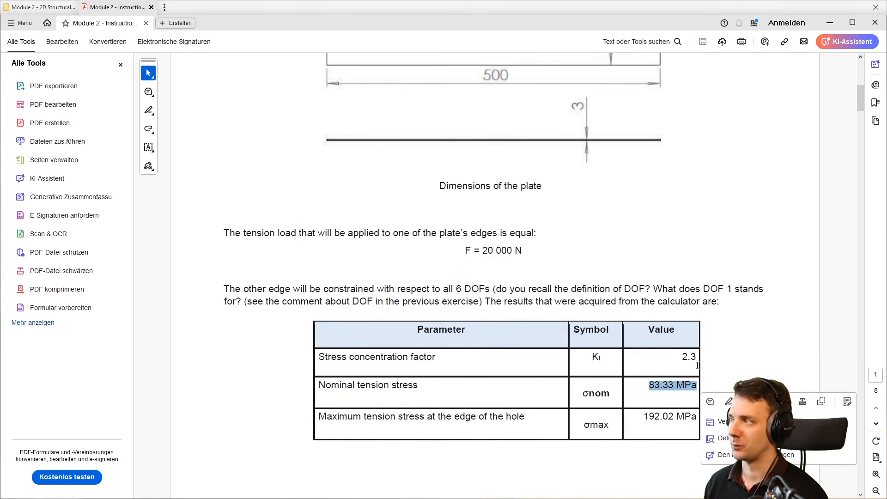
Highlight the maximum tension stress at the edge of the hole in the results table, and clear the highlight.
{"action": "left_click_drag", "start_coordinate": [643, 418], "coordinate": [712, 416]}
{"action": "left_click", "coordinate": [712, 415]}
{"action": "scroll", "coordinate": [714, 385], "scroll_direction": "down", "scroll_amount": 2}
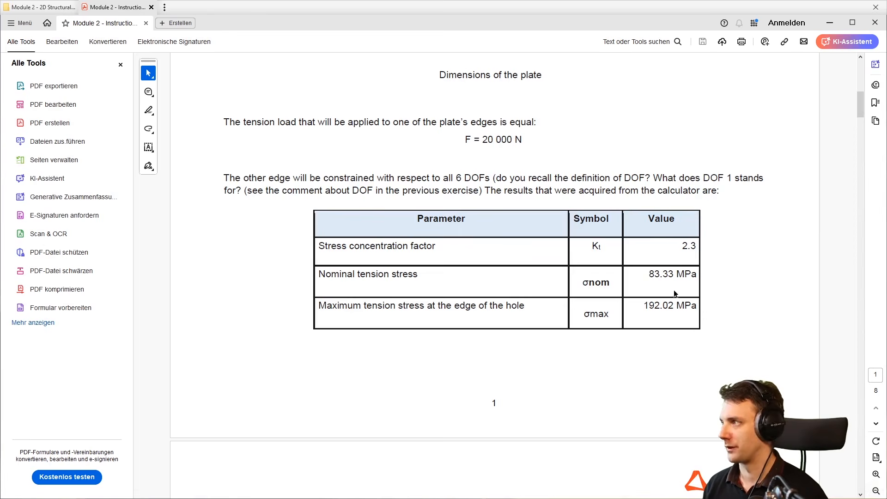
{"action": "left_click_drag", "start_coordinate": [643, 306], "coordinate": [703, 305]}
{"action": "left_click", "coordinate": [714, 298]}
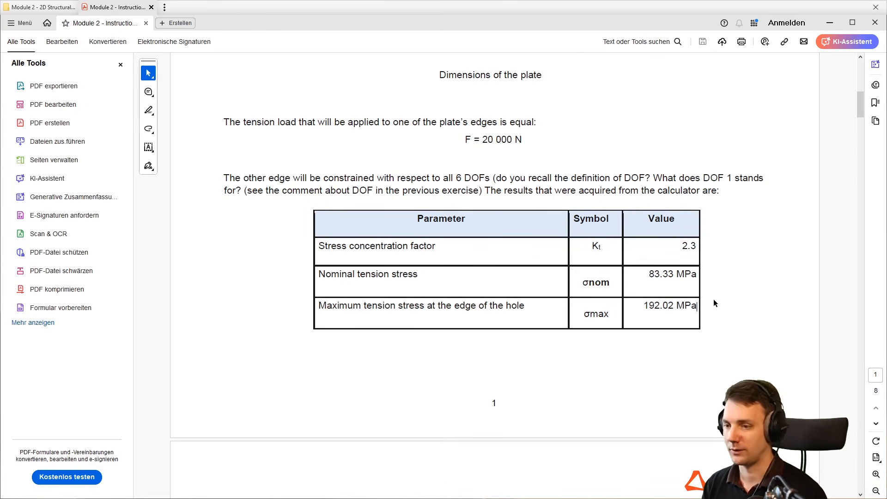
Read on to the FEM analyses section and examine the table of element sizes used for the plate.
{"action": "scroll", "coordinate": [714, 303], "scroll_direction": "down", "scroll_amount": 10}
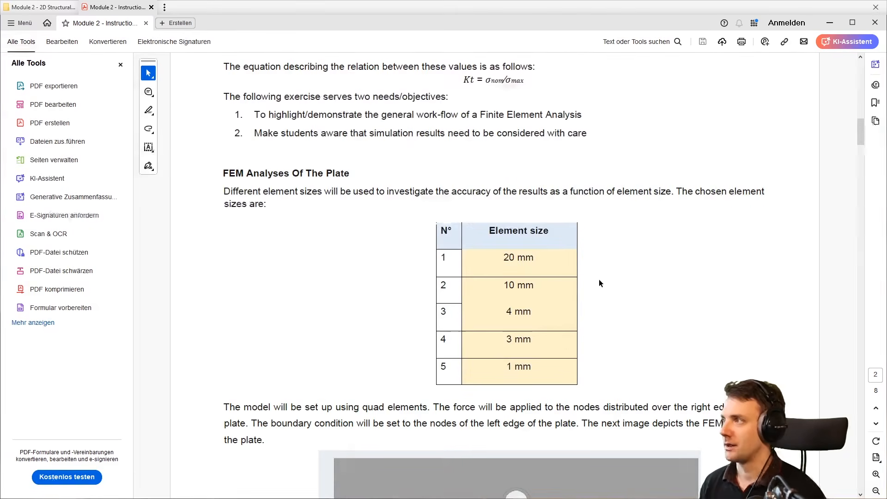
{"action": "scroll", "coordinate": [505, 236], "scroll_direction": "down", "scroll_amount": 2}
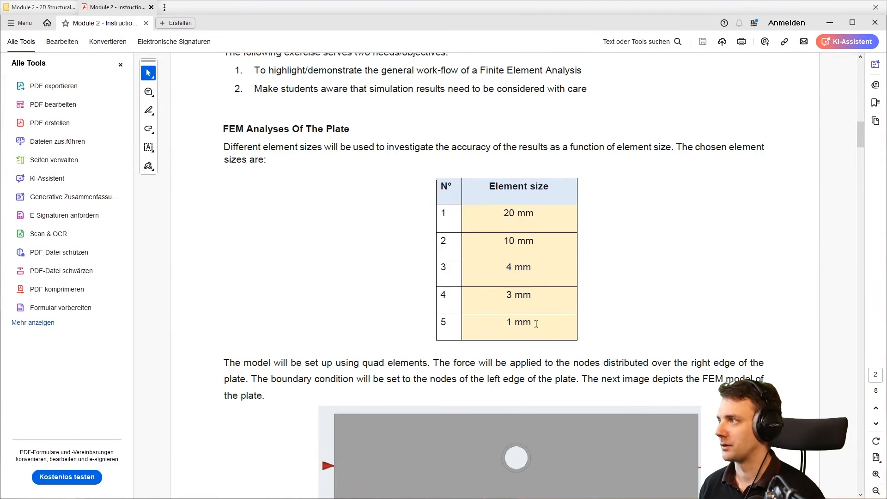
{"action": "left_click_drag", "start_coordinate": [524, 308], "coordinate": [545, 218]}
{"action": "left_click", "coordinate": [546, 221]}
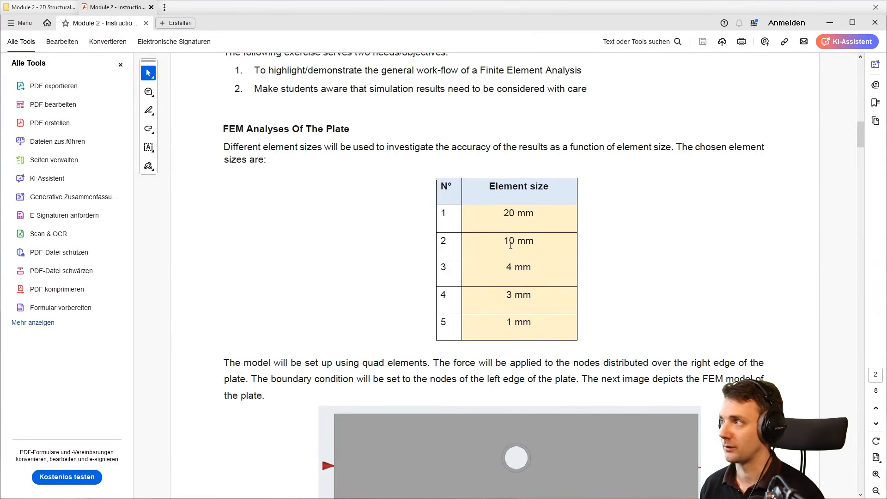
{"action": "left_click_drag", "start_coordinate": [510, 244], "coordinate": [526, 248]}
{"action": "left_click", "coordinate": [506, 266]}
Examine the mesh figures around the hole for the 20 mm and 10 mm element sizes.
{"action": "scroll", "coordinate": [518, 250], "scroll_direction": "down", "scroll_amount": 15}
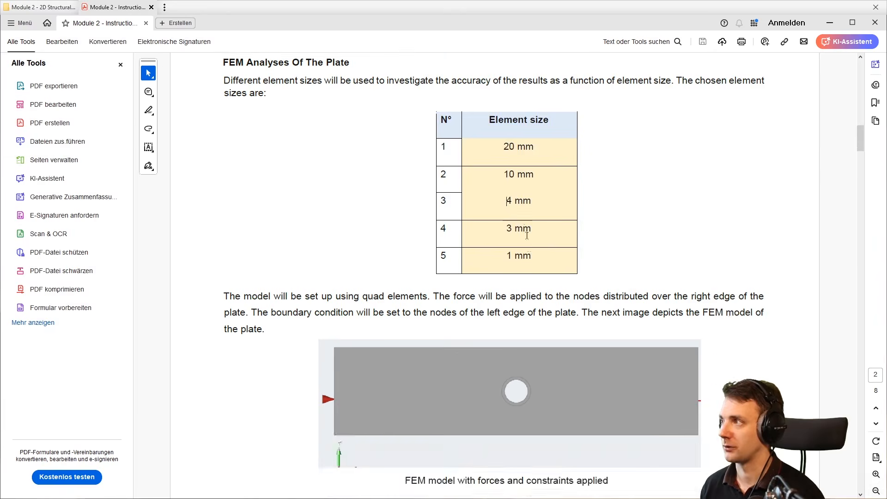
{"action": "scroll", "coordinate": [529, 236], "scroll_direction": "down", "scroll_amount": 18}
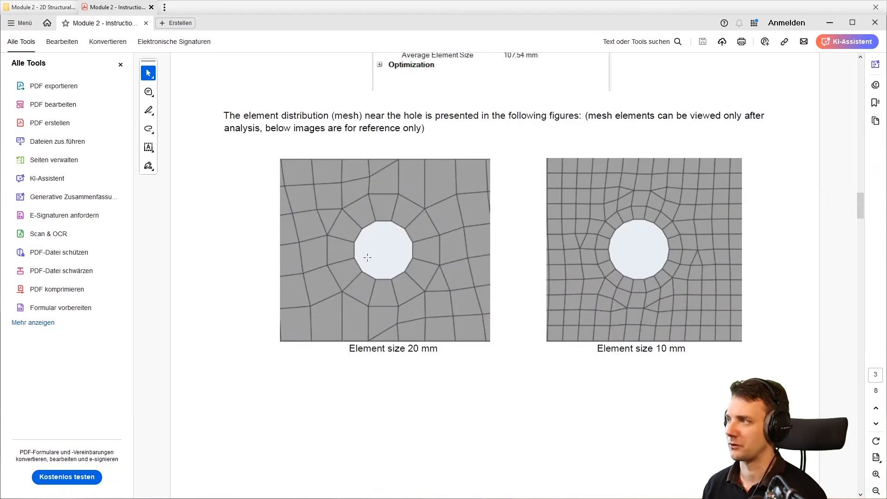
{"action": "left_click", "coordinate": [424, 208]}
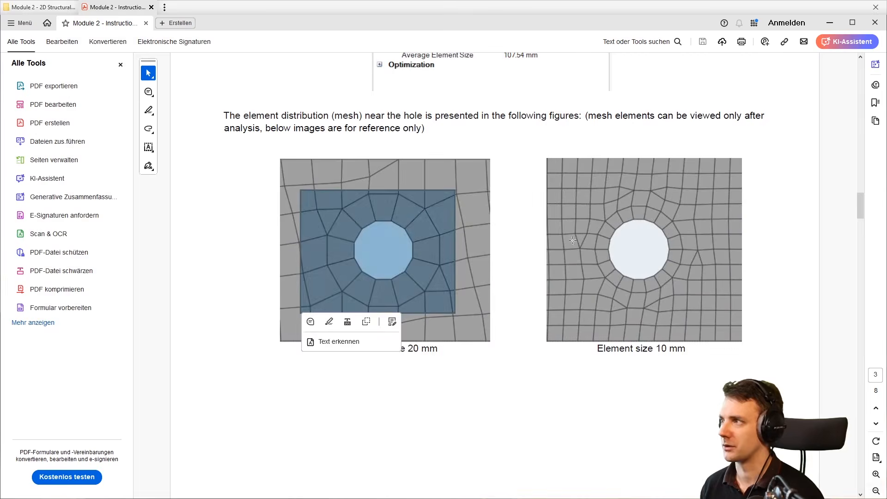
{"action": "left_click", "coordinate": [596, 322]}
Compare the mesh figures for the 4 mm, 3 mm and 1 mm element sizes, marking the region around the holes.
{"action": "scroll", "coordinate": [596, 322], "scroll_direction": "down", "scroll_amount": 10}
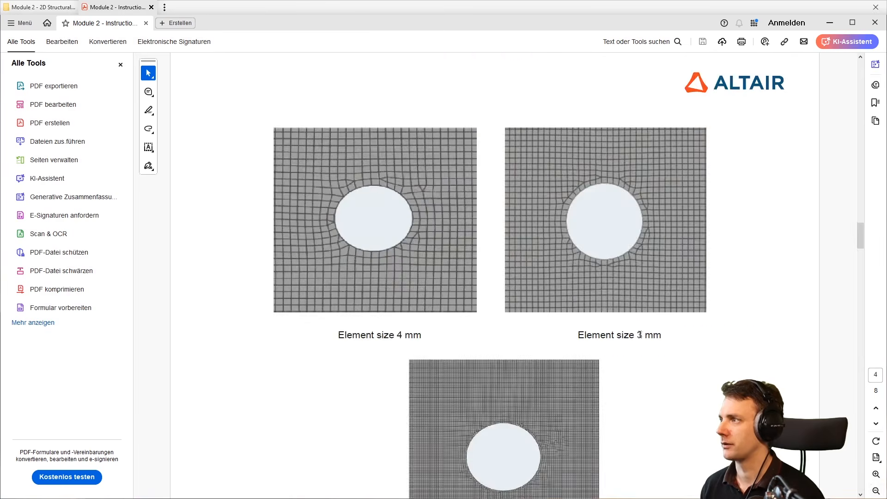
{"action": "left_click_drag", "start_coordinate": [422, 192], "coordinate": [403, 213]}
{"action": "left_click", "coordinate": [610, 204]}
{"action": "scroll", "coordinate": [513, 402], "scroll_direction": "down", "scroll_amount": 3}
{"action": "left_click_drag", "start_coordinate": [537, 313], "coordinate": [489, 371]}
{"action": "left_click", "coordinate": [602, 289]}
{"action": "left_click_drag", "start_coordinate": [537, 258], "coordinate": [465, 377]}
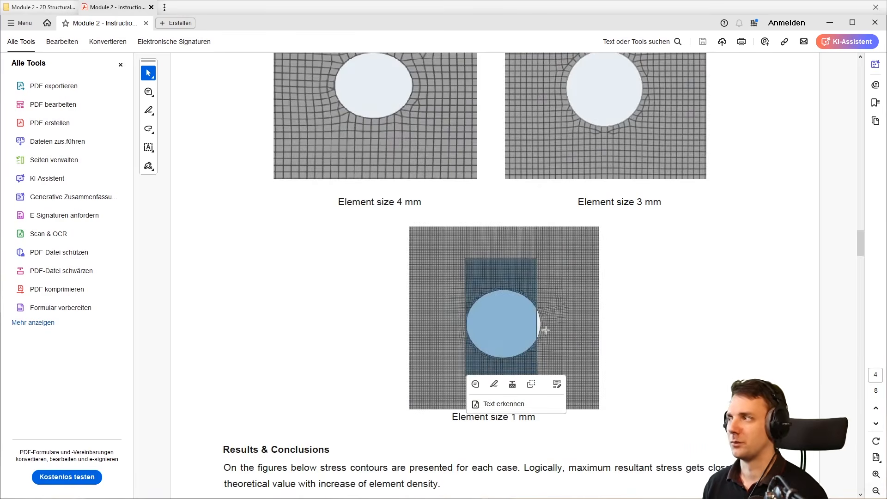
Clear the marking and inspect the 1 mm mesh around the hole up close.
{"action": "left_click", "coordinate": [676, 306]}
{"action": "scroll", "coordinate": [674, 306], "scroll_direction": "down", "scroll_amount": 5}
{"action": "scroll", "coordinate": [670, 317], "scroll_direction": "up", "scroll_amount": 2}
{"action": "scroll", "coordinate": [548, 185], "scroll_direction": "up", "scroll_amount": 5, "text": "ctrl"}
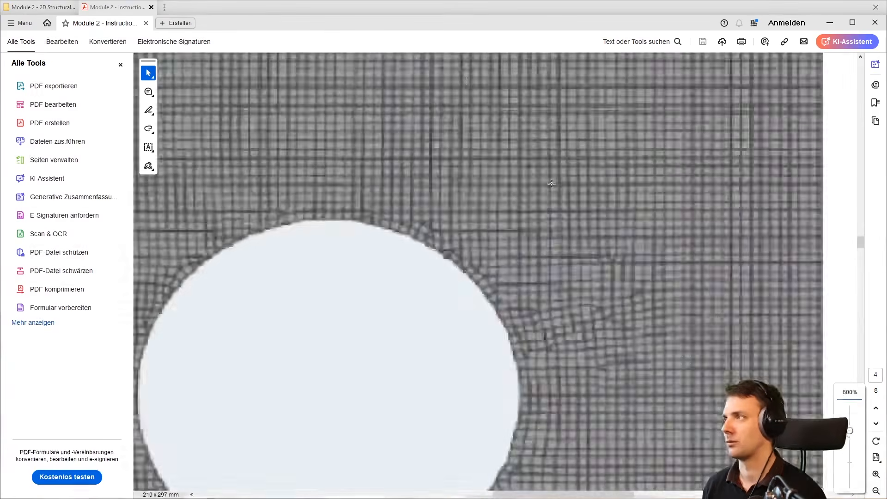
{"action": "scroll", "coordinate": [546, 188], "scroll_direction": "down", "scroll_amount": 6, "text": "ctrl"}
Examine the von Mises stress contours for 20 mm elements, marking the area around the hole and checking the legend's maximum.
{"action": "scroll", "coordinate": [603, 254], "scroll_direction": "down", "scroll_amount": 5}
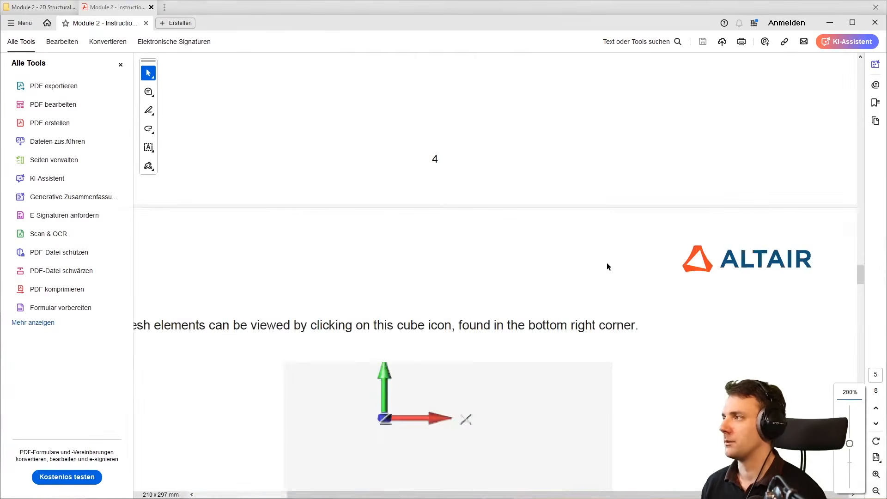
{"action": "scroll", "coordinate": [606, 263], "scroll_direction": "down", "scroll_amount": 6}
{"action": "scroll", "coordinate": [639, 181], "scroll_direction": "up", "scroll_amount": 3, "text": "ctrl"}
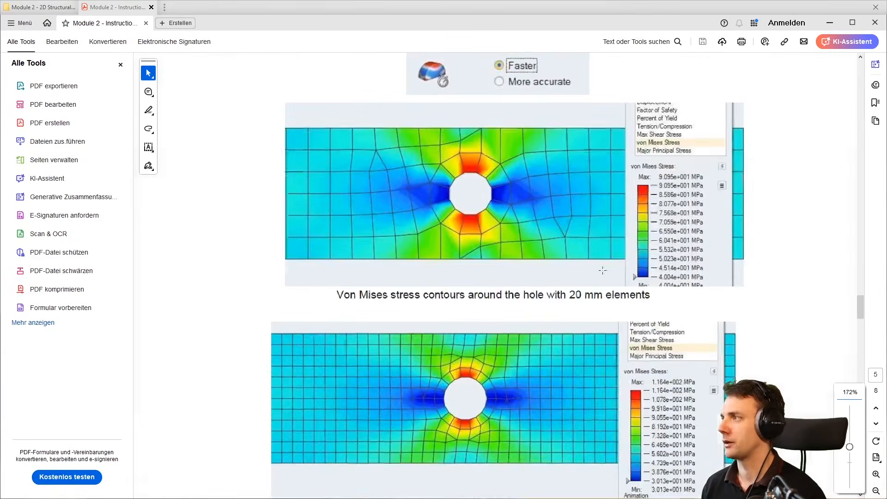
{"action": "scroll", "coordinate": [640, 181], "scroll_direction": "up", "scroll_amount": 1, "text": "ctrl"}
{"action": "scroll", "coordinate": [687, 183], "scroll_direction": "up", "scroll_amount": 1, "text": "ctrl"}
{"action": "scroll", "coordinate": [685, 187], "scroll_direction": "down", "scroll_amount": 1, "text": "ctrl"}
{"action": "left_click_drag", "start_coordinate": [525, 122], "coordinate": [328, 255]}
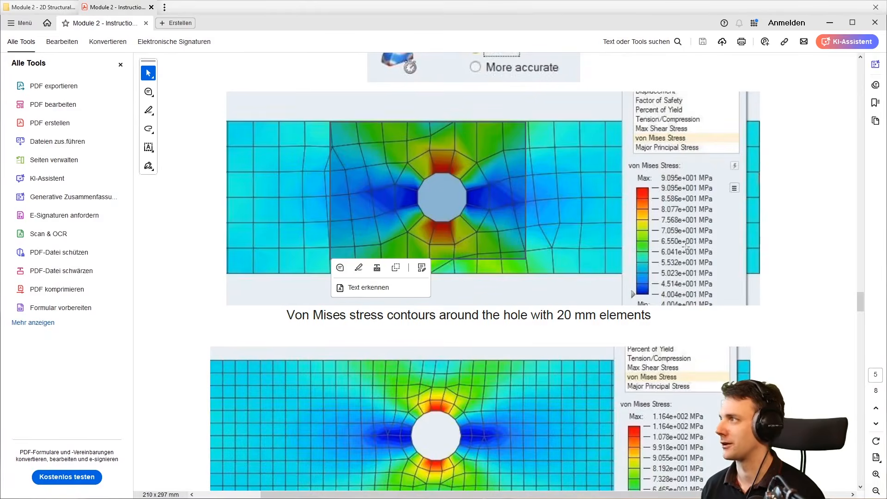
{"action": "left_click", "coordinate": [673, 187]}
{"action": "left_click", "coordinate": [670, 189]}
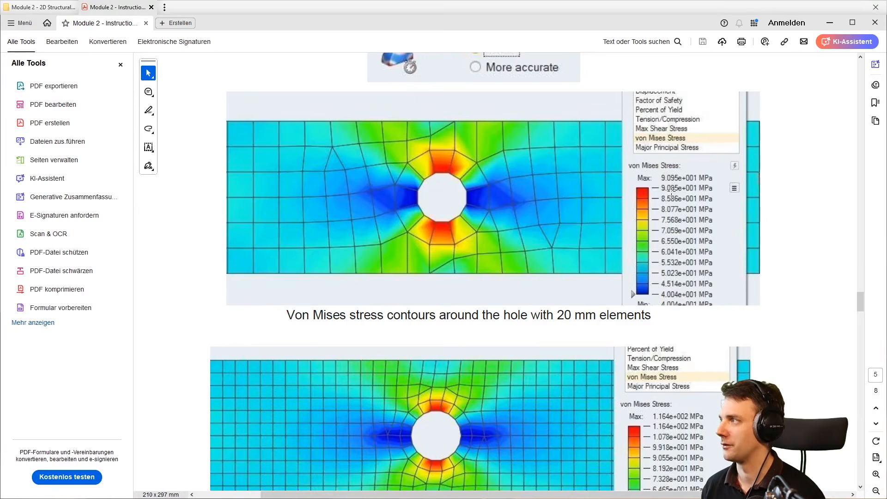
{"action": "left_click", "coordinate": [696, 190]}
{"action": "left_click", "coordinate": [695, 189]}
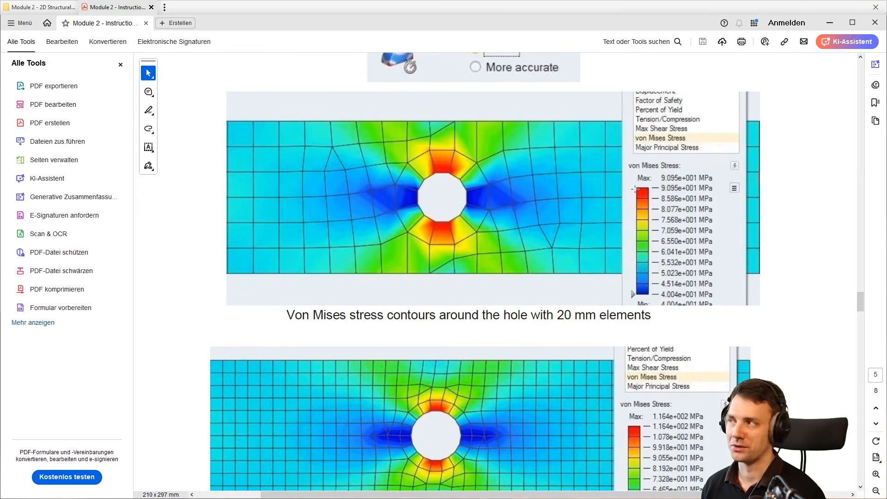
Review the von Mises stress contours and maximum stresses for the 10 mm and 4 mm elements.
{"action": "scroll", "coordinate": [635, 189], "scroll_direction": "down", "scroll_amount": 1}
{"action": "scroll", "coordinate": [635, 193], "scroll_direction": "down", "scroll_amount": 4}
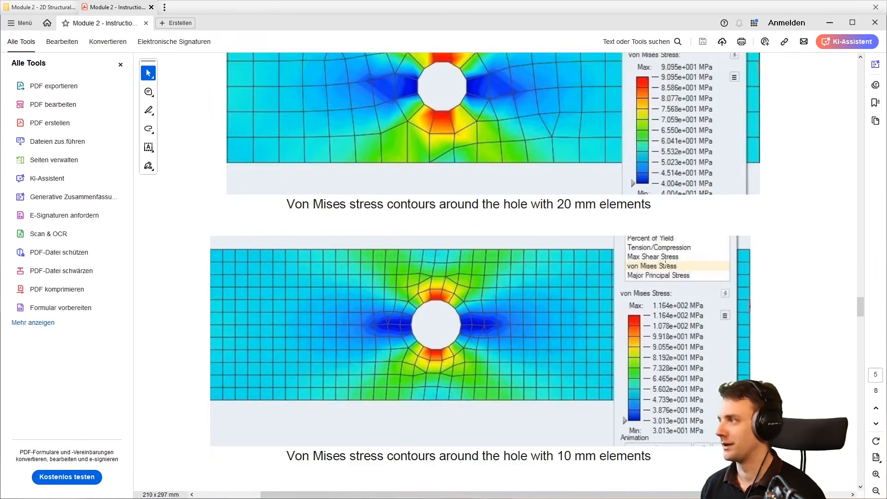
{"action": "scroll", "coordinate": [430, 311], "scroll_direction": "down", "scroll_amount": 1}
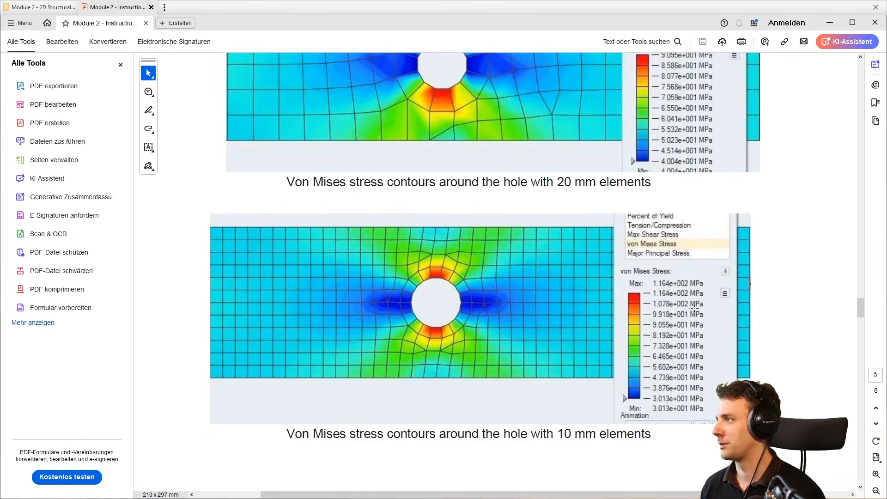
{"action": "scroll", "coordinate": [586, 298], "scroll_direction": "down", "scroll_amount": 20}
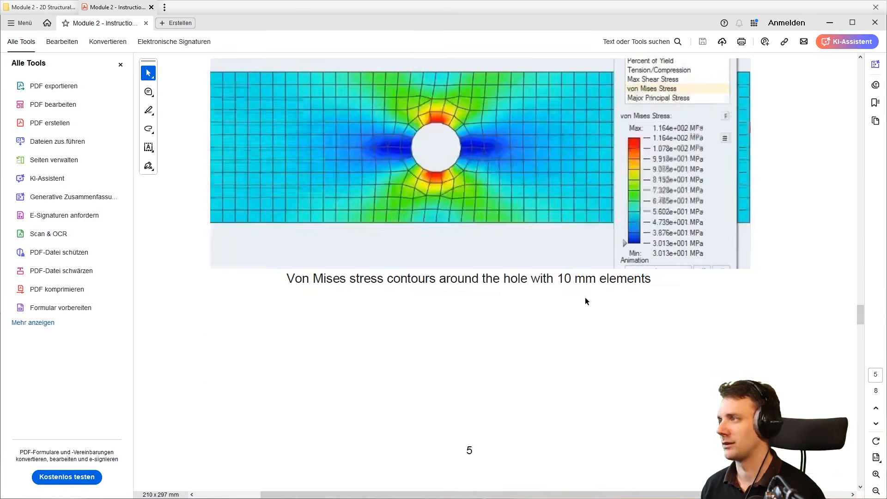
{"action": "scroll", "coordinate": [582, 301], "scroll_direction": "down", "scroll_amount": 1}
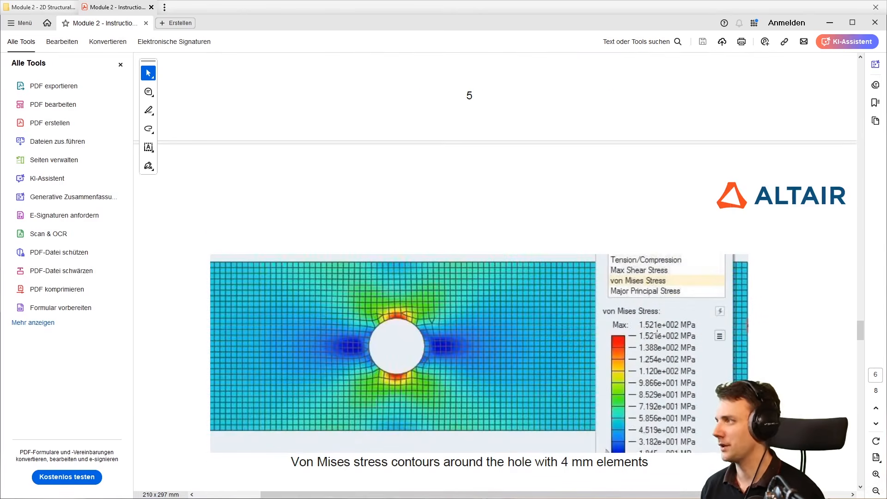
Examine the von Mises stress contours for the 3 mm and 1 mm elements, checking each legend's maximum up close.
{"action": "scroll", "coordinate": [653, 337], "scroll_direction": "down", "scroll_amount": 14}
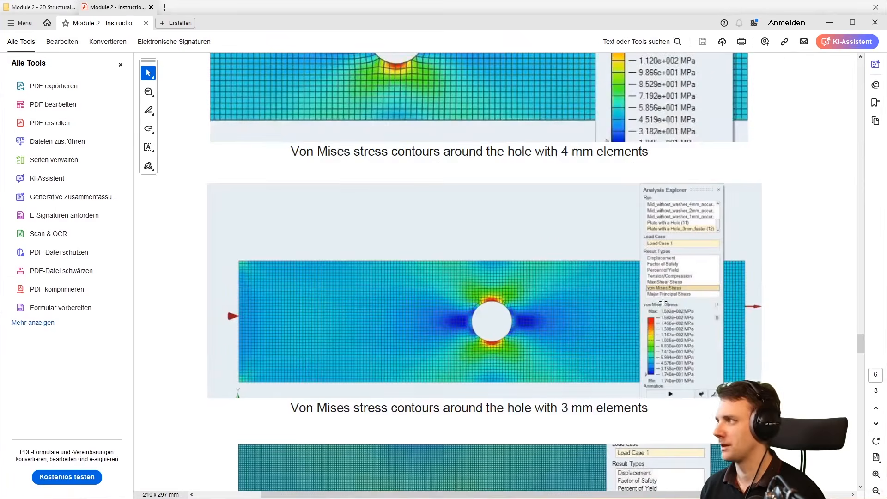
{"action": "scroll", "coordinate": [690, 315], "scroll_direction": "up", "scroll_amount": 3, "text": "ctrl"}
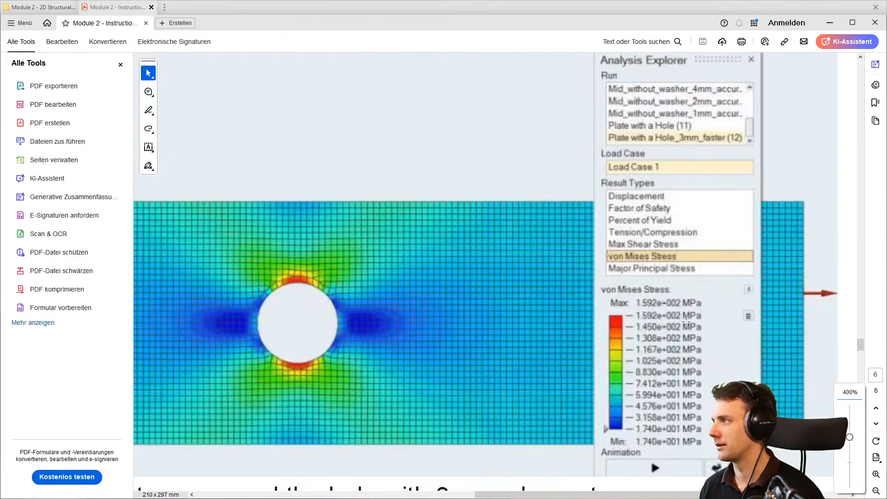
{"action": "scroll", "coordinate": [687, 322], "scroll_direction": "down", "scroll_amount": 3, "text": "ctrl"}
{"action": "scroll", "coordinate": [683, 323], "scroll_direction": "down", "scroll_amount": 5}
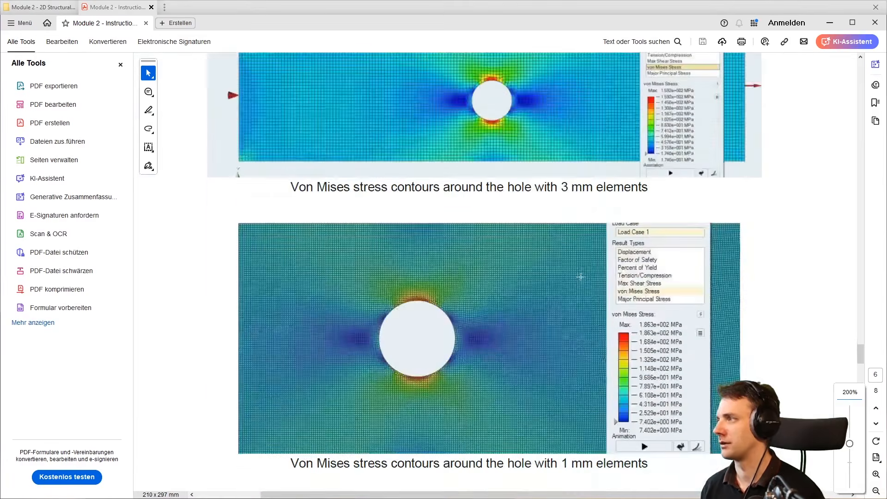
{"action": "scroll", "coordinate": [663, 328], "scroll_direction": "up", "scroll_amount": 3, "text": "ctrl"}
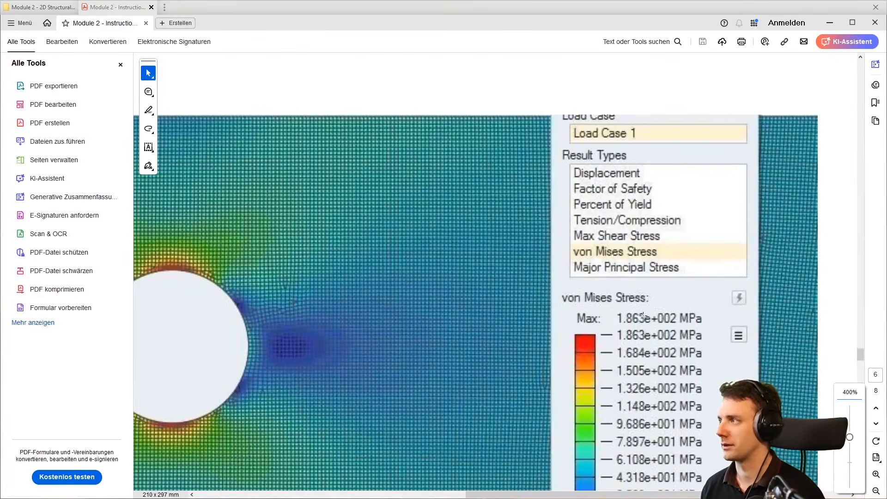
{"action": "scroll", "coordinate": [665, 308], "scroll_direction": "down", "scroll_amount": 3, "text": "ctrl"}
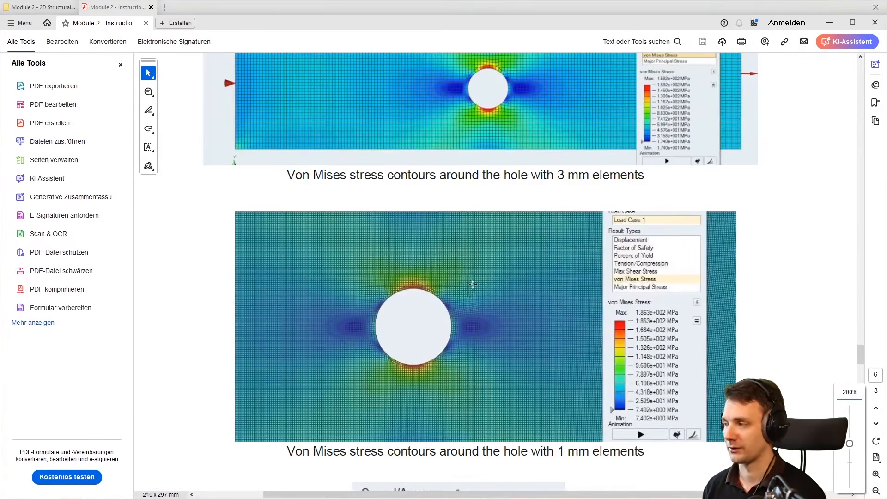
{"action": "scroll", "coordinate": [369, 265], "scroll_direction": "down", "scroll_amount": 3}
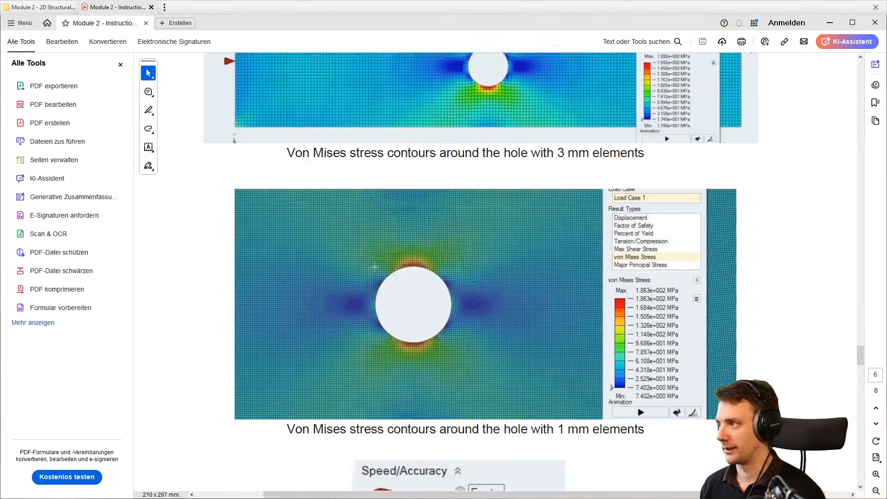
Go past the Speed/Accuracy setting to the Faster results table and mark its relative errors.
{"action": "scroll", "coordinate": [374, 267], "scroll_direction": "down", "scroll_amount": 2}
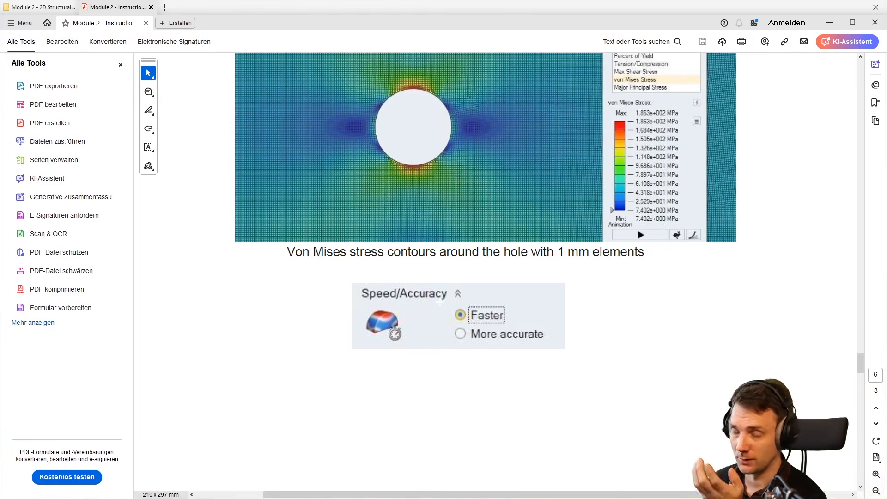
{"action": "scroll", "coordinate": [669, 310], "scroll_direction": "down", "scroll_amount": 3}
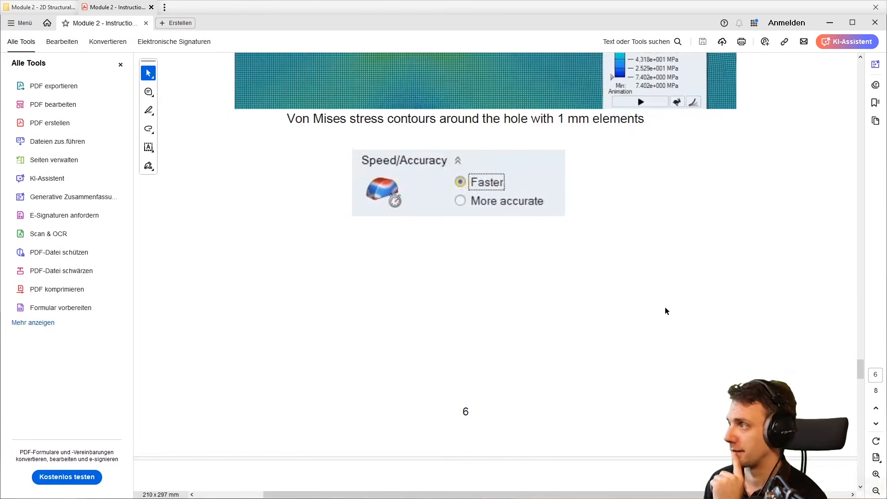
{"action": "scroll", "coordinate": [667, 308], "scroll_direction": "down", "scroll_amount": 3}
{"action": "scroll", "coordinate": [664, 307], "scroll_direction": "down", "scroll_amount": 2}
{"action": "scroll", "coordinate": [664, 307], "scroll_direction": "down", "scroll_amount": 3}
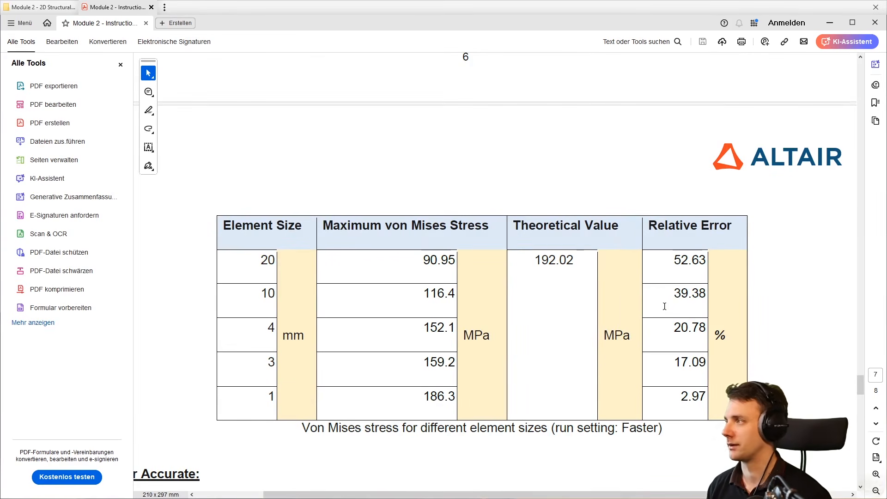
{"action": "left_click_drag", "start_coordinate": [669, 260], "coordinate": [706, 393]}
{"action": "left_click", "coordinate": [706, 392]}
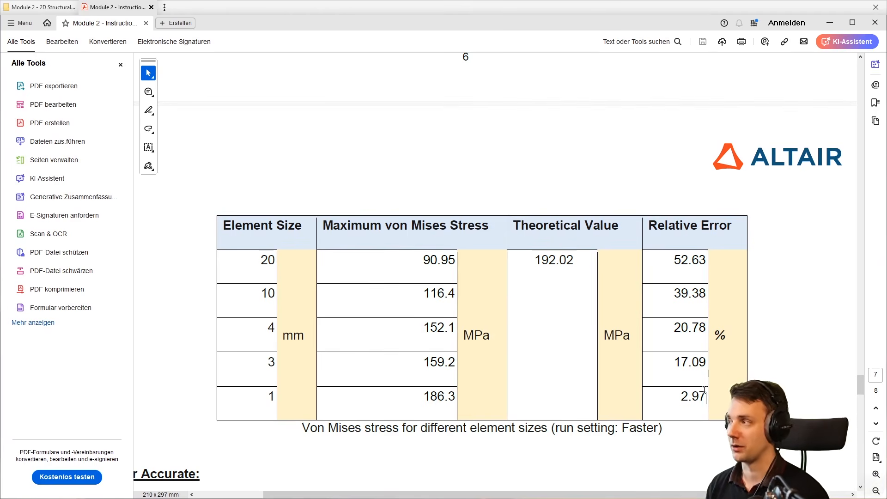
Compare the relative errors for 3 mm and 1 mm elements in the Faster table, marking the 1 mm error.
{"action": "scroll", "coordinate": [684, 403], "scroll_direction": "down", "scroll_amount": 3}
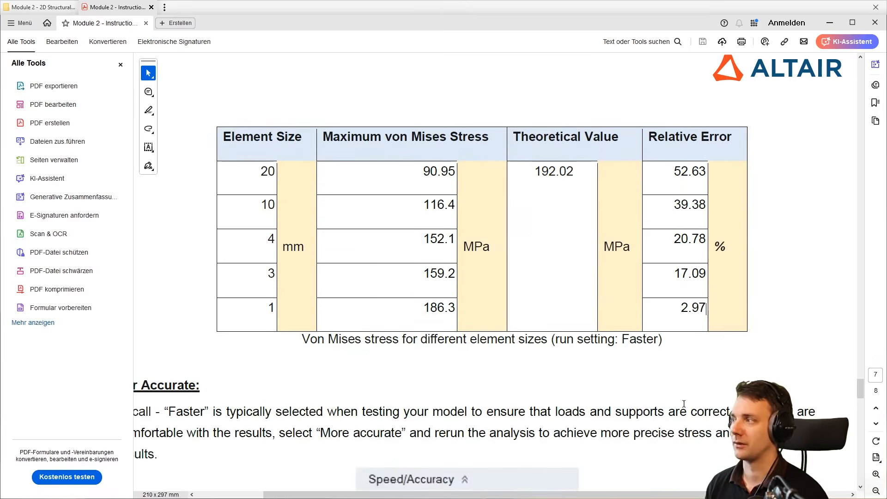
{"action": "scroll", "coordinate": [691, 351], "scroll_direction": "down", "scroll_amount": 1}
{"action": "left_click_drag", "start_coordinate": [680, 257], "coordinate": [713, 288]}
{"action": "left_click", "coordinate": [685, 267]}
{"action": "left_click", "coordinate": [683, 292]}
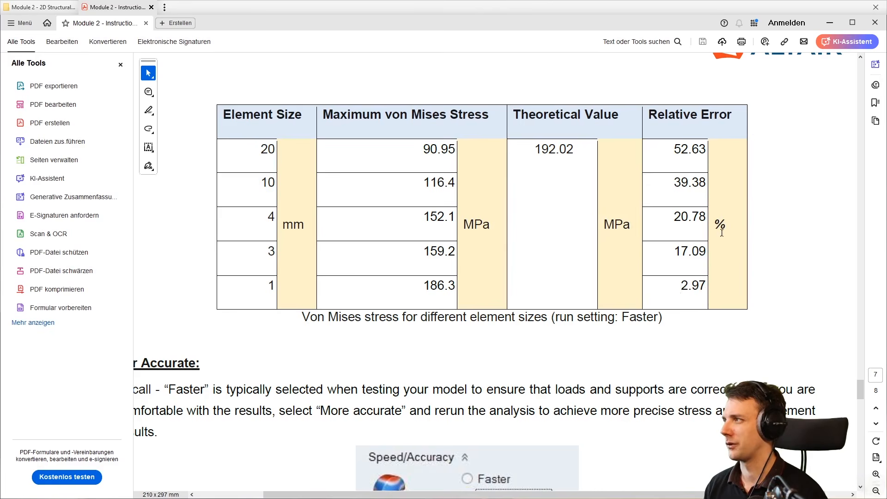
{"action": "left_click_drag", "start_coordinate": [677, 297], "coordinate": [705, 284]}
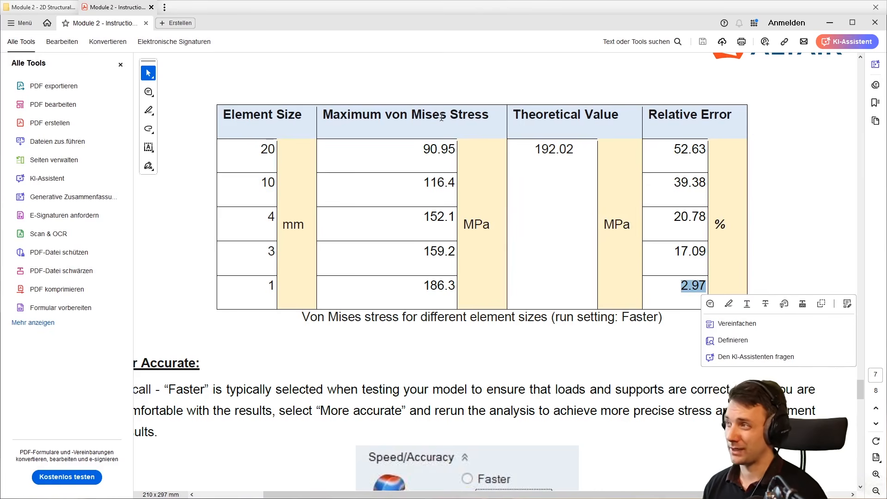
Mark the 3 mm and 1 mm element sizes and their maximum von Mises stresses in the Faster table, then clear the marking.
{"action": "left_click_drag", "start_coordinate": [277, 252], "coordinate": [267, 253]}
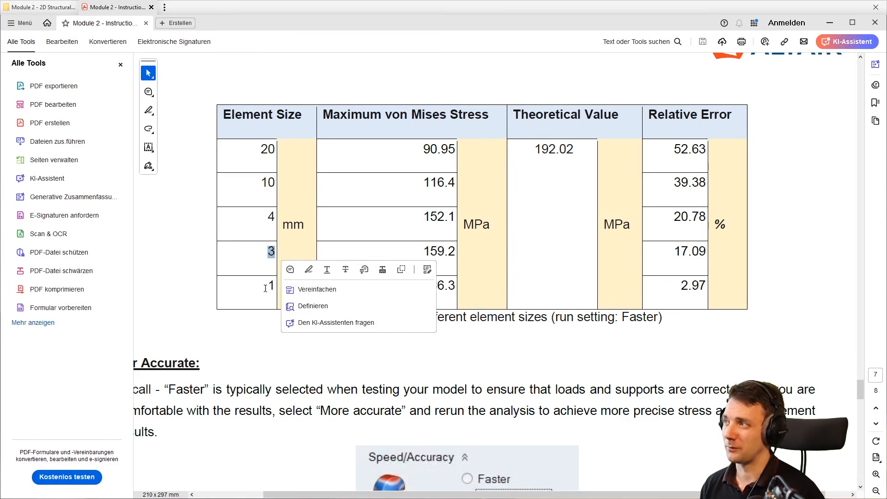
{"action": "left_click_drag", "start_coordinate": [266, 288], "coordinate": [276, 287]}
{"action": "left_click_drag", "start_coordinate": [412, 259], "coordinate": [457, 253]}
{"action": "left_click_drag", "start_coordinate": [428, 285], "coordinate": [466, 286]}
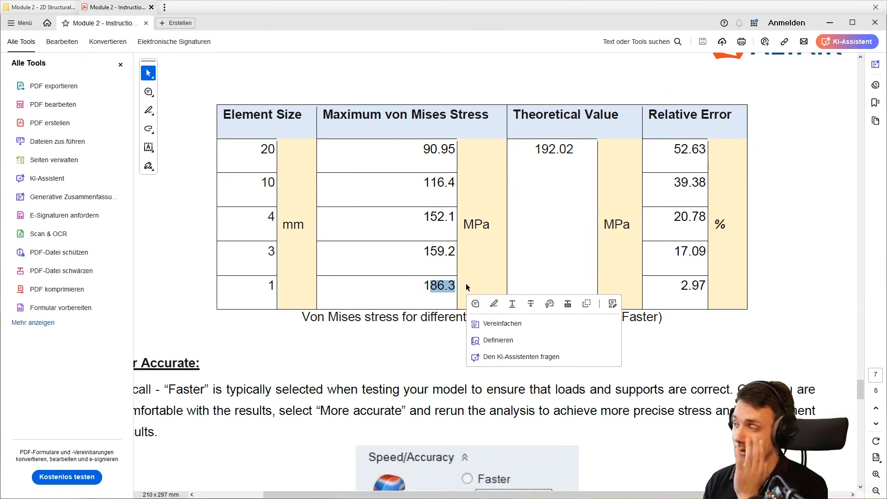
{"action": "left_click", "coordinate": [415, 258]}
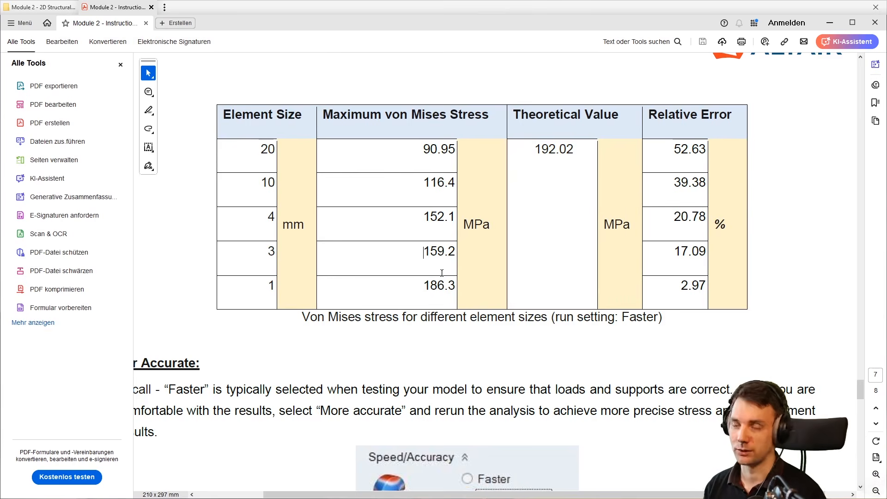
Read the For Accurate section and bring up the 3 mm stress contours for the More accurate run.
{"action": "scroll", "coordinate": [434, 259], "scroll_direction": "down", "scroll_amount": 3}
{"action": "scroll", "coordinate": [431, 248], "scroll_direction": "left", "scroll_amount": 2}
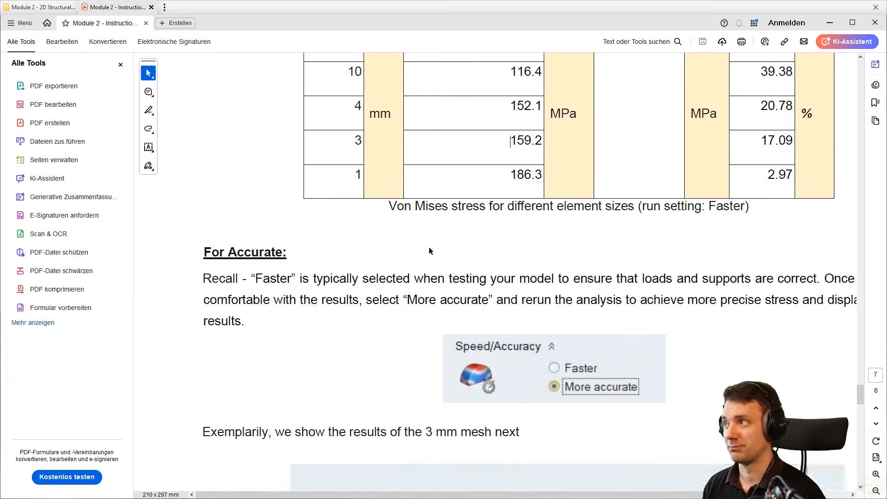
{"action": "scroll", "coordinate": [433, 250], "scroll_direction": "up", "scroll_amount": 1}
{"action": "scroll", "coordinate": [433, 252], "scroll_direction": "down", "scroll_amount": 3}
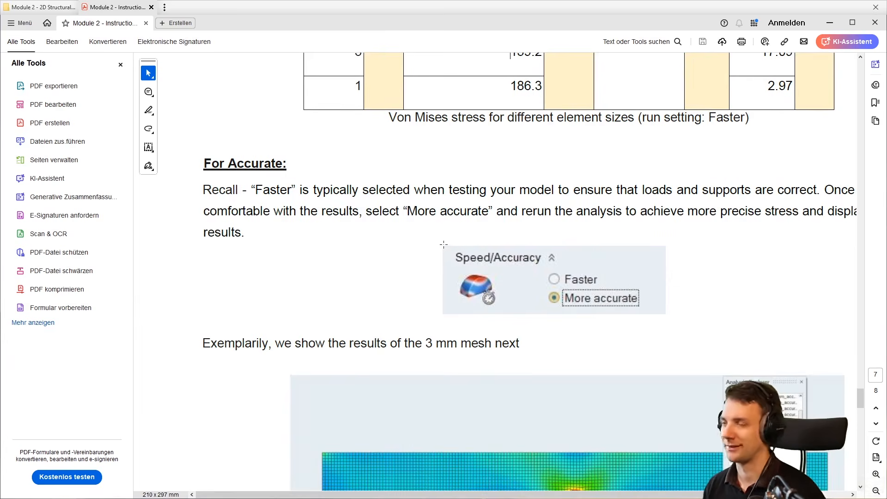
{"action": "scroll", "coordinate": [458, 231], "scroll_direction": "down", "scroll_amount": 8}
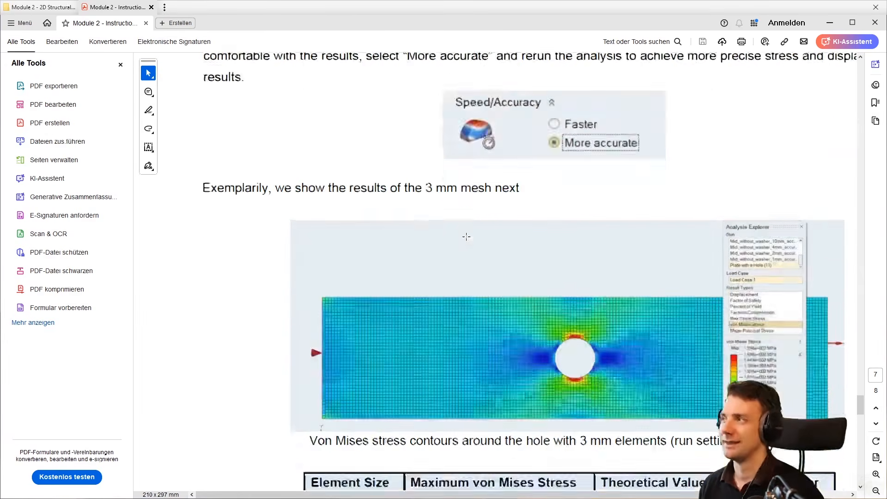
{"action": "scroll", "coordinate": [465, 237], "scroll_direction": "up", "scroll_amount": 1}
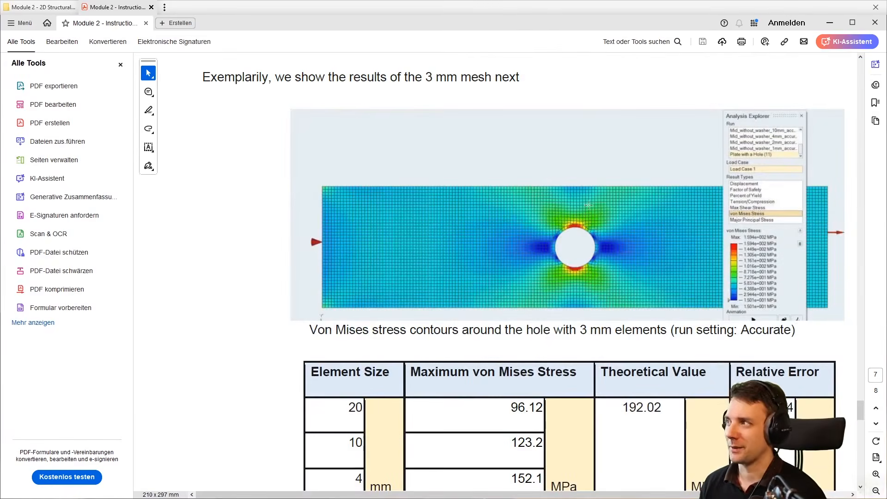
Mark the plate area away from the hole and the hole's upper edge in the accurate 3 mm figure, dismissing the OCR upgrade offer.
{"action": "left_click_drag", "start_coordinate": [481, 202], "coordinate": [342, 322]}
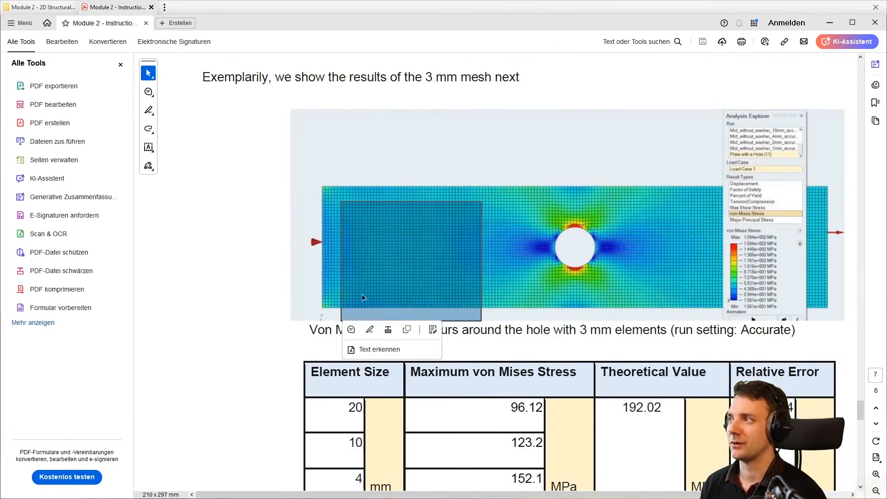
{"action": "left_click", "coordinate": [472, 179]}
{"action": "left_click", "coordinate": [385, 260]}
{"action": "left_click", "coordinate": [387, 253]}
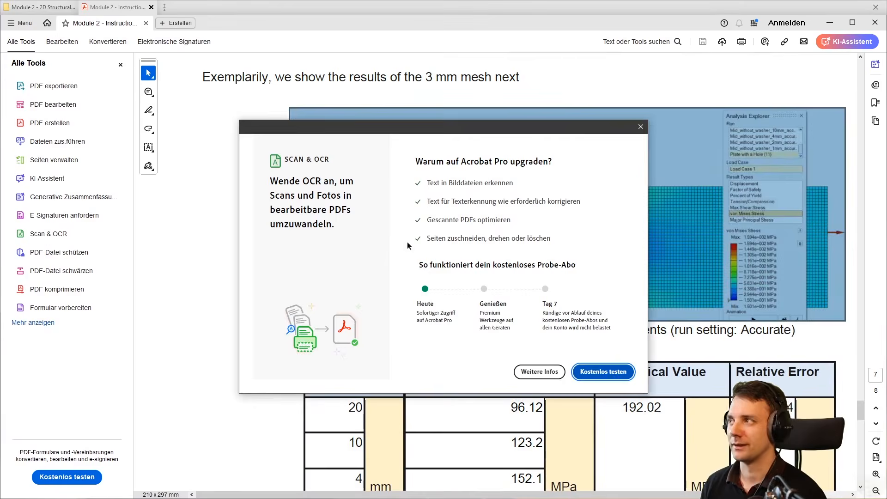
{"action": "left_click", "coordinate": [641, 127]}
{"action": "left_click_drag", "start_coordinate": [456, 170], "coordinate": [362, 310]}
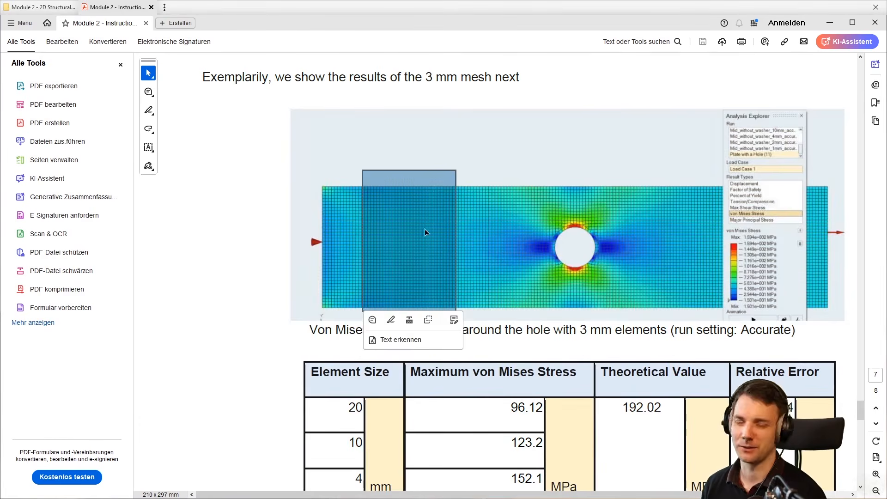
{"action": "scroll", "coordinate": [469, 192], "scroll_direction": "down", "scroll_amount": 3}
{"action": "scroll", "coordinate": [469, 193], "scroll_direction": "up", "scroll_amount": 1}
{"action": "left_click_drag", "start_coordinate": [594, 167], "coordinate": [548, 200]}
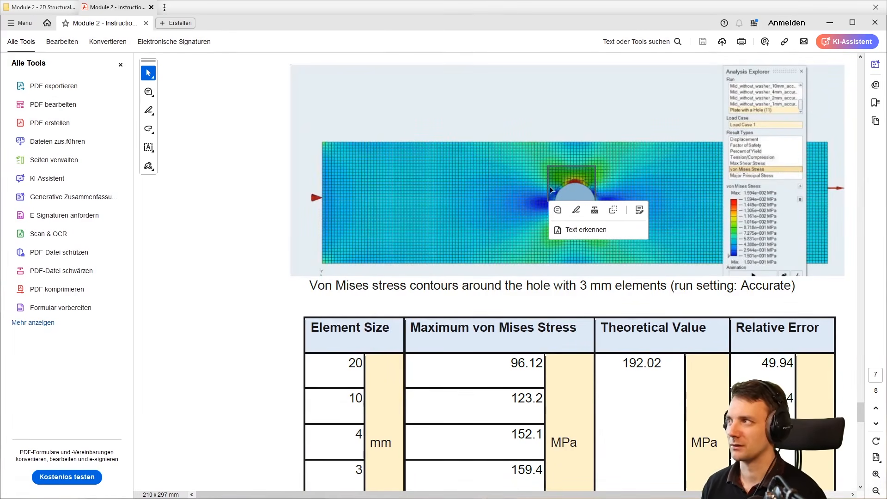
Compare the Accurate results table with the Faster table, marking the run setting in the Accurate table's caption.
{"action": "scroll", "coordinate": [543, 188], "scroll_direction": "down", "scroll_amount": 2}
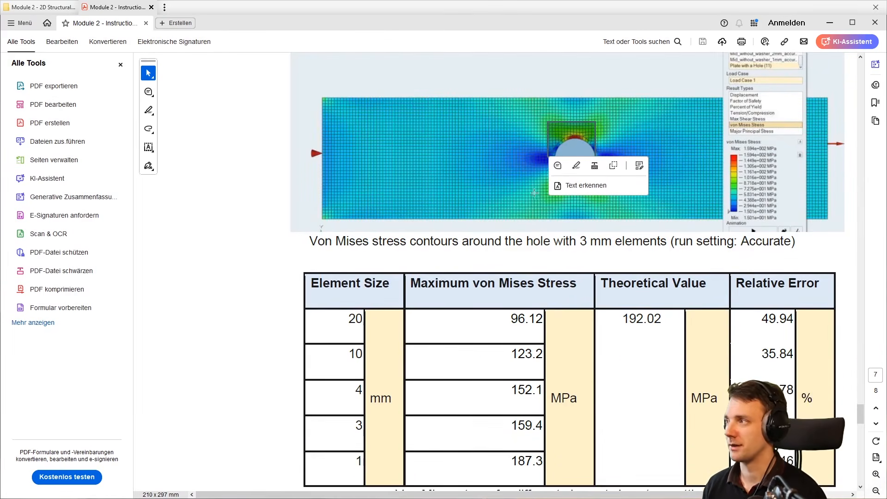
{"action": "scroll", "coordinate": [531, 194], "scroll_direction": "down", "scroll_amount": 1}
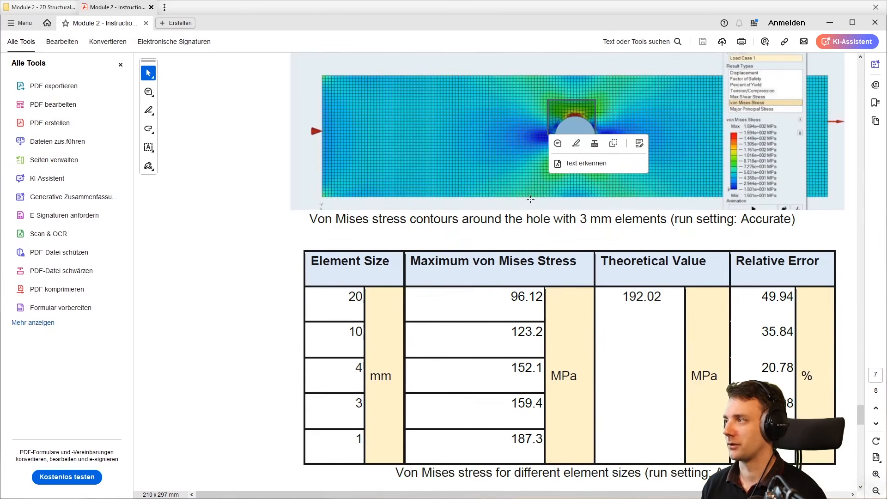
{"action": "scroll", "coordinate": [530, 199], "scroll_direction": "down", "scroll_amount": 2}
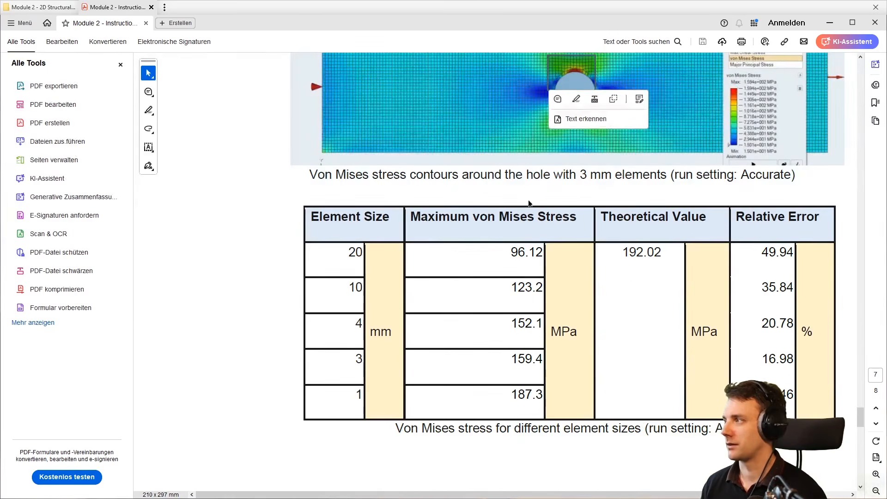
{"action": "scroll", "coordinate": [638, 259], "scroll_direction": "down", "scroll_amount": 1}
{"action": "scroll", "coordinate": [637, 259], "scroll_direction": "down", "scroll_amount": 1}
{"action": "left_click_drag", "start_coordinate": [771, 385], "coordinate": [671, 385]}
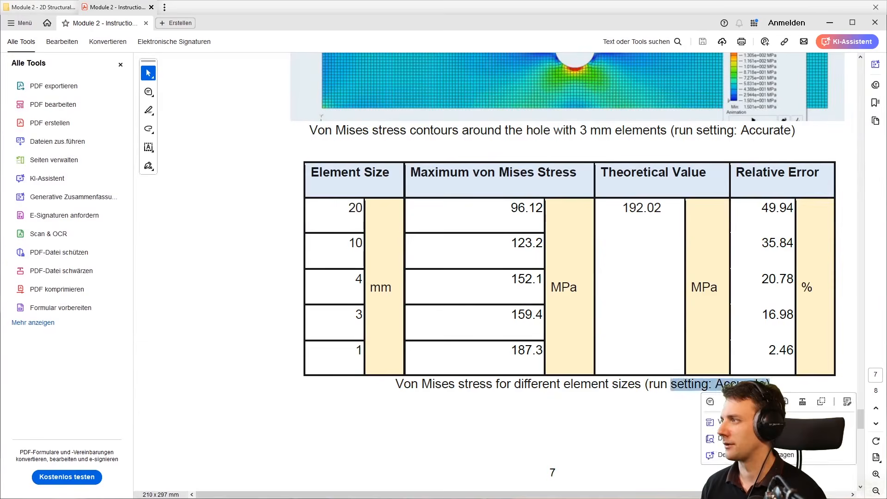
{"action": "left_click", "coordinate": [598, 388]}
{"action": "scroll", "coordinate": [574, 376], "scroll_direction": "up", "scroll_amount": 15}
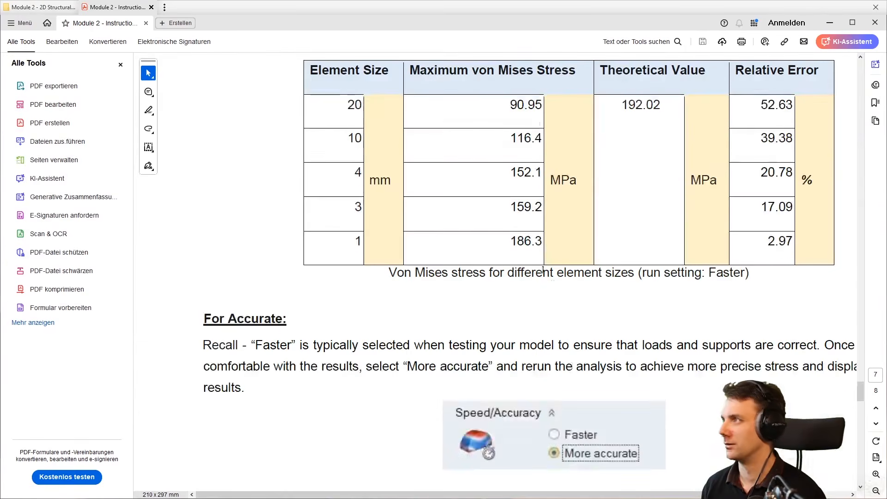
{"action": "scroll", "coordinate": [572, 377], "scroll_direction": "down", "scroll_amount": 14}
Skim the closing notes on restoring run settings and return to the exercise's first page with the plate dimensions.
{"action": "scroll", "coordinate": [538, 273], "scroll_direction": "down", "scroll_amount": 13}
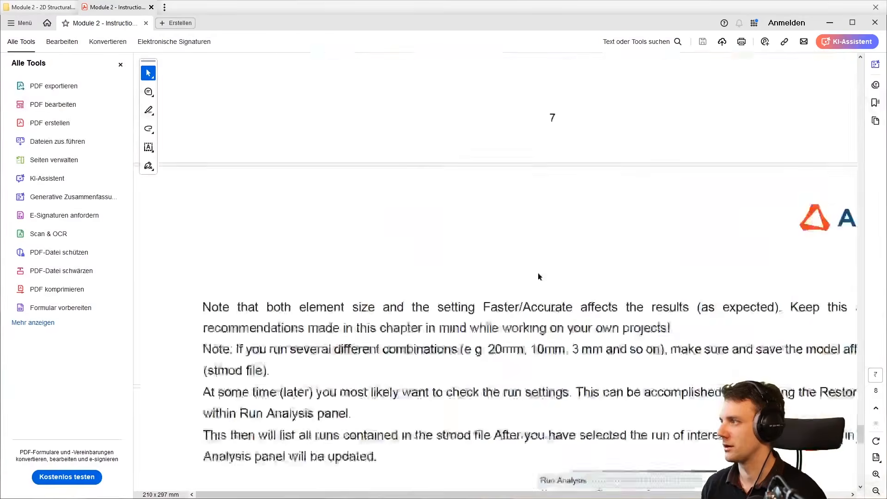
{"action": "scroll", "coordinate": [539, 273], "scroll_direction": "down", "scroll_amount": 8}
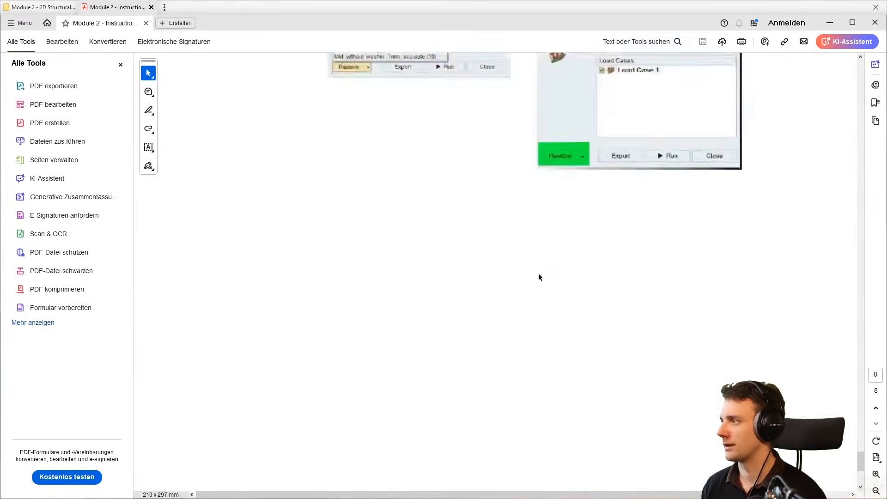
{"action": "scroll", "coordinate": [539, 273], "scroll_direction": "up", "scroll_amount": 20}
{"action": "scroll", "coordinate": [534, 267], "scroll_direction": "up", "scroll_amount": 20}
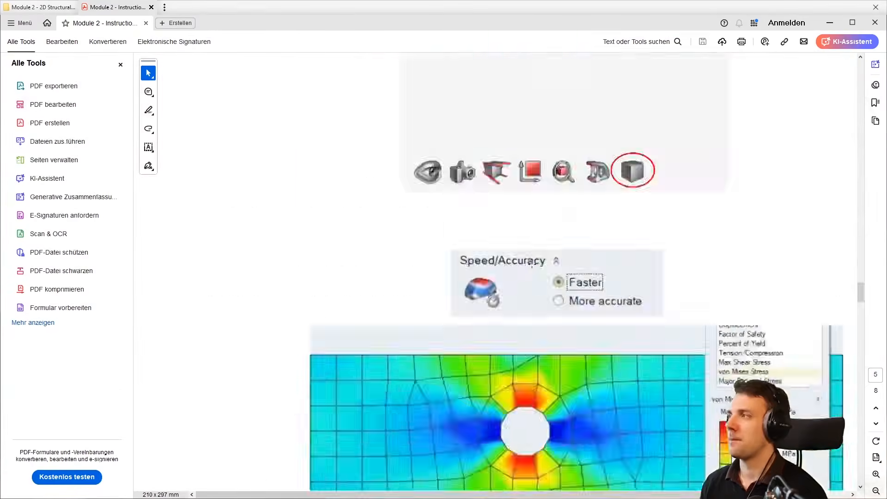
{"action": "scroll", "coordinate": [529, 264], "scroll_direction": "up", "scroll_amount": 10}
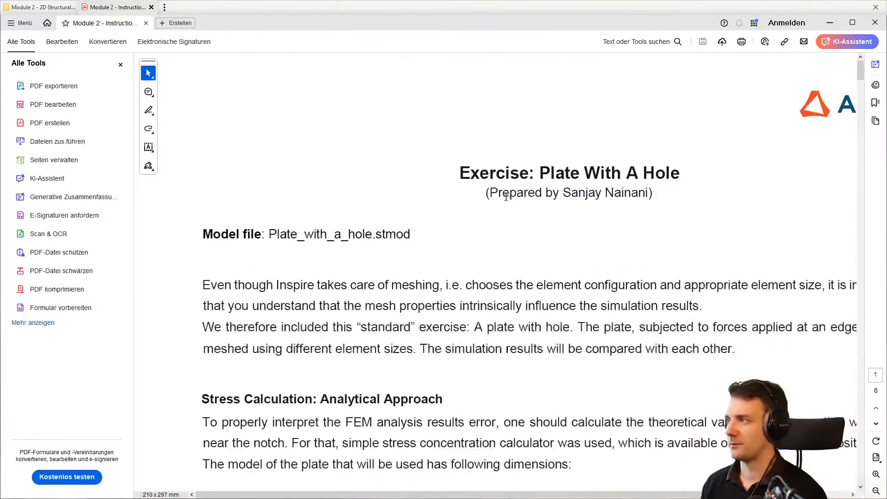
{"action": "scroll", "coordinate": [505, 198], "scroll_direction": "down", "scroll_amount": 1}
{"action": "scroll", "coordinate": [505, 198], "scroll_direction": "down", "scroll_amount": 2, "text": "ctrl"}
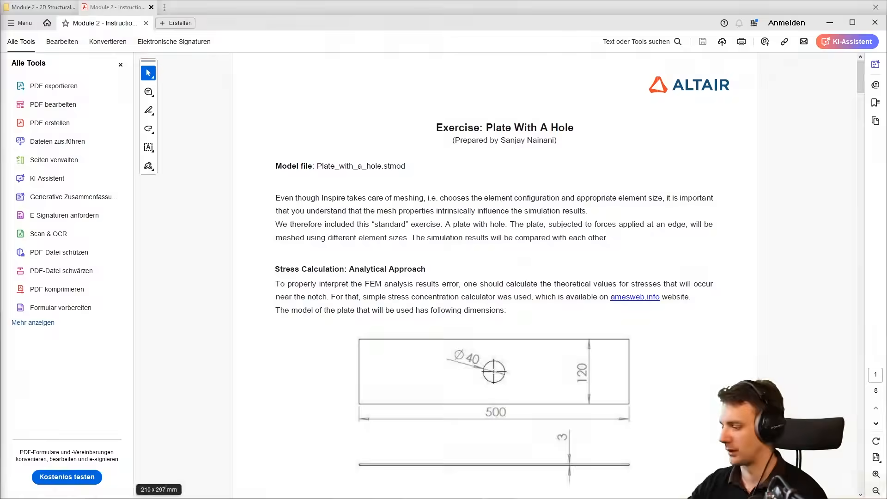
Switch to Altair Inspire and inspect the plate with hole, its support and its force.
{"action": "key", "text": "alt+Tab"}
{"action": "middle_click_drag", "start_coordinate": [624, 293], "coordinate": [654, 298]}
{"action": "right_click_drag", "start_coordinate": [570, 288], "coordinate": [553, 239]}
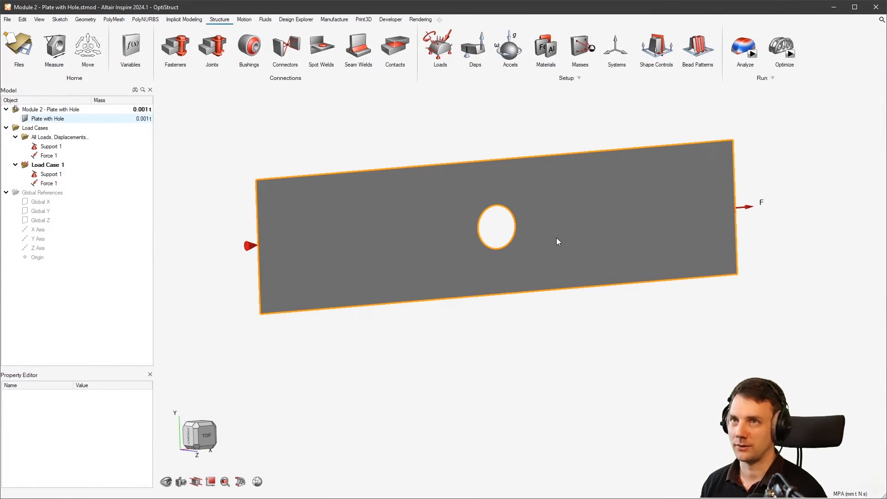
Switch the analysis solver to SimSolid in the run options preferences.
{"action": "left_click", "coordinate": [7, 19]}
{"action": "mouse_move", "coordinate": [34, 59]}
{"action": "left_click", "coordinate": [162, 229]}
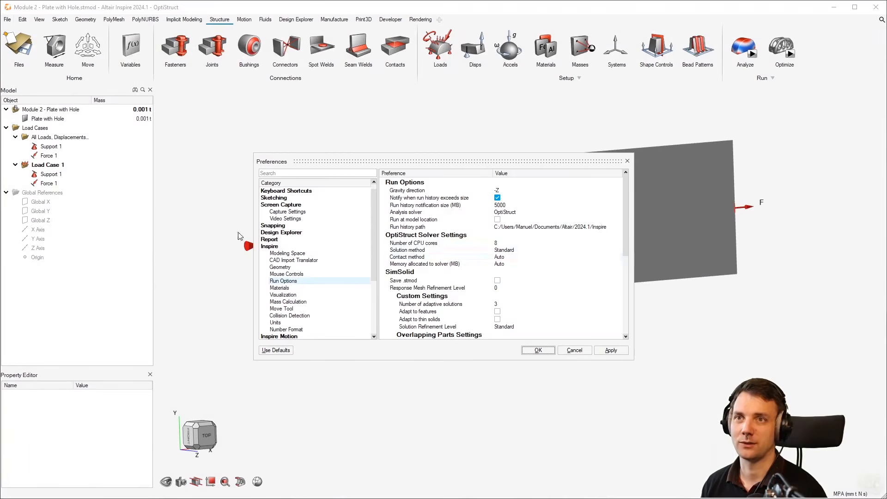
{"action": "left_click", "coordinate": [500, 212]}
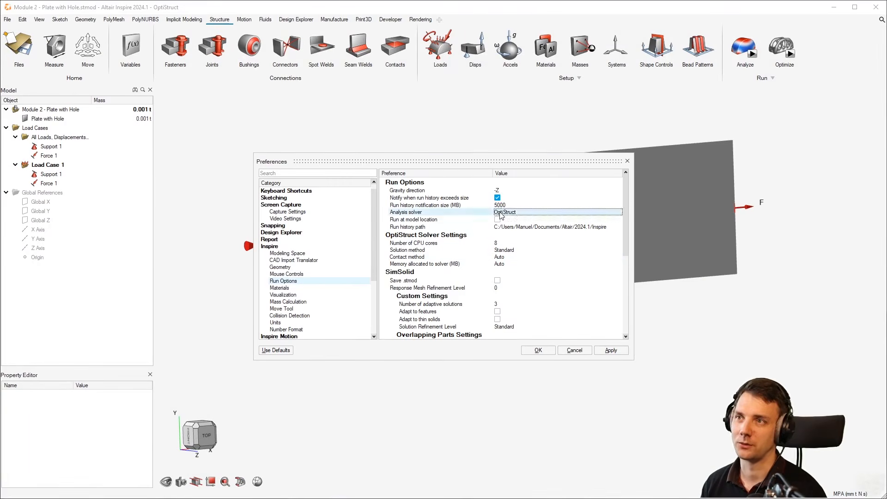
{"action": "left_click", "coordinate": [527, 214]}
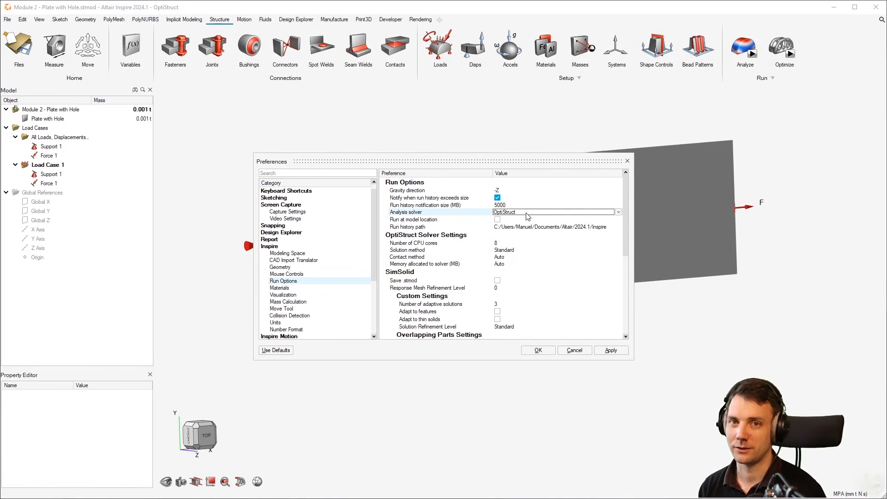
{"action": "left_click", "coordinate": [527, 214]}
{"action": "left_click", "coordinate": [527, 227]}
{"action": "left_click", "coordinate": [563, 352]}
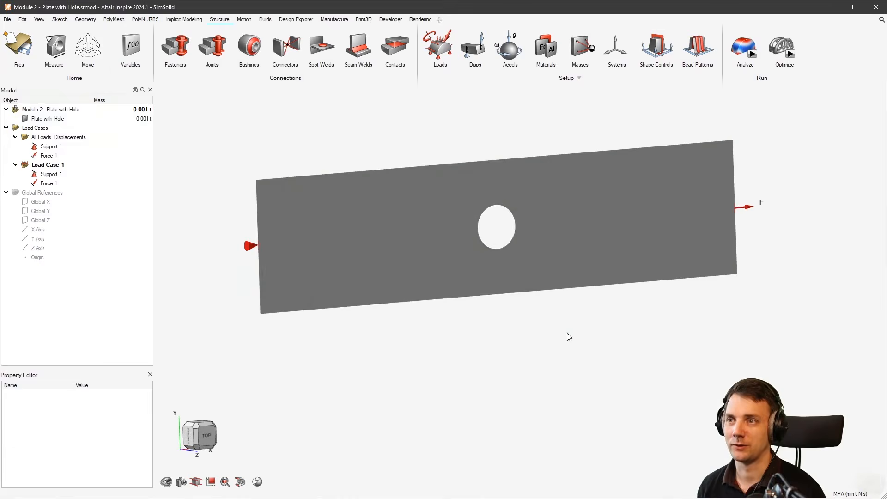
Try to run a SimSolid analysis of the plate with the For Stiffness (Faster) solution adaption, and leave the analysis setup.
{"action": "left_click", "coordinate": [745, 47]}
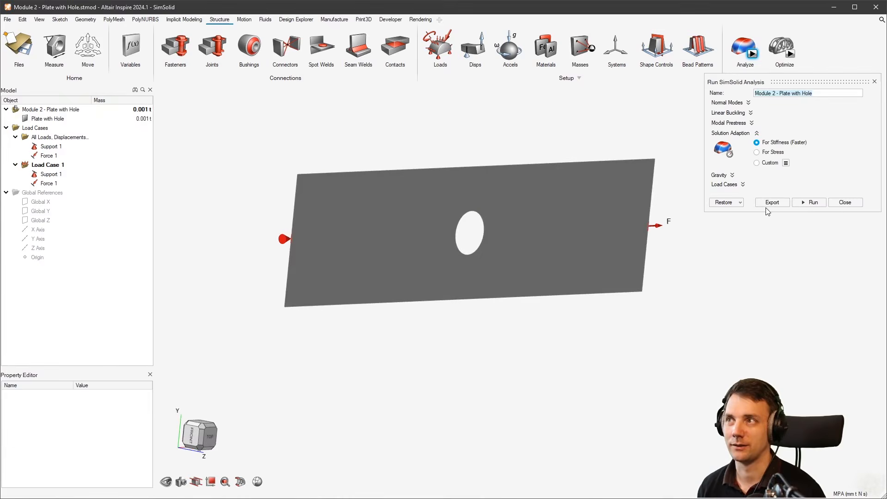
{"action": "left_click", "coordinate": [810, 203]}
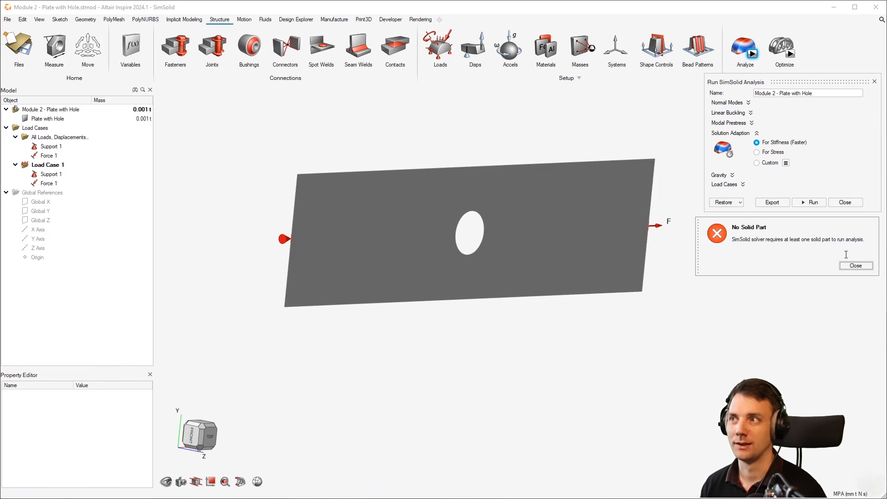
{"action": "left_click", "coordinate": [856, 266]}
{"action": "left_click", "coordinate": [875, 81]}
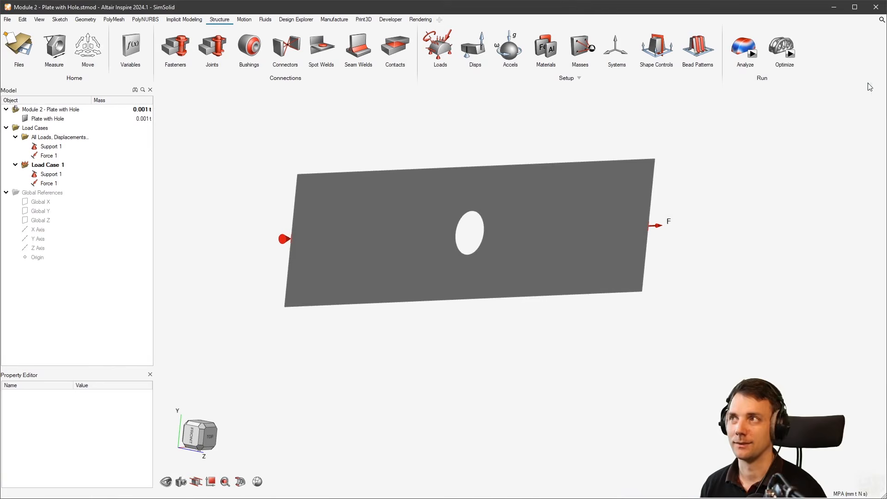
Examine the plate with hole from several angles, checking its surface geometry around the hole and along the edges.
{"action": "right_click_drag", "start_coordinate": [500, 239], "coordinate": [517, 241]}
{"action": "middle_click_drag", "start_coordinate": [517, 242], "coordinate": [511, 211]}
{"action": "scroll", "coordinate": [511, 211], "scroll_direction": "up", "scroll_amount": 6}
{"action": "middle_click_drag", "start_coordinate": [559, 246], "coordinate": [504, 239]}
{"action": "right_click_drag", "start_coordinate": [505, 242], "coordinate": [526, 313]}
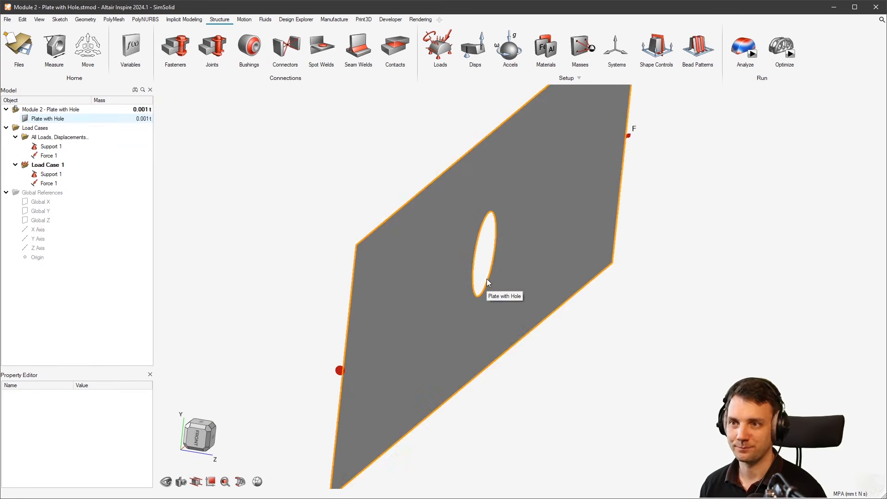
{"action": "right_click_drag", "start_coordinate": [529, 274], "coordinate": [489, 252]}
{"action": "scroll", "coordinate": [492, 266], "scroll_direction": "down", "scroll_amount": 2}
{"action": "middle_click_drag", "start_coordinate": [491, 266], "coordinate": [518, 298]}
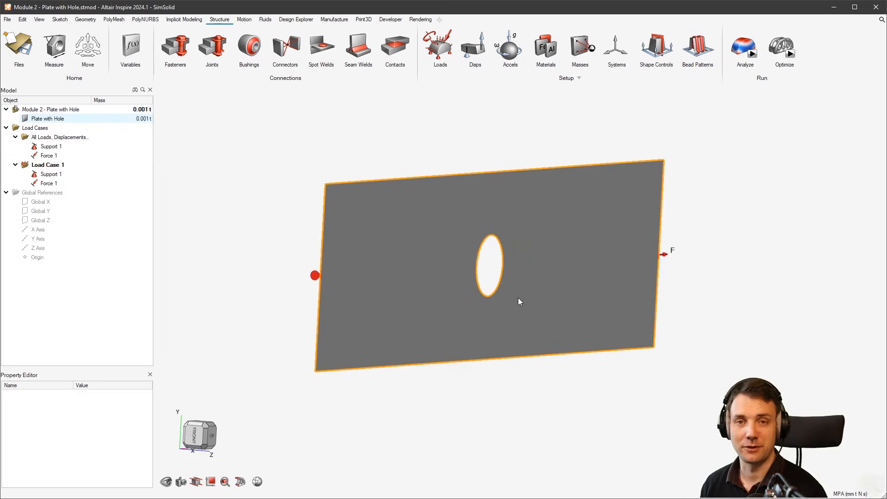
{"action": "middle_click_drag", "start_coordinate": [518, 298], "coordinate": [563, 295]}
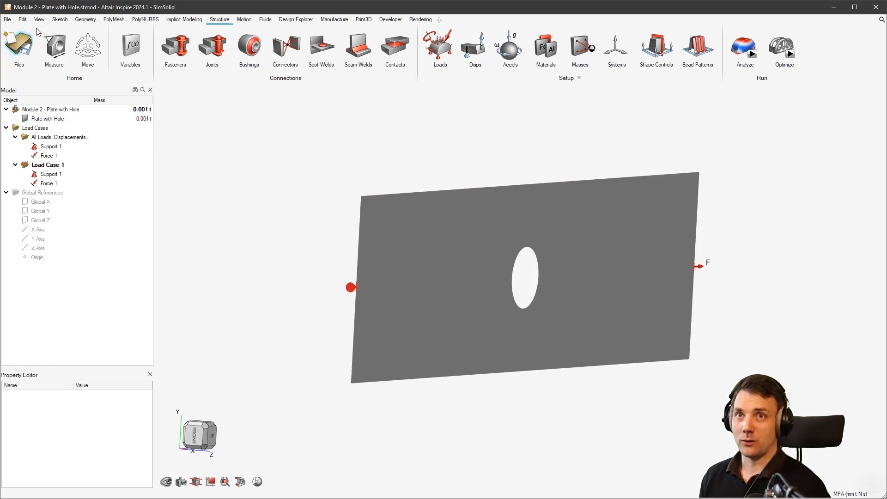
Set the analysis solver back to OptiStruct in the run options preferences.
{"action": "left_click", "coordinate": [7, 20]}
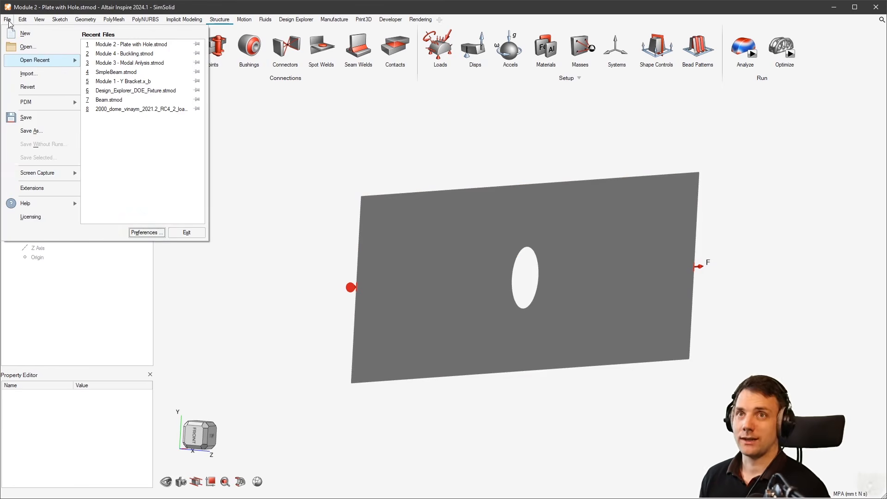
{"action": "left_click", "coordinate": [159, 233]}
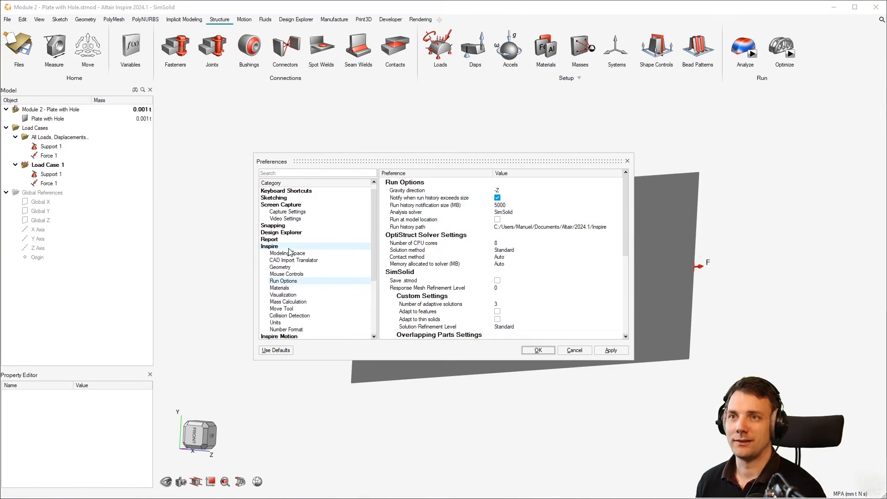
{"action": "left_click", "coordinate": [509, 212]}
{"action": "left_click", "coordinate": [528, 226]}
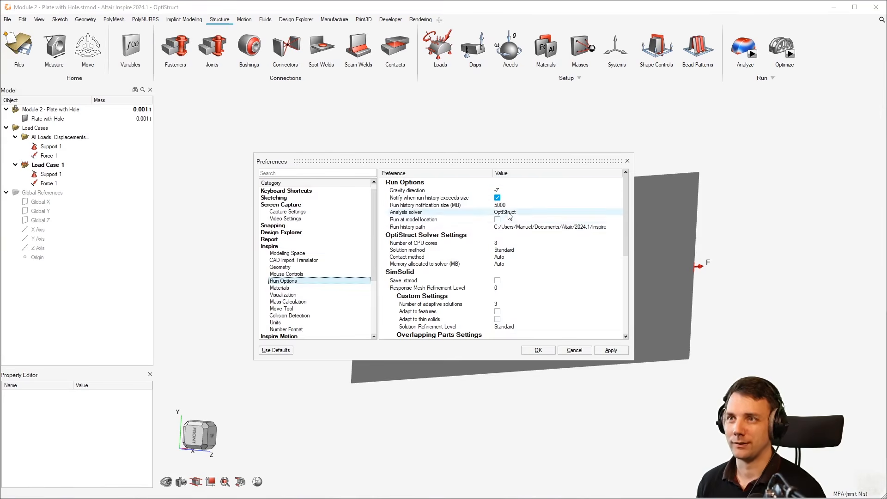
{"action": "left_click", "coordinate": [544, 351]}
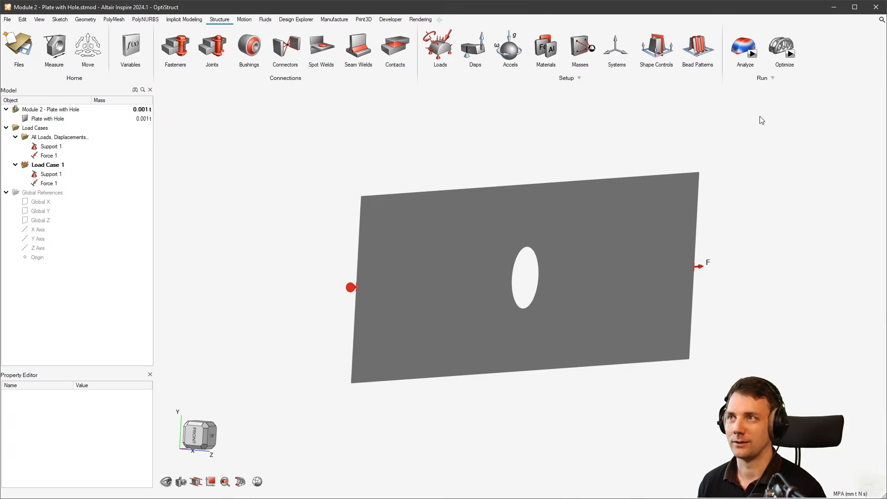
Run an OptiStruct analysis of the plate with a 10 mm element size and the Faster calculation setting.
{"action": "left_click", "coordinate": [752, 56]}
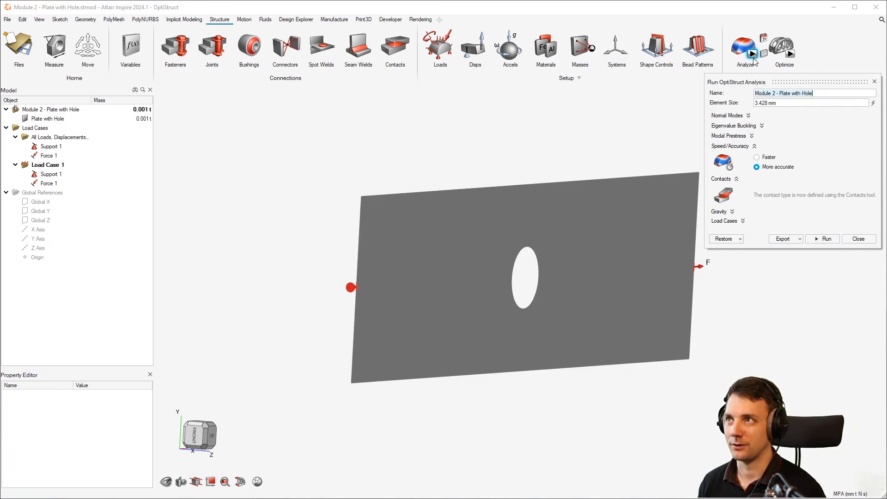
{"action": "left_click", "coordinate": [780, 102]}
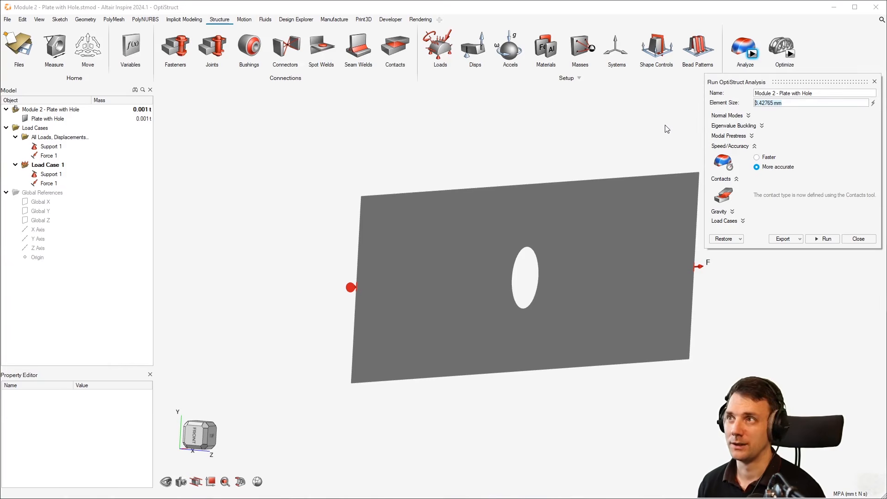
{"action": "left_click", "coordinate": [796, 104]}
{"action": "left_click_drag", "start_coordinate": [802, 103], "coordinate": [761, 101]}
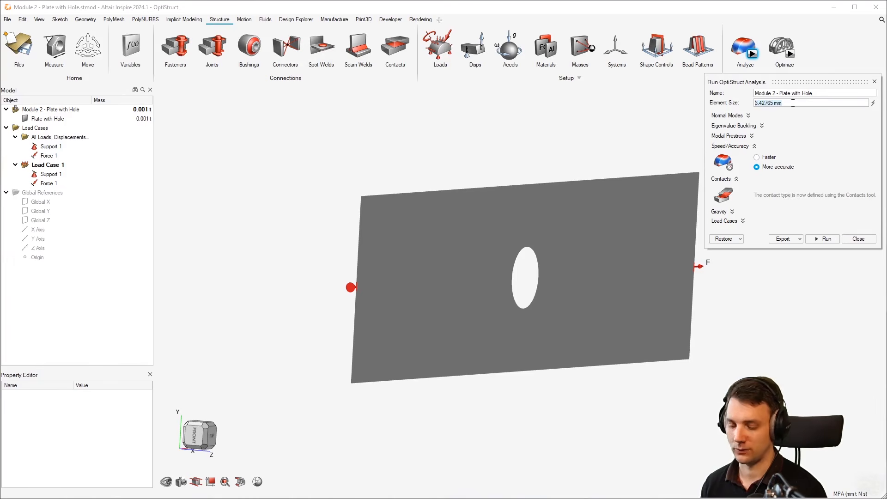
{"action": "type", "text": "10"}
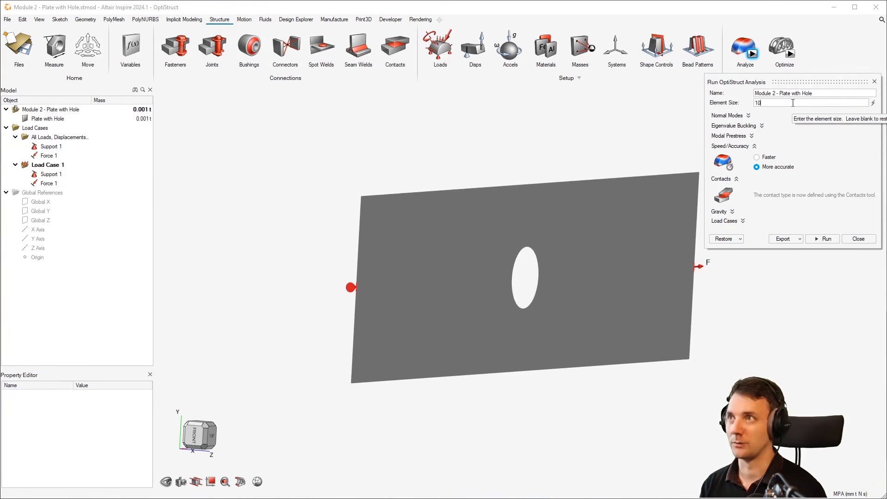
{"action": "key", "text": "Return"}
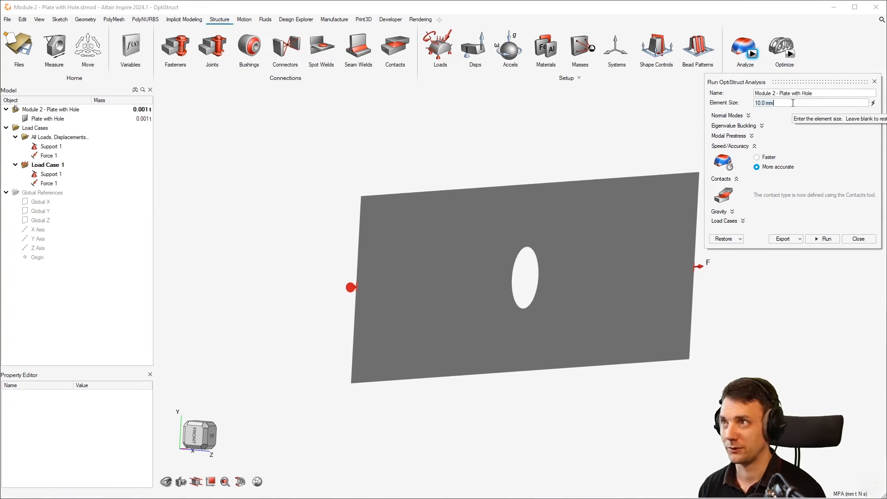
{"action": "left_click", "coordinate": [773, 158]}
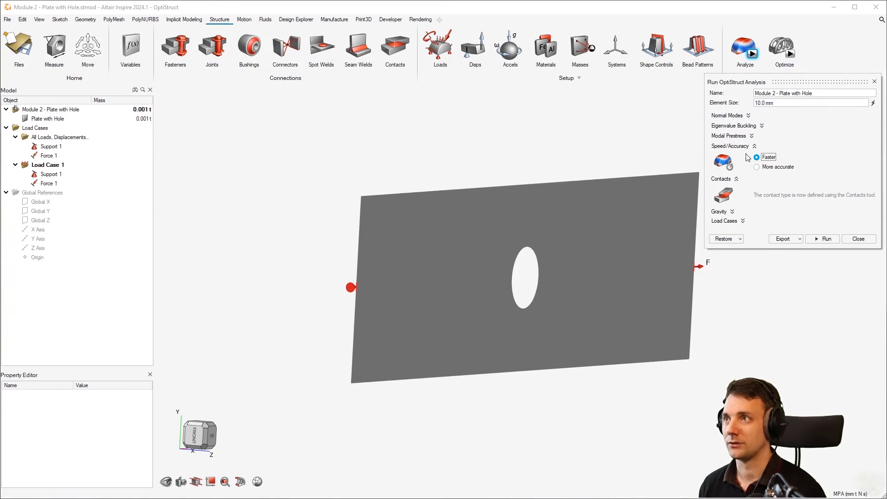
{"action": "left_click", "coordinate": [827, 239]}
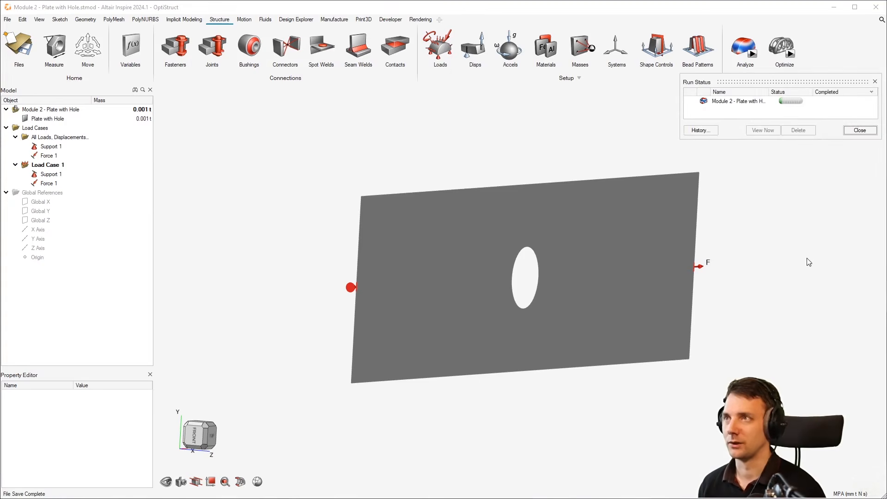
Select the plate, enlarge the area showing its properties and enable the mesh override for this part.
{"action": "middle_click_drag", "start_coordinate": [687, 204], "coordinate": [635, 200]}
{"action": "right_click_drag", "start_coordinate": [635, 200], "coordinate": [658, 167]}
{"action": "scroll", "coordinate": [652, 194], "scroll_direction": "down", "scroll_amount": 2}
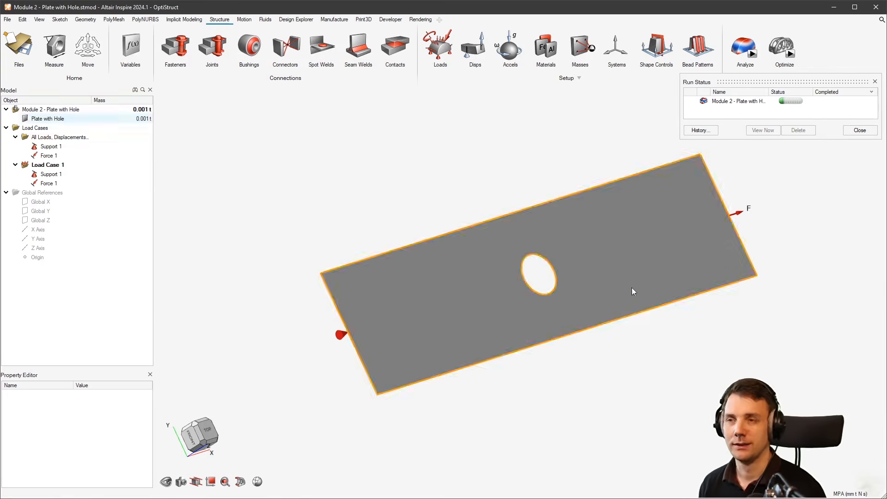
{"action": "left_click", "coordinate": [679, 298]}
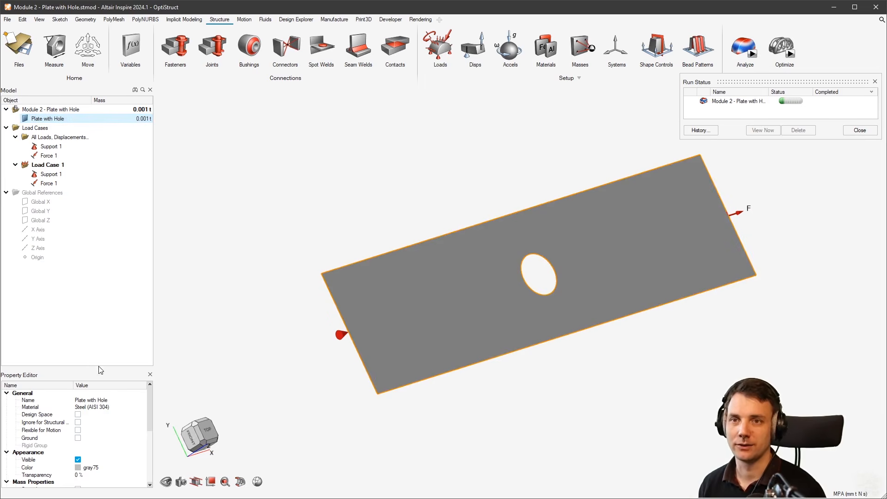
{"action": "left_click_drag", "start_coordinate": [100, 366], "coordinate": [99, 263]}
{"action": "scroll", "coordinate": [118, 369], "scroll_direction": "down", "scroll_amount": 1}
{"action": "left_click", "coordinate": [37, 420]}
{"action": "scroll", "coordinate": [10, 432], "scroll_direction": "up", "scroll_amount": 1}
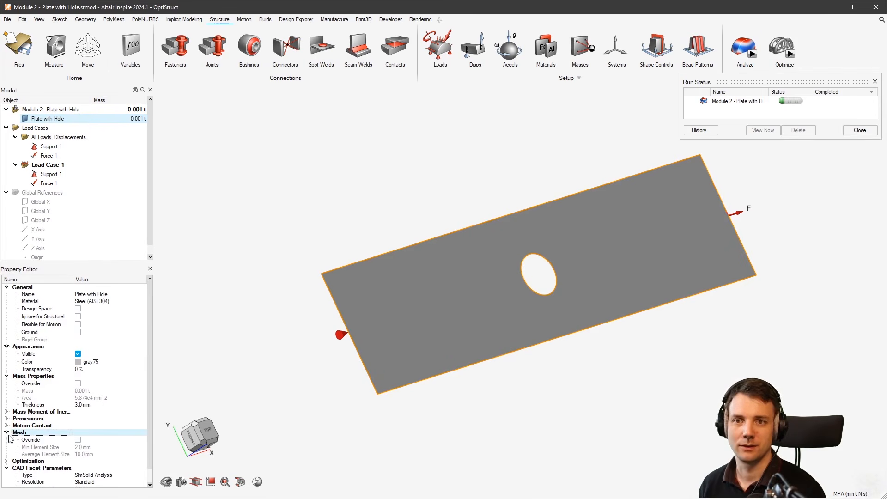
{"action": "left_click", "coordinate": [7, 433]}
{"action": "left_click", "coordinate": [7, 433]}
{"action": "left_click", "coordinate": [78, 440]}
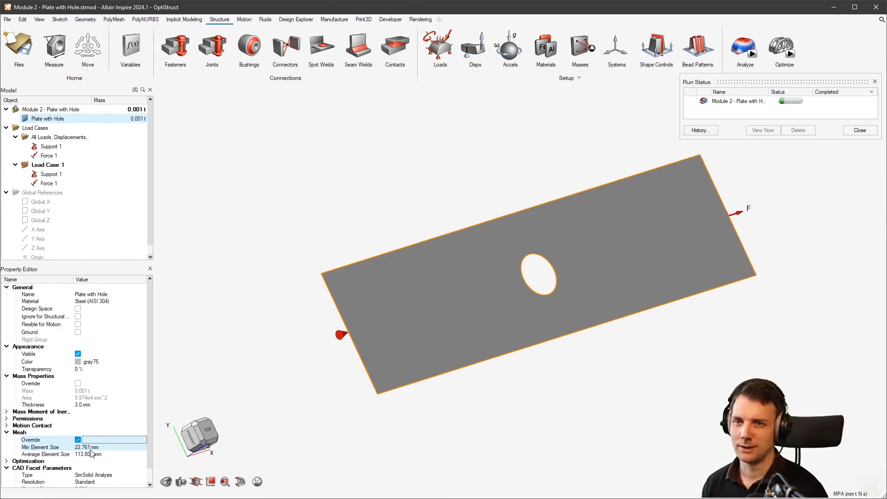
Set the plate's average element size to 3 mm and its minimum element size to 0.5 mm, and deselect it.
{"action": "left_click", "coordinate": [107, 454]}
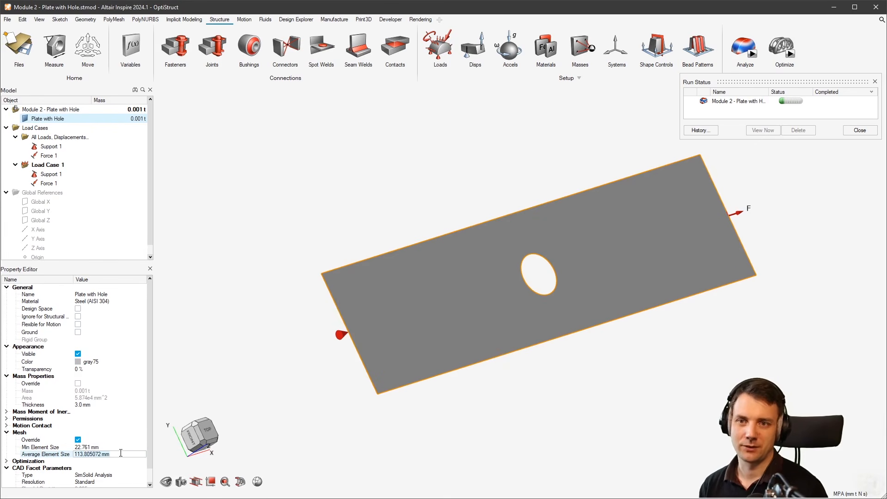
{"action": "type", "text": "3"}
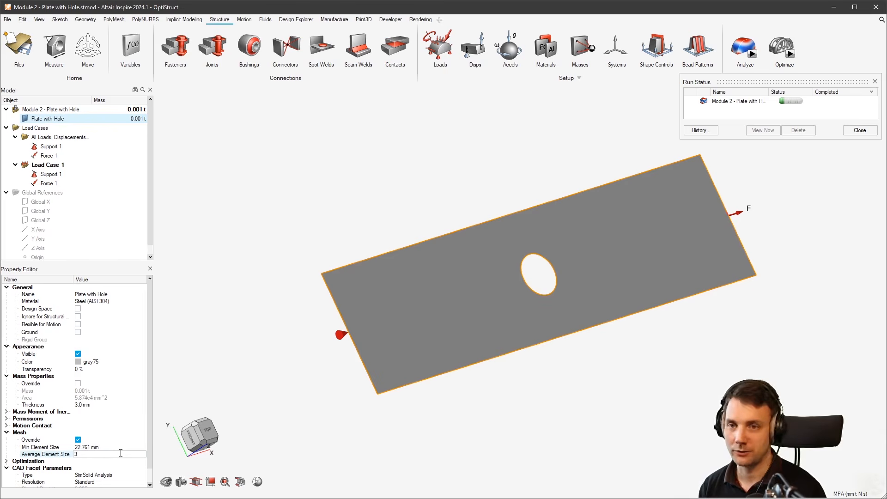
{"action": "left_click", "coordinate": [107, 446]}
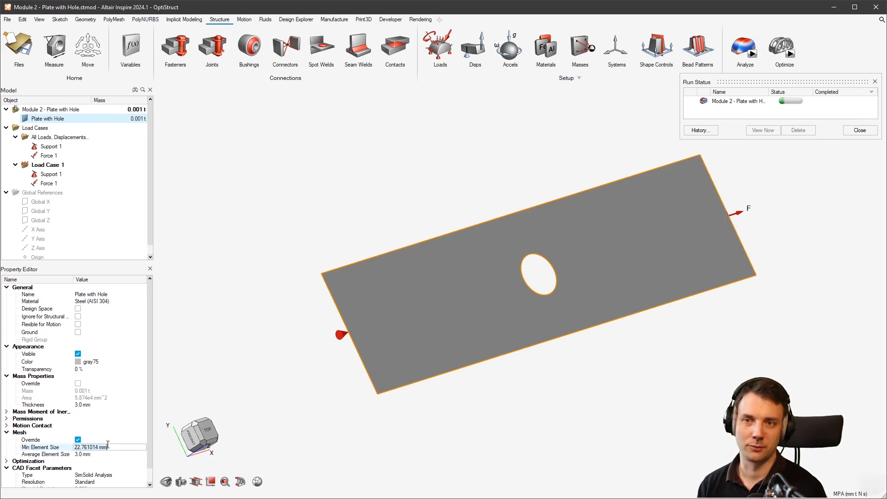
{"action": "type", "text": "0"}
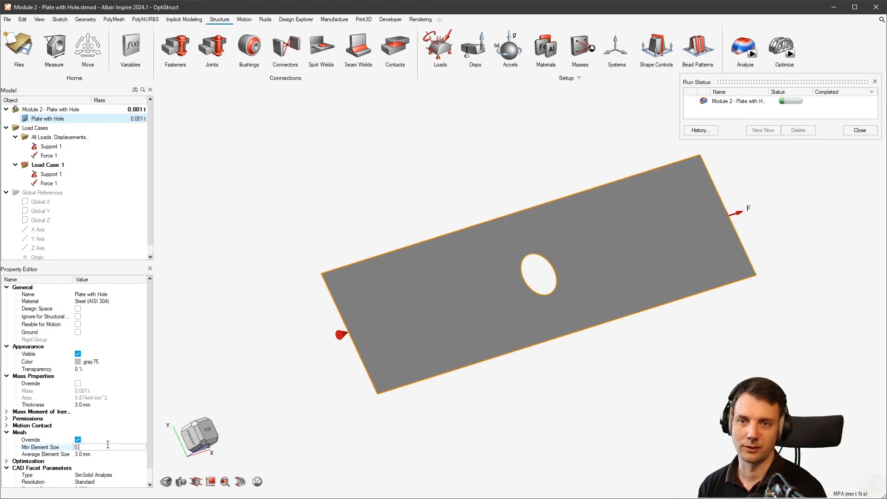
{"action": "type", "text": ".5"}
{"action": "key", "text": "Return"}
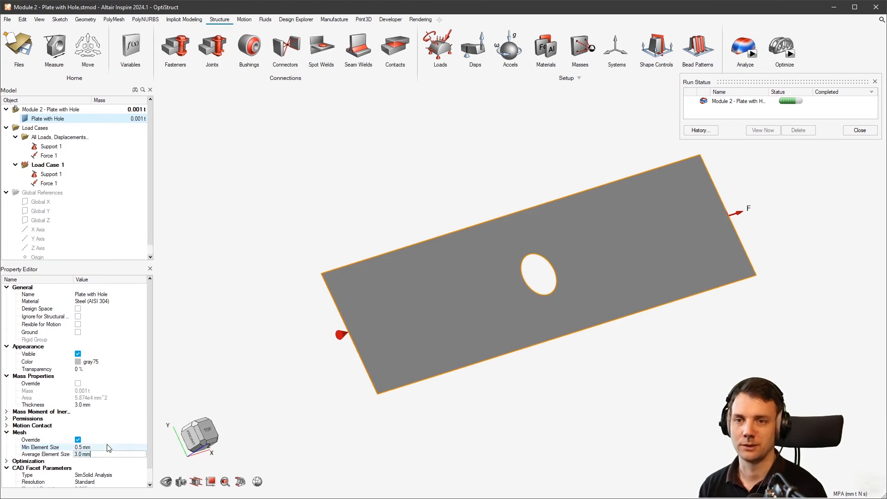
{"action": "left_click", "coordinate": [213, 311]}
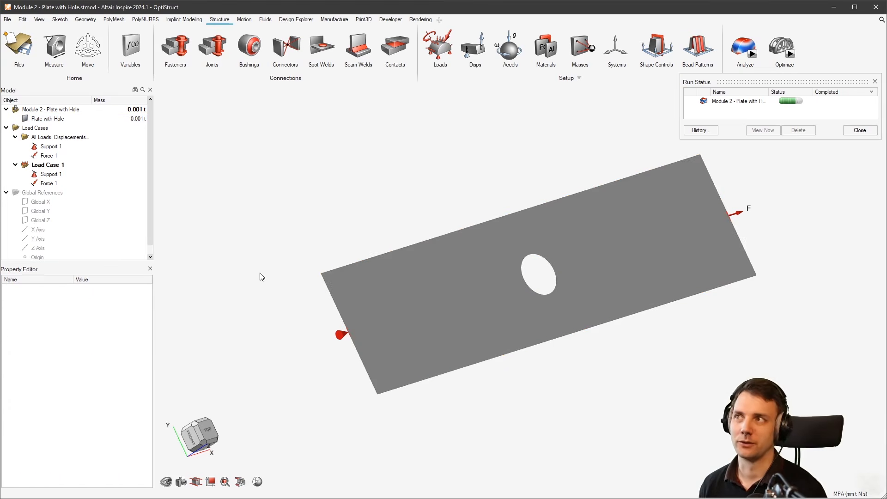
Open the completed analysis results and view the displacement contour and mesh on the plate.
{"action": "right_click_drag", "start_coordinate": [568, 260], "coordinate": [557, 262]}
{"action": "middle_click_drag", "start_coordinate": [602, 263], "coordinate": [518, 313]}
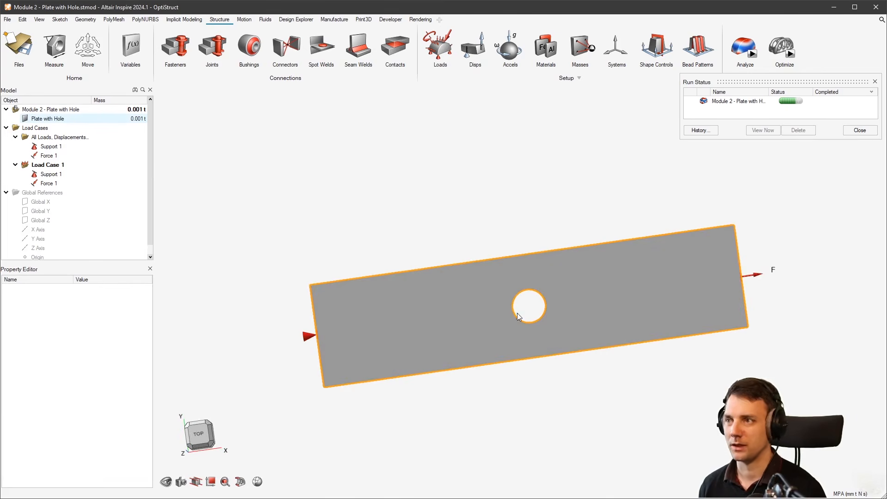
{"action": "right_click_drag", "start_coordinate": [578, 243], "coordinate": [581, 208]}
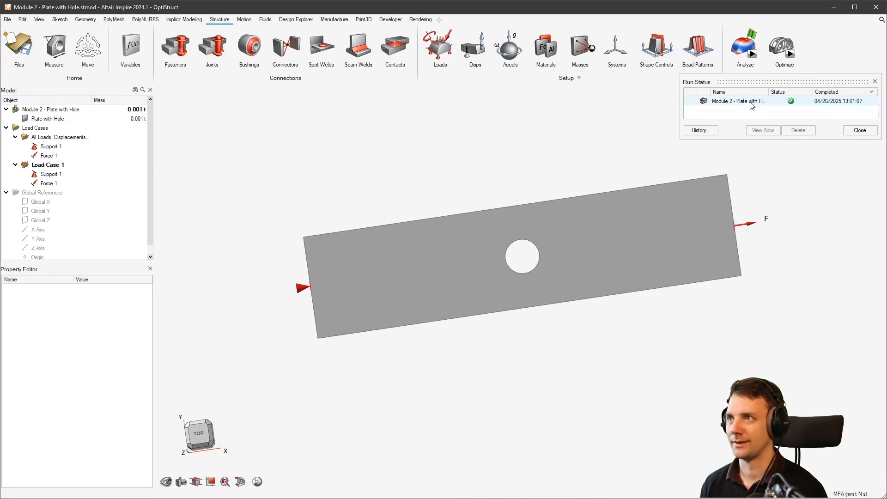
{"action": "left_click", "coordinate": [753, 34]}
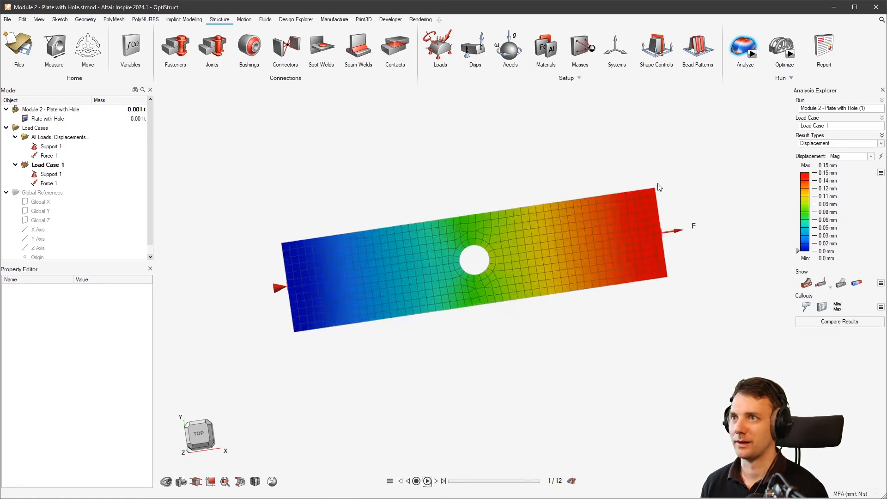
{"action": "right_click_drag", "start_coordinate": [519, 251], "coordinate": [564, 256]}
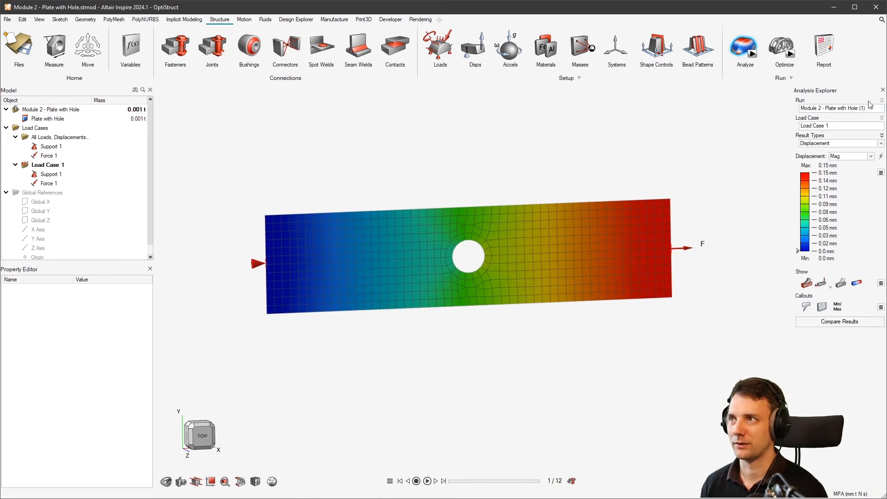
Display the von Mises stress contour and compare it with the 10 mm element-size row in the instruction PDF's Faster results table.
{"action": "left_click", "coordinate": [838, 143]}
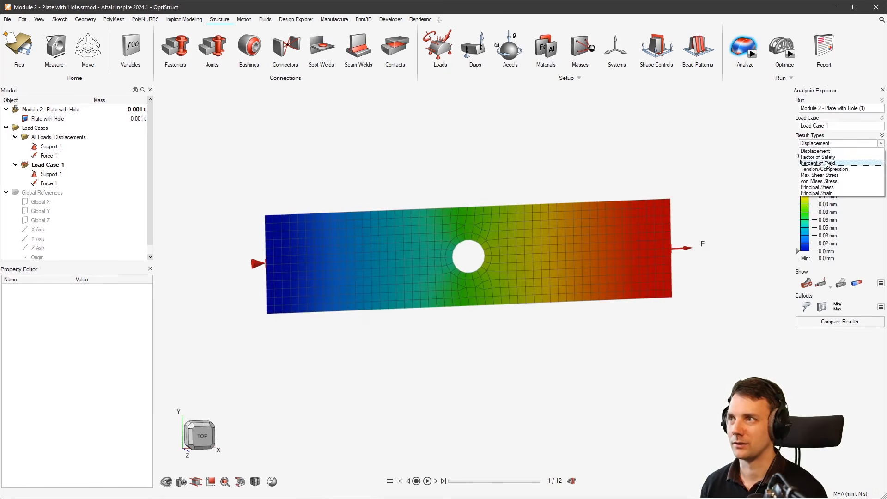
{"action": "left_click", "coordinate": [844, 182]}
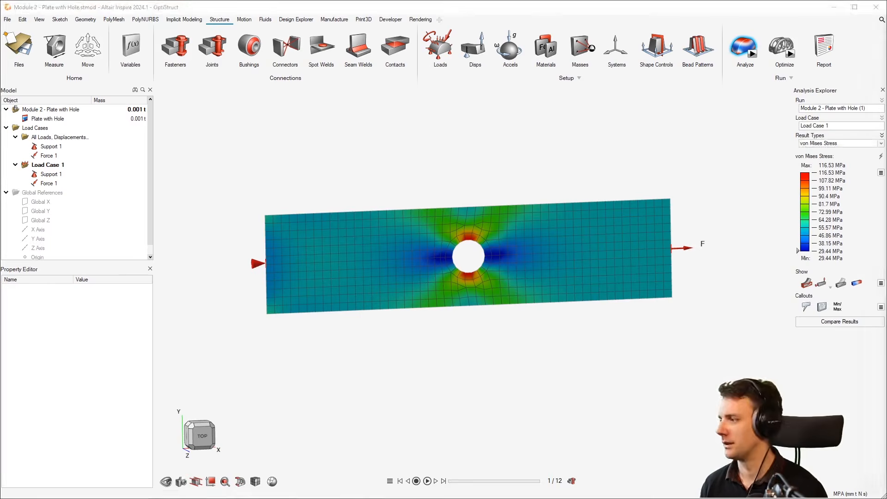
{"action": "key", "text": "alt+Tab"}
{"action": "scroll", "coordinate": [497, 271], "scroll_direction": "down", "scroll_amount": 20}
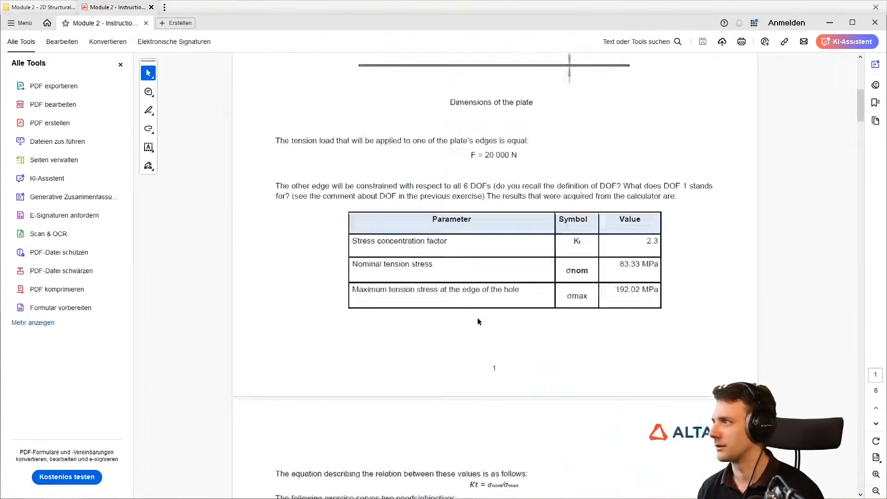
{"action": "scroll", "coordinate": [479, 328], "scroll_direction": "down", "scroll_amount": 20}
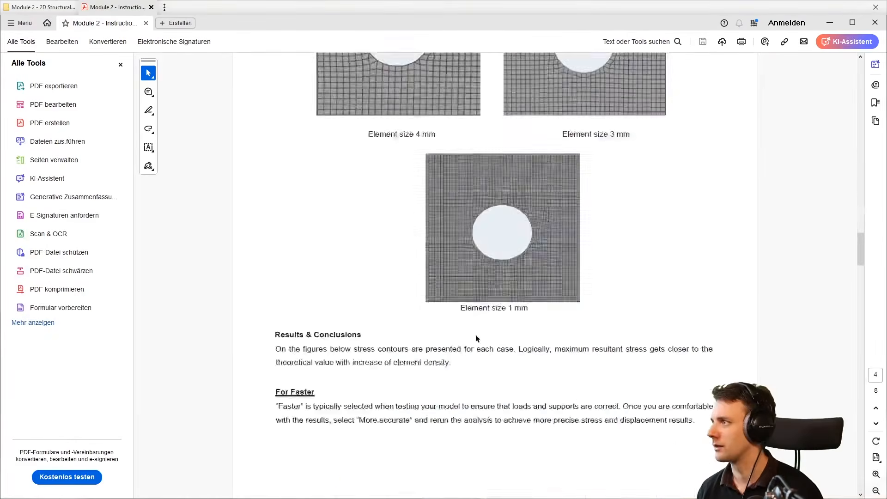
{"action": "scroll", "coordinate": [476, 336], "scroll_direction": "down", "scroll_amount": 15}
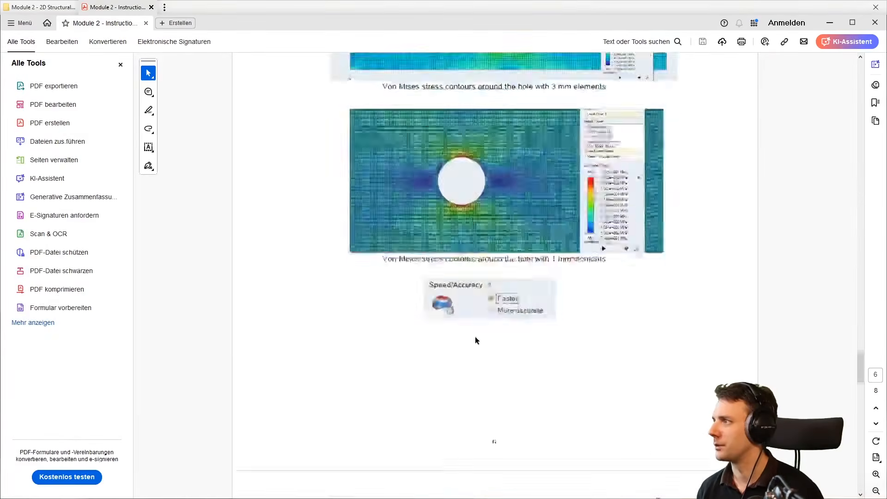
{"action": "scroll", "coordinate": [591, 176], "scroll_direction": "up", "scroll_amount": 2, "text": "ctrl"}
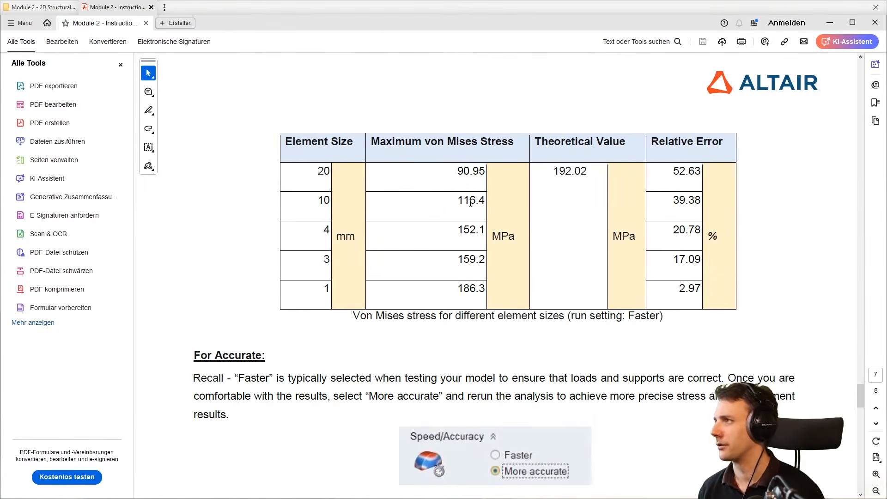
{"action": "left_click_drag", "start_coordinate": [452, 201], "coordinate": [483, 210]}
{"action": "left_click", "coordinate": [483, 210]}
{"action": "double_click", "coordinate": [686, 202]}
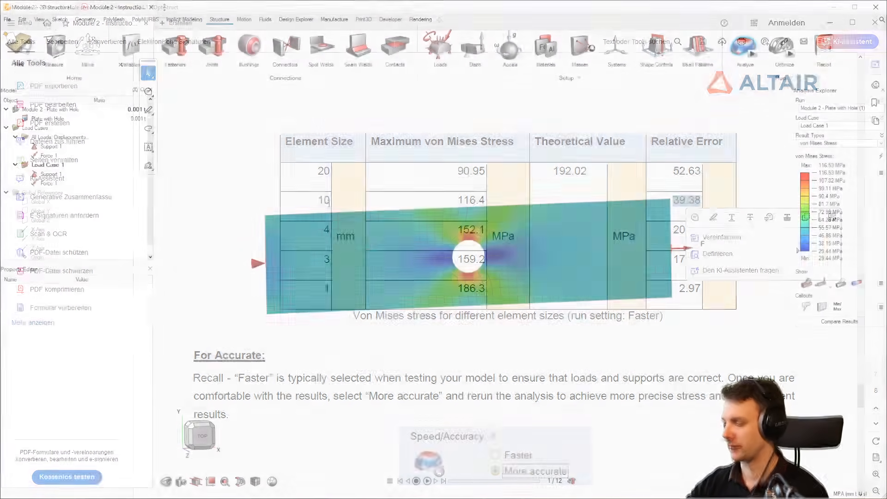
Return to Altair Inspire and toggle the element mesh display off and back on over the plate's von Mises contour.
{"action": "left_click", "coordinate": [543, 375]}
{"action": "right_click_drag", "start_coordinate": [476, 328], "coordinate": [495, 331]}
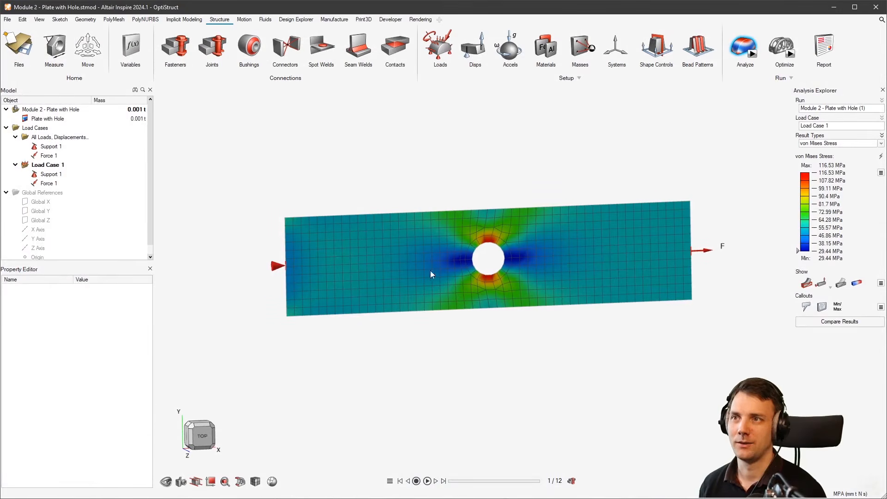
{"action": "left_click", "coordinate": [256, 483]}
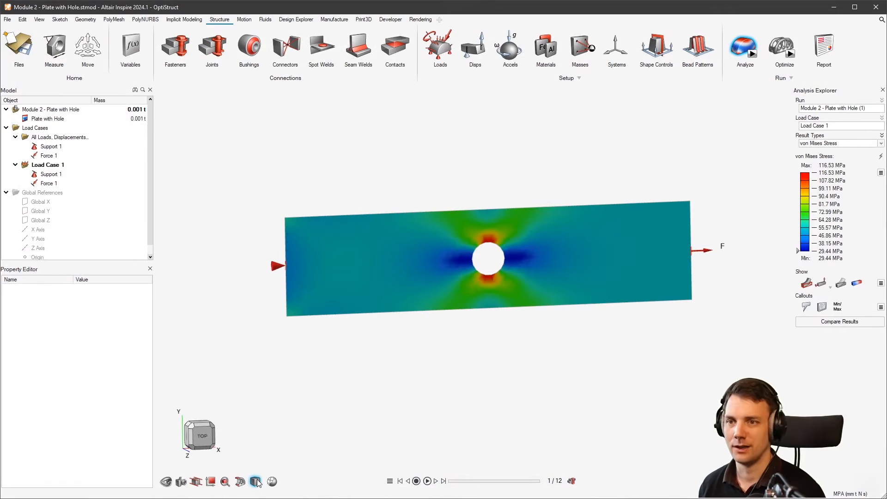
{"action": "left_click", "coordinate": [257, 483]}
{"action": "left_click", "coordinate": [256, 483]}
{"action": "left_click", "coordinate": [256, 483]}
{"action": "left_click", "coordinate": [256, 483]}
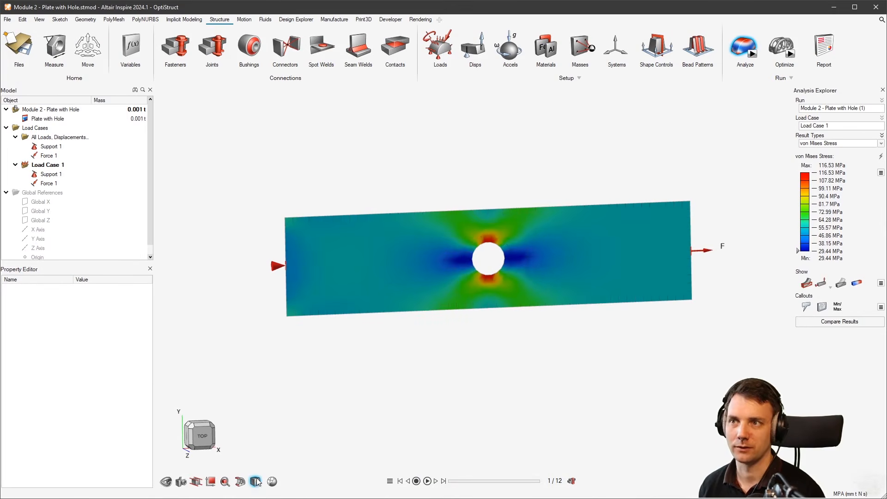
{"action": "middle_click_drag", "start_coordinate": [462, 289], "coordinate": [444, 277]}
{"action": "left_click", "coordinate": [255, 482]}
{"action": "middle_click_drag", "start_coordinate": [483, 359], "coordinate": [486, 394]}
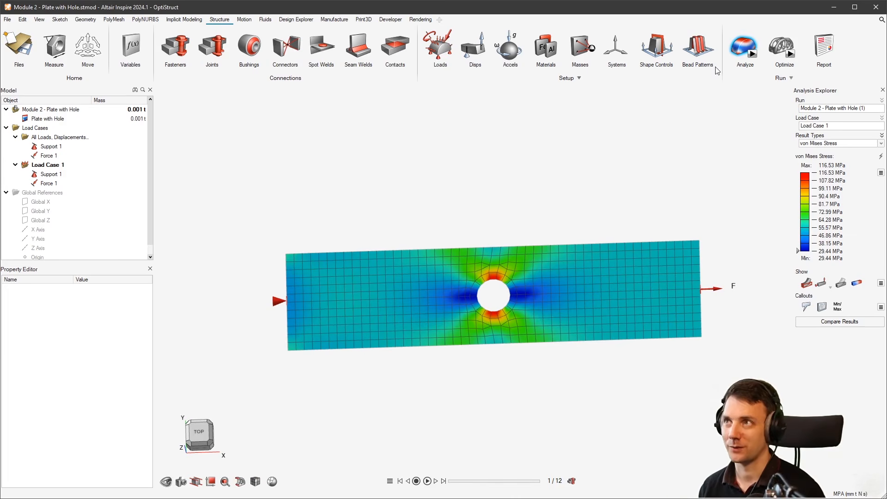
Run an OptiStruct analysis of the plate with a 50 mm global element size and the Faster calculation setting.
{"action": "left_click", "coordinate": [745, 47]}
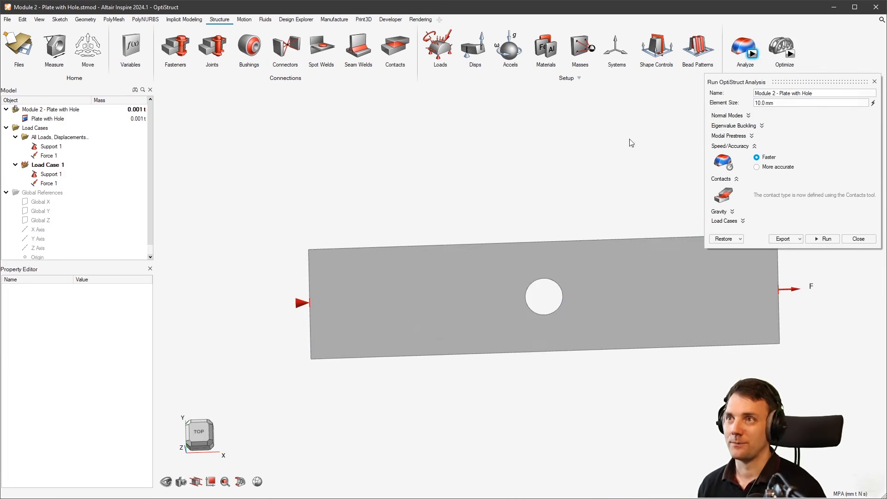
{"action": "left_click", "coordinate": [782, 102]}
{"action": "key", "text": "ctrl+a"}
{"action": "type", "text": "5"}
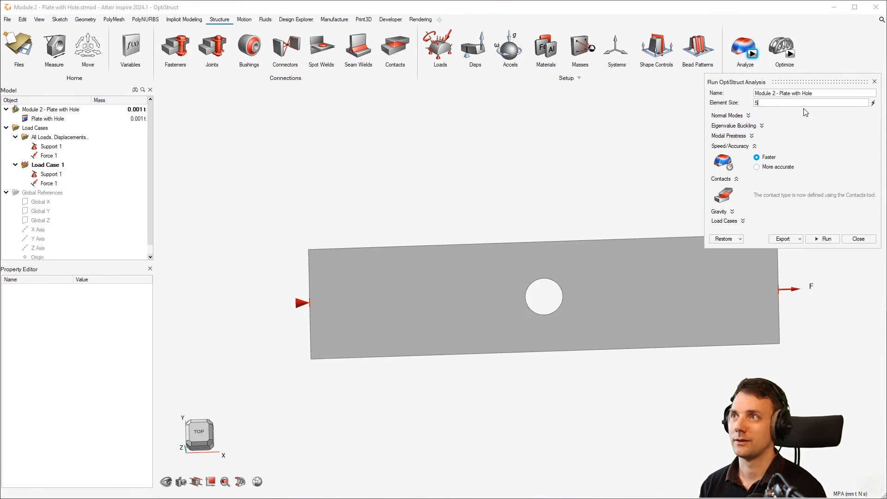
{"action": "type", "text": "0"}
{"action": "left_click", "coordinate": [823, 241]}
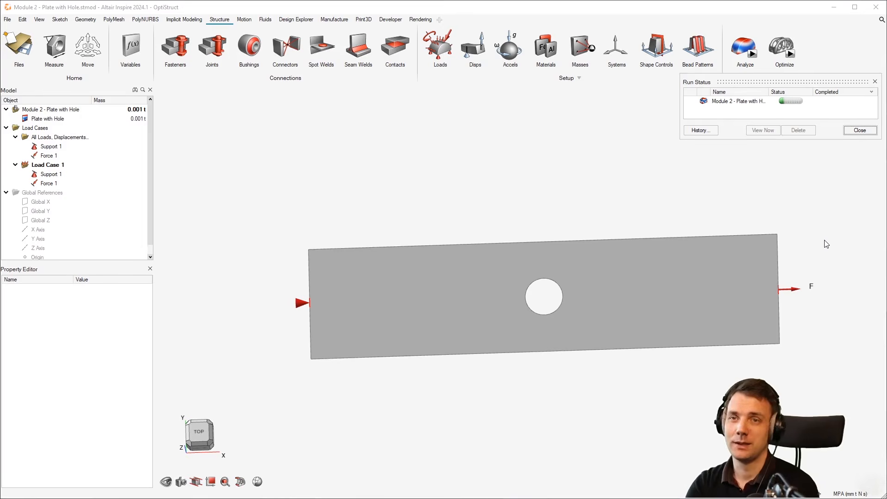
Select the plate and check its mesh override settings in the part properties while the analysis runs.
{"action": "left_click", "coordinate": [54, 119]}
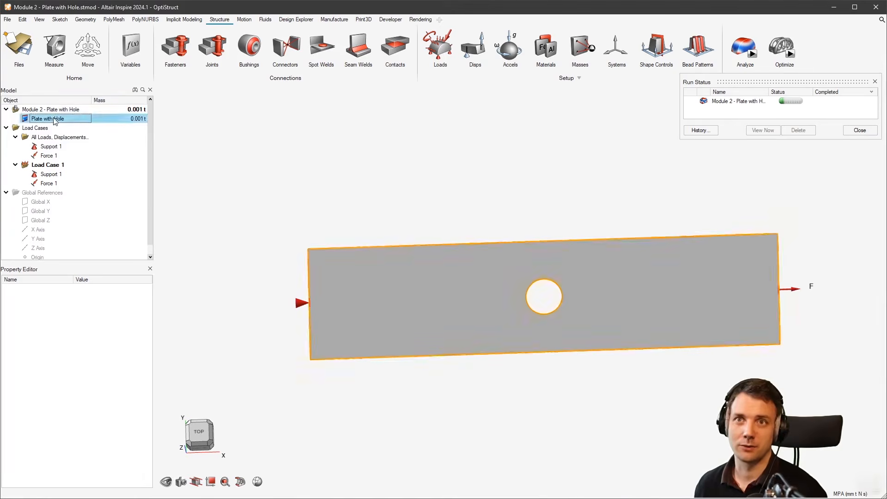
{"action": "scroll", "coordinate": [60, 212], "scroll_direction": "down", "scroll_amount": 1}
{"action": "scroll", "coordinate": [82, 386], "scroll_direction": "down", "scroll_amount": 1}
{"action": "left_click", "coordinate": [78, 426]}
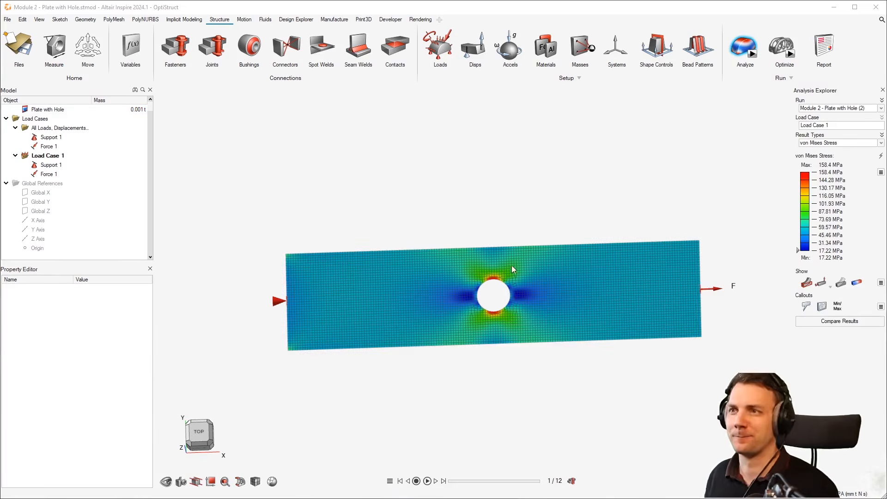
Examine the new run's von Mises stress contour and its finer mesh around the hole and along the plate.
{"action": "scroll", "coordinate": [491, 292], "scroll_direction": "up", "scroll_amount": 2}
{"action": "scroll", "coordinate": [491, 292], "scroll_direction": "up", "scroll_amount": 3}
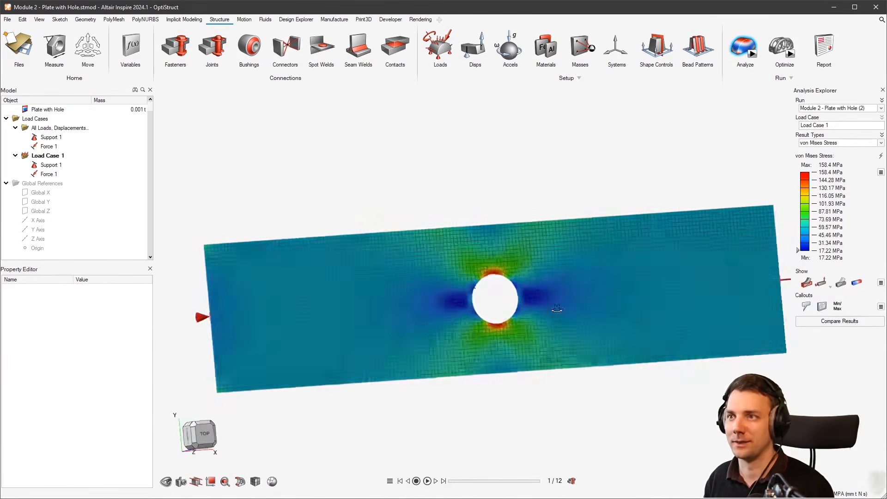
{"action": "scroll", "coordinate": [462, 263], "scroll_direction": "up", "scroll_amount": 3}
{"action": "middle_click_drag", "start_coordinate": [462, 262], "coordinate": [469, 321]}
{"action": "scroll", "coordinate": [474, 326], "scroll_direction": "down", "scroll_amount": 1}
{"action": "right_click_drag", "start_coordinate": [470, 335], "coordinate": [517, 275]}
{"action": "scroll", "coordinate": [444, 293], "scroll_direction": "down", "scroll_amount": 2}
{"action": "mouse_move", "coordinate": [441, 292]}
{"action": "right_mouse_down"}
{"action": "mouse_move", "coordinate": [489, 313]}
{"action": "mouse_move", "coordinate": [580, 323]}
{"action": "right_mouse_up"}
{"action": "right_click_drag", "start_coordinate": [509, 312], "coordinate": [501, 282]}
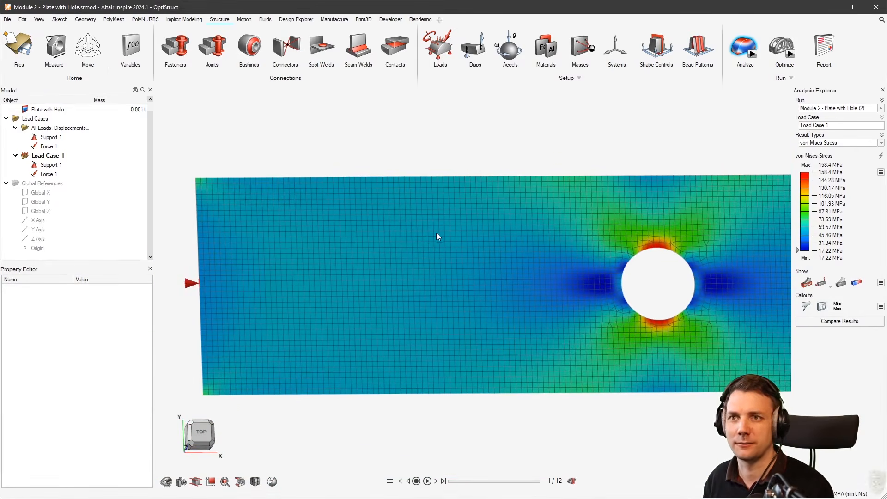
{"action": "right_click_drag", "start_coordinate": [671, 285], "coordinate": [631, 273]}
{"action": "middle_click_drag", "start_coordinate": [632, 273], "coordinate": [600, 279]}
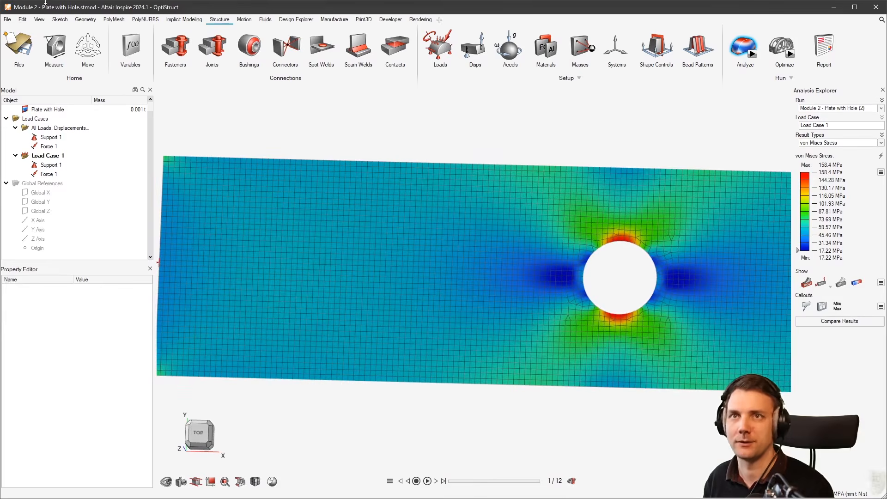
Measure the length of one mesh element edge along the upper rim of the hole.
{"action": "left_click", "coordinate": [54, 49]}
{"action": "scroll", "coordinate": [686, 267], "scroll_direction": "up", "scroll_amount": 2}
{"action": "scroll", "coordinate": [553, 226], "scroll_direction": "up", "scroll_amount": 3}
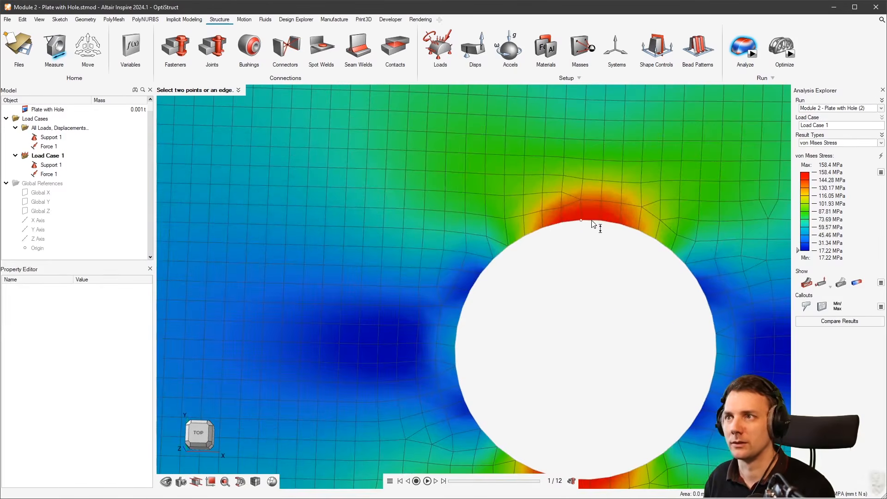
{"action": "left_click", "coordinate": [602, 221]}
{"action": "middle_click_drag", "start_coordinate": [605, 268], "coordinate": [586, 271]}
{"action": "scroll", "coordinate": [599, 278], "scroll_direction": "down", "scroll_amount": 2}
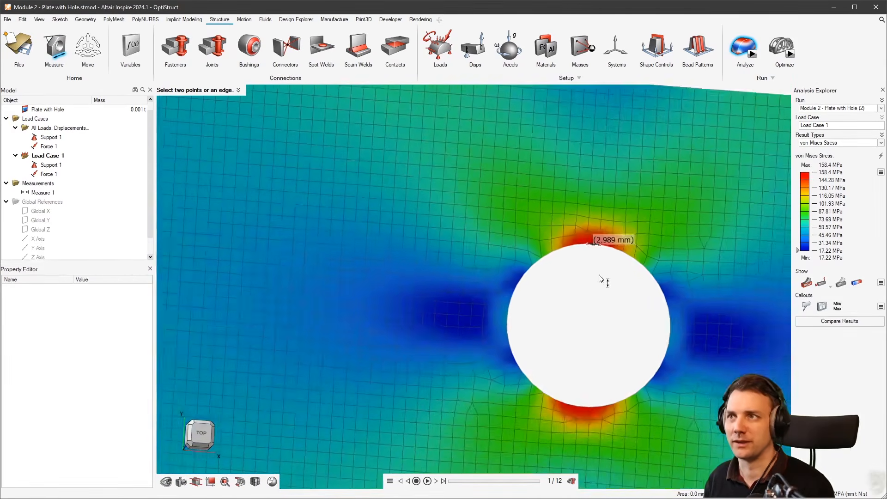
{"action": "scroll", "coordinate": [599, 279], "scroll_direction": "down", "scroll_amount": 2}
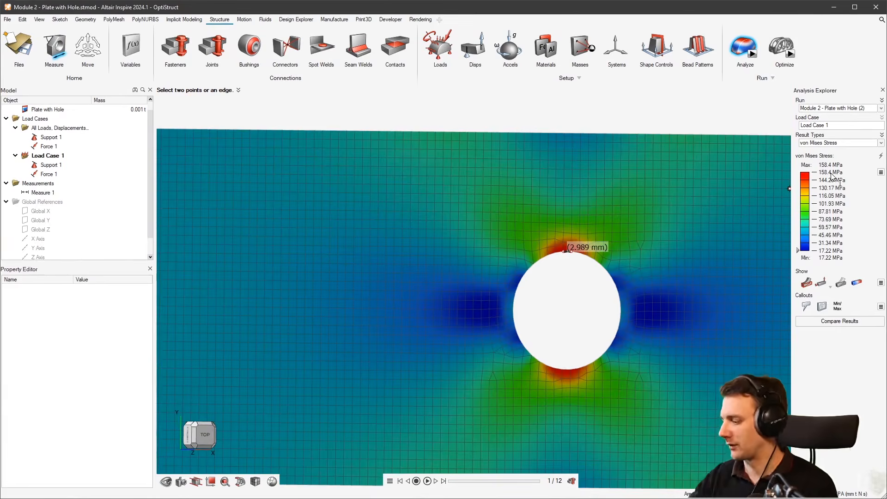
Check the maximum von Mises stress against the instruction PDF and return to the contour around the hole.
{"action": "key", "text": "alt+Tab"}
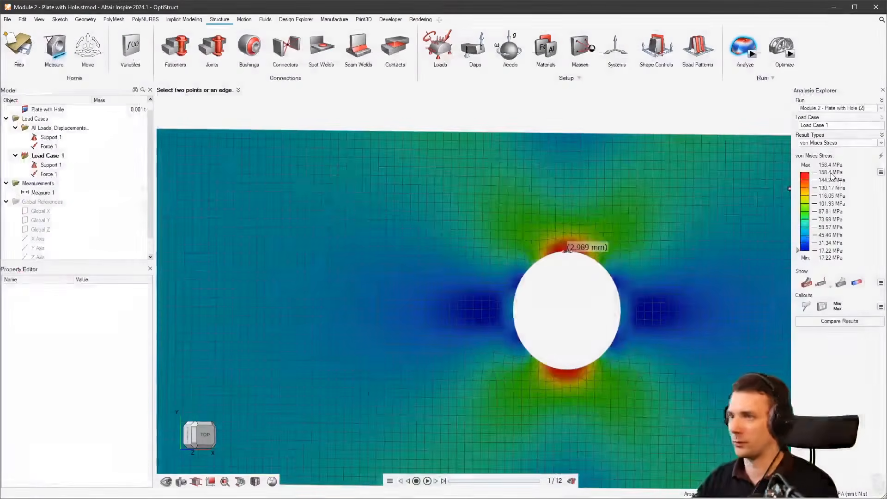
{"action": "scroll", "coordinate": [511, 321], "scroll_direction": "down", "scroll_amount": 5}
{"action": "scroll", "coordinate": [501, 307], "scroll_direction": "up", "scroll_amount": 3}
{"action": "scroll", "coordinate": [532, 296], "scroll_direction": "up", "scroll_amount": 4}
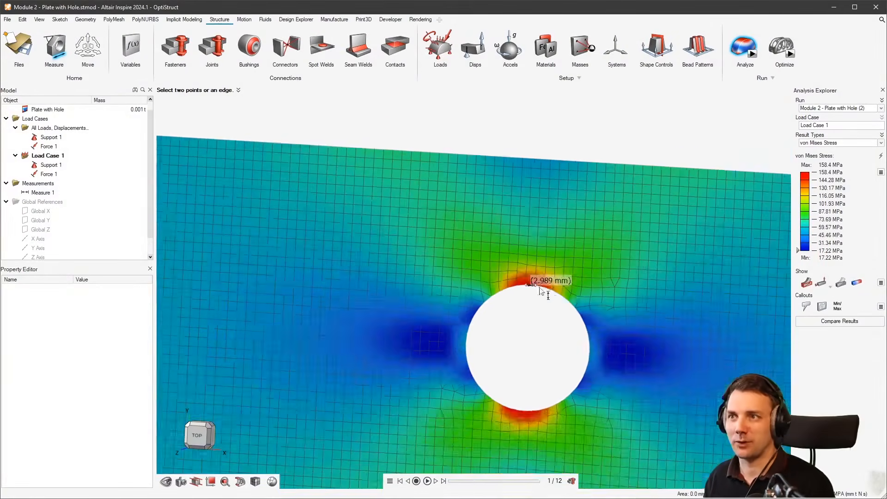
Leave the Measure tool and the results view, and delete the measurement at the hole's rim.
{"action": "left_click", "coordinate": [63, 59]}
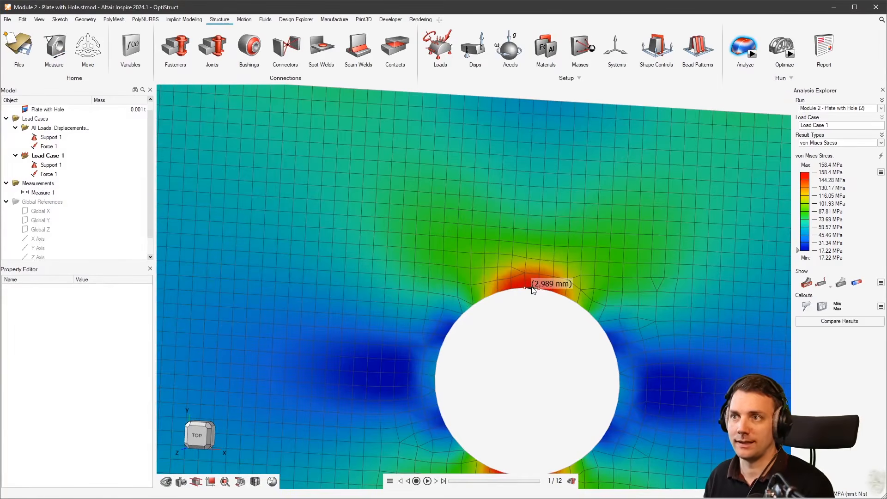
{"action": "key", "text": "Escape"}
{"action": "scroll", "coordinate": [565, 319], "scroll_direction": "down", "scroll_amount": 5}
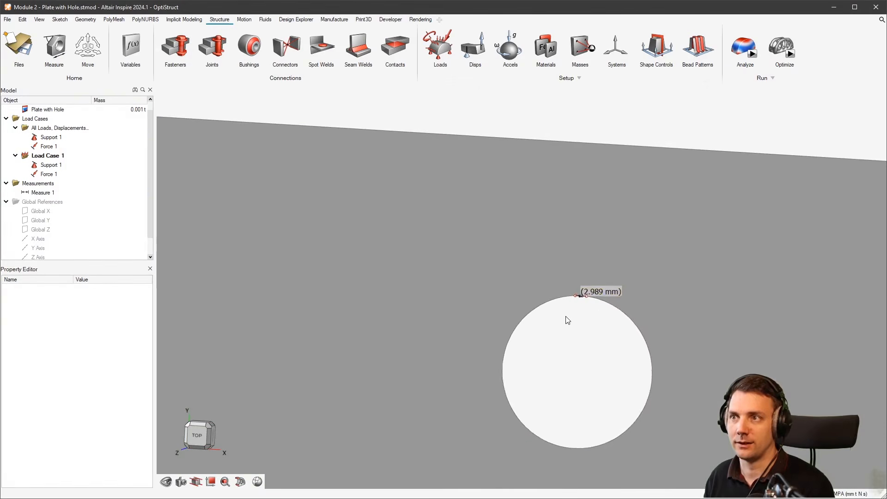
{"action": "left_click", "coordinate": [578, 304]}
{"action": "key", "text": "Delete"}
{"action": "scroll", "coordinate": [608, 307], "scroll_direction": "down", "scroll_amount": 5}
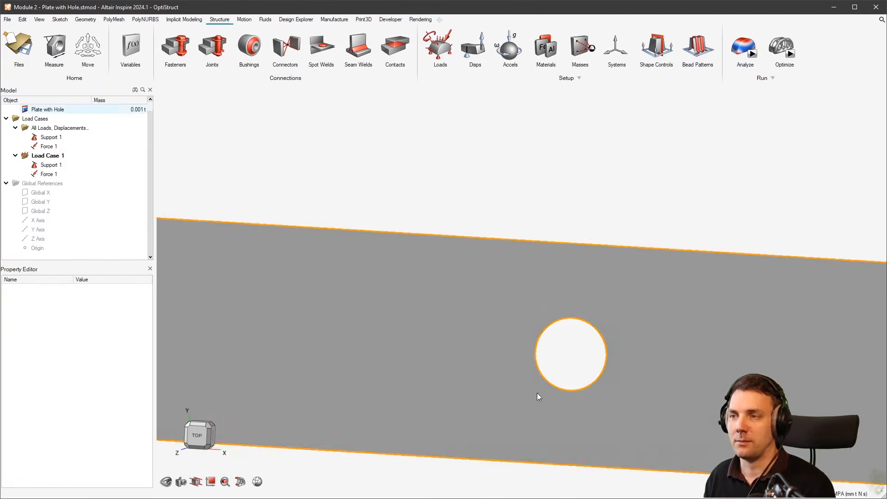
{"action": "left_click", "coordinate": [377, 254]}
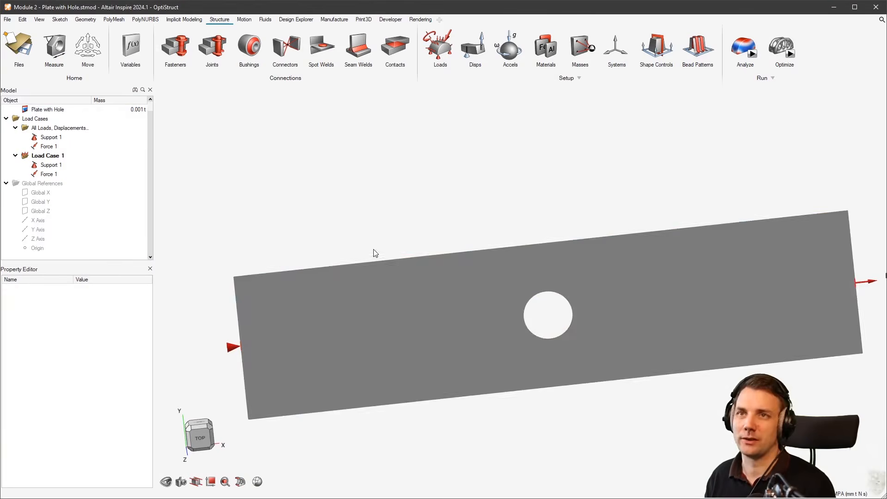
Reopen the analysis results and view the von Mises stress contour and mesh across the whole plate.
{"action": "left_click", "coordinate": [740, 46]}
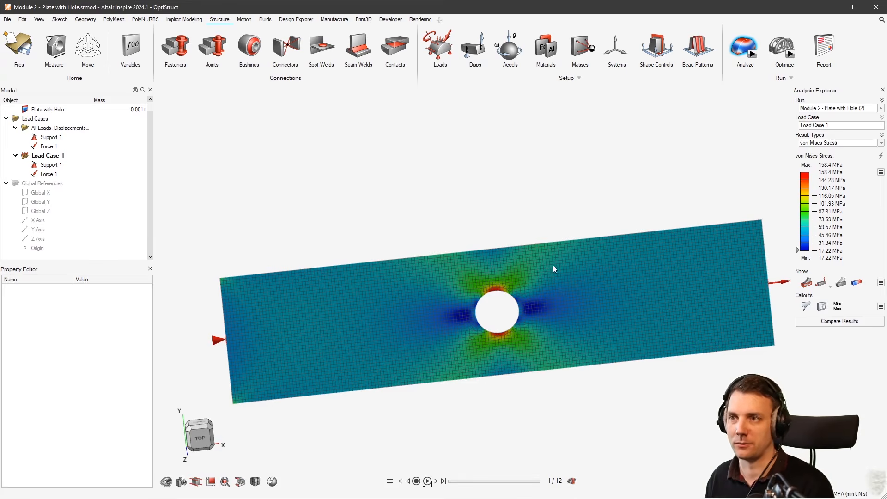
{"action": "right_click_drag", "start_coordinate": [553, 264], "coordinate": [568, 301]}
{"action": "middle_click_drag", "start_coordinate": [504, 232], "coordinate": [519, 209]}
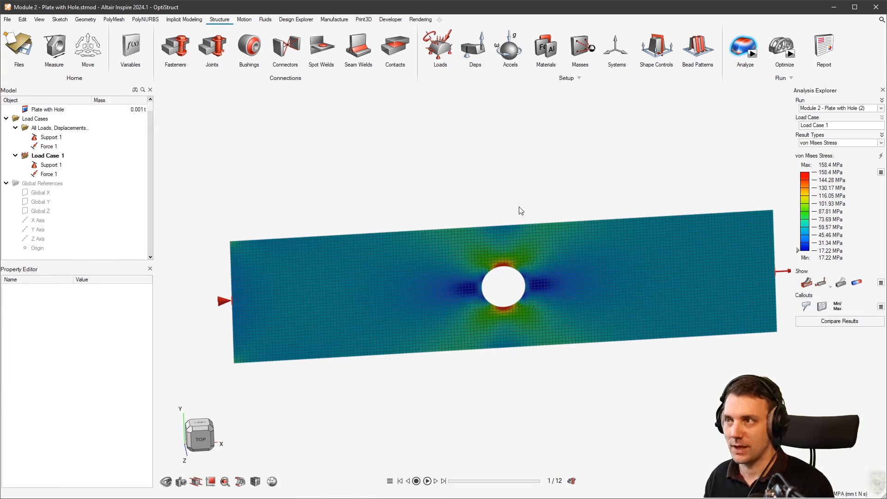
{"action": "right_click_drag", "start_coordinate": [502, 206], "coordinate": [506, 190]}
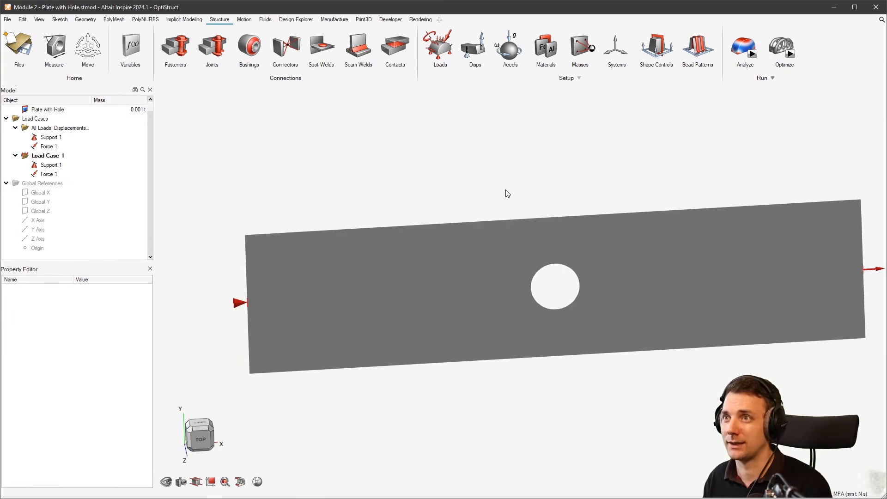
Select the plate to show its mesh properties and look up the mesh override instructions in the exercise PDF.
{"action": "scroll", "coordinate": [507, 194], "scroll_direction": "down", "scroll_amount": 2}
{"action": "left_click", "coordinate": [59, 119]}
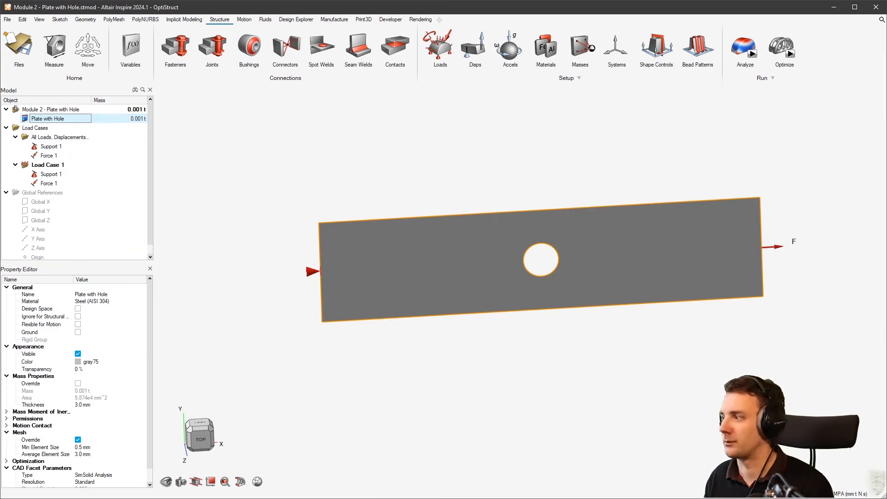
{"action": "key", "text": "alt+Tab"}
{"action": "scroll", "coordinate": [707, 276], "scroll_direction": "up", "scroll_amount": 20}
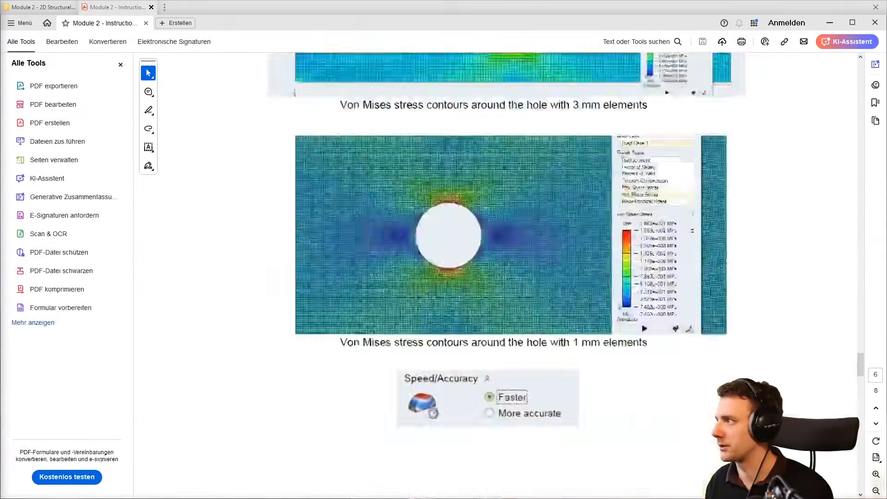
{"action": "scroll", "coordinate": [707, 276], "scroll_direction": "up", "scroll_amount": 15}
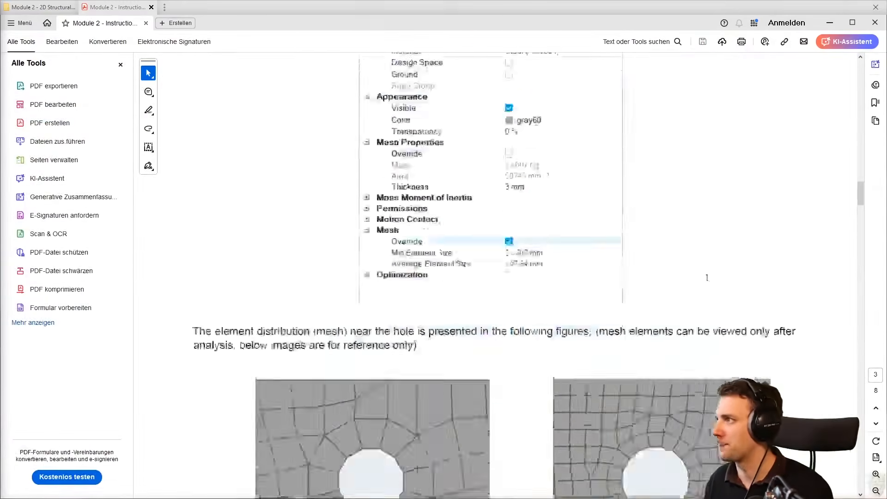
{"action": "scroll", "coordinate": [707, 281], "scroll_direction": "down", "scroll_amount": 6}
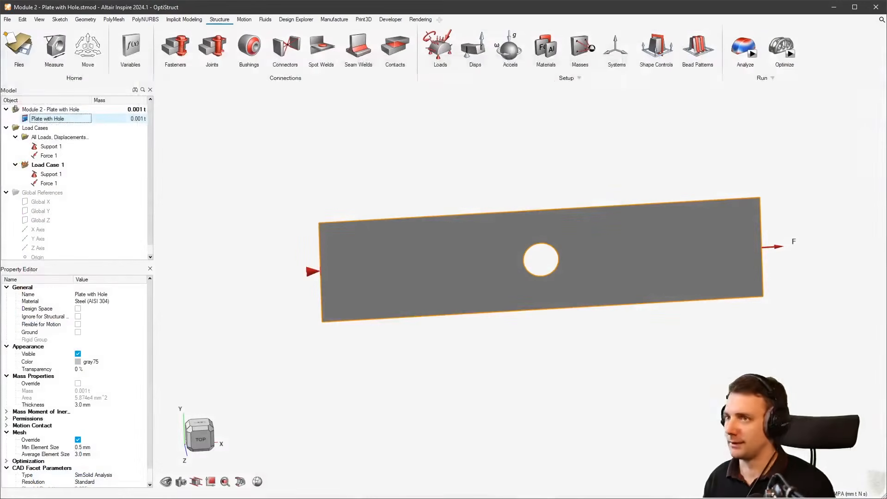
Override the plate's mesh with a minimum element size of 20 mm and an average of 120 mm, and run the analysis.
{"action": "scroll", "coordinate": [103, 346], "scroll_direction": "down", "scroll_amount": 1}
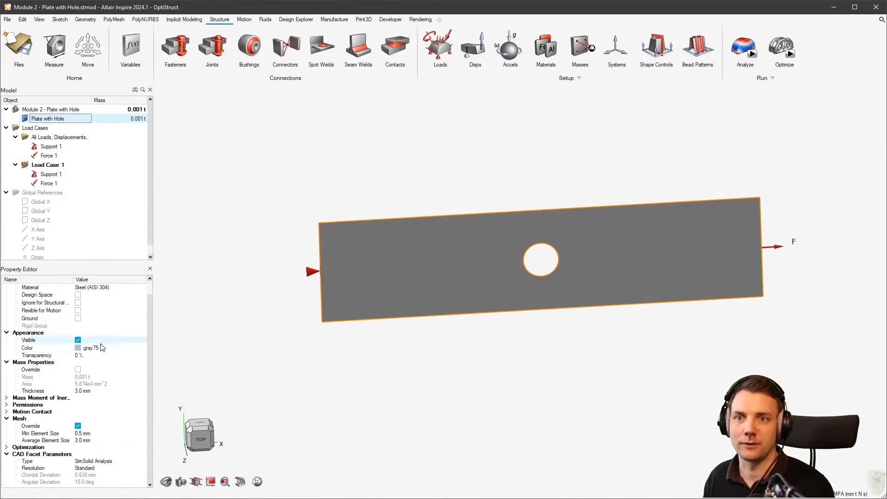
{"action": "left_click", "coordinate": [91, 434]}
{"action": "type", "text": "20"}
{"action": "key", "text": "Tab"}
{"action": "type", "text": "120"}
{"action": "key", "text": "Return"}
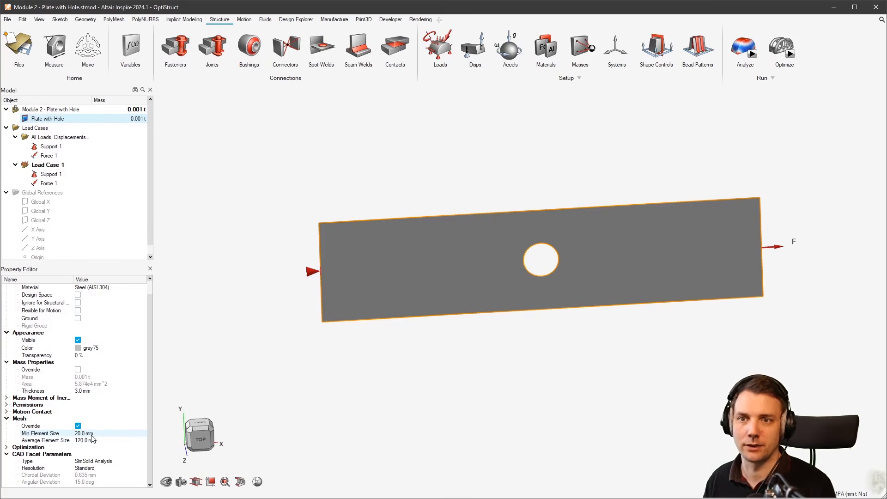
{"action": "left_click", "coordinate": [751, 51]}
{"action": "left_click", "coordinate": [827, 240]}
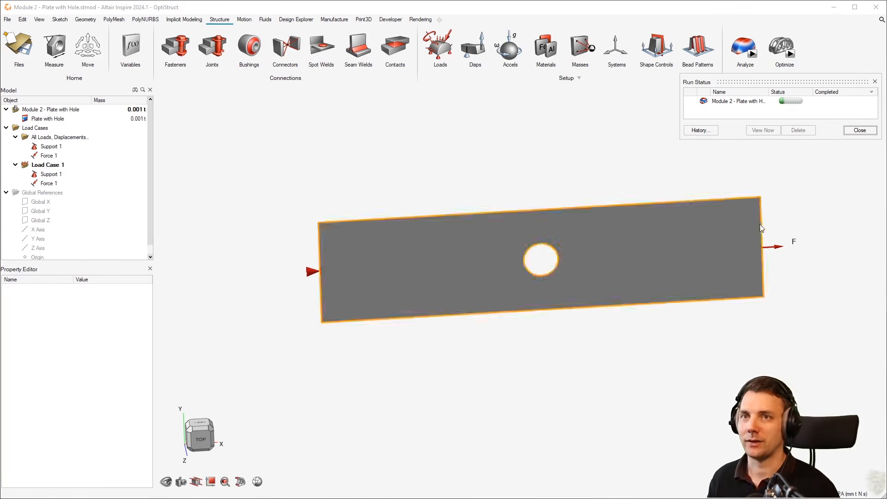
Measure the length of the plate's short edge at the support end and leave the Measure tool.
{"action": "left_click", "coordinate": [58, 57]}
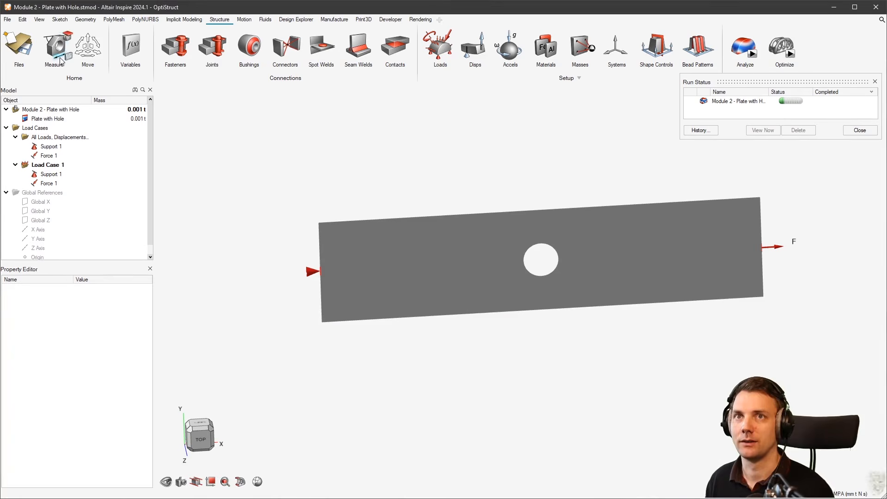
{"action": "left_click", "coordinate": [319, 224]}
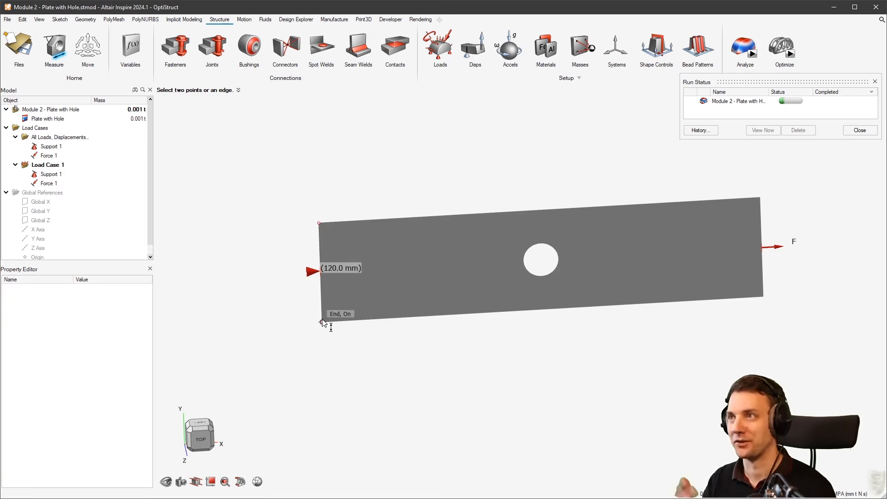
{"action": "right_click", "coordinate": [340, 360]}
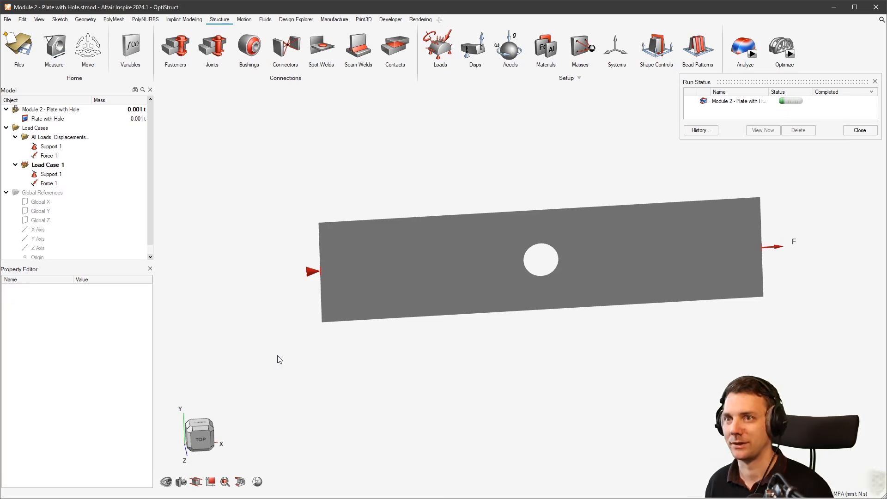
{"action": "left_click", "coordinate": [428, 287]}
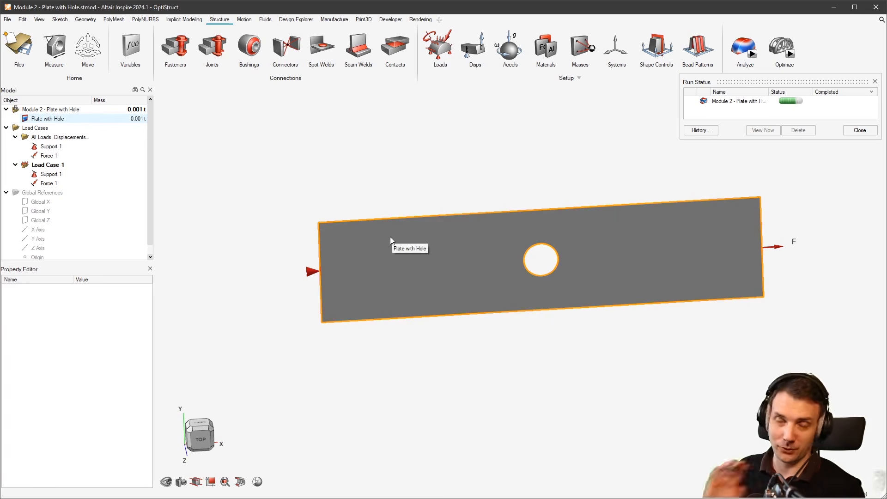
Open the results of the completed run and examine the von Mises stress contour and mesh across the plate.
{"action": "scroll", "coordinate": [571, 187], "scroll_direction": "down", "scroll_amount": 2}
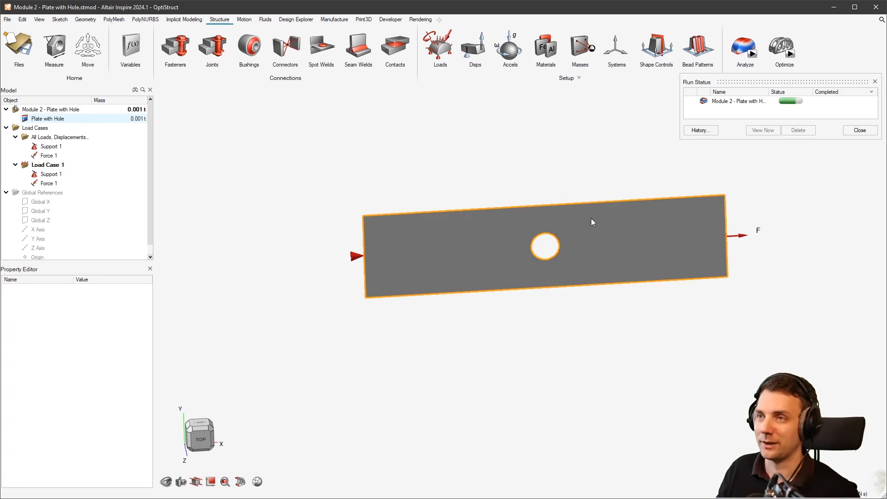
{"action": "right_click_drag", "start_coordinate": [594, 216], "coordinate": [565, 204]}
{"action": "scroll", "coordinate": [566, 204], "scroll_direction": "up", "scroll_amount": 3}
{"action": "mouse_move", "coordinate": [572, 215]}
{"action": "middle_mouse_down"}
{"action": "mouse_move", "coordinate": [611, 213]}
{"action": "mouse_move", "coordinate": [588, 213]}
{"action": "mouse_move", "coordinate": [606, 198]}
{"action": "middle_mouse_up"}
{"action": "right_click_drag", "start_coordinate": [589, 212], "coordinate": [568, 283]}
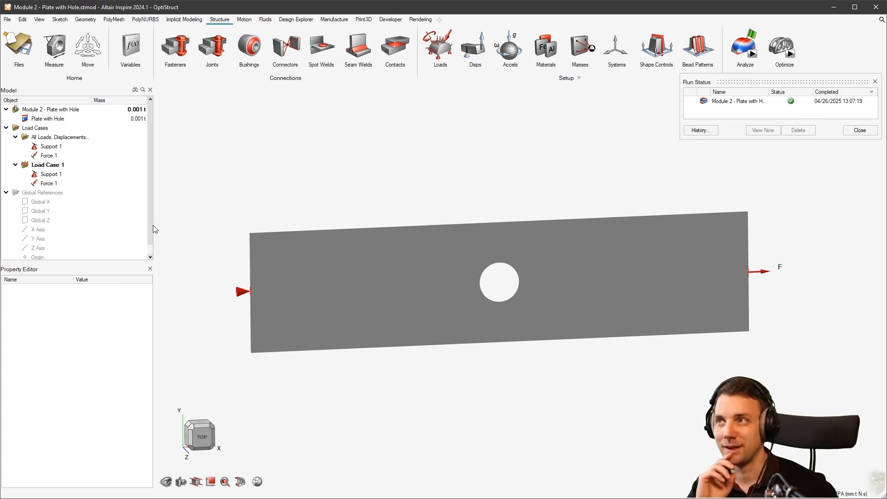
{"action": "double_click", "coordinate": [686, 103]}
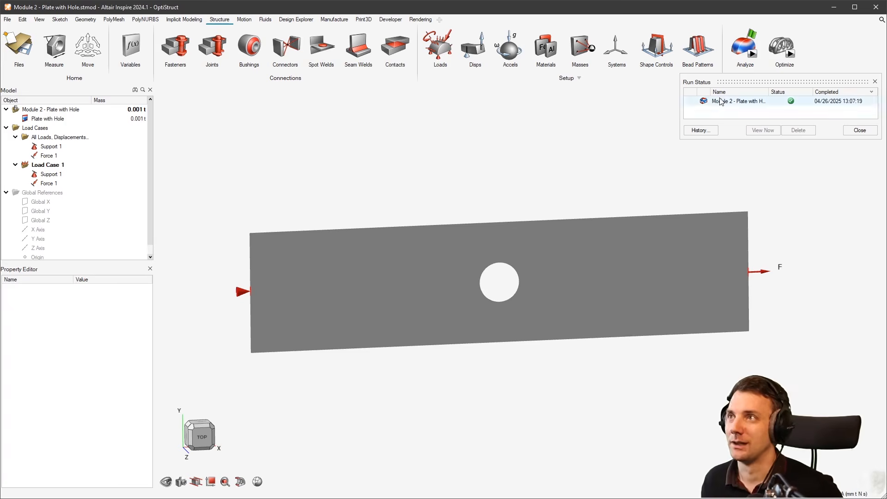
{"action": "right_click_drag", "start_coordinate": [409, 266], "coordinate": [550, 289]}
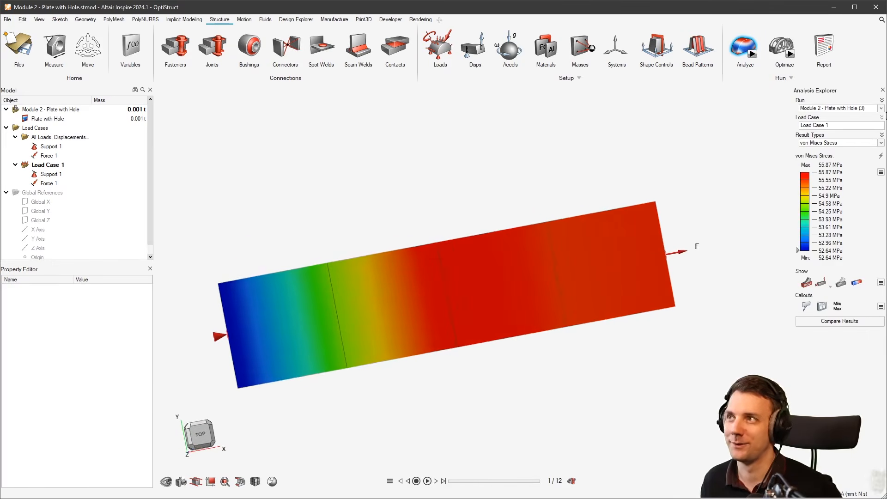
{"action": "right_click_drag", "start_coordinate": [569, 225], "coordinate": [527, 261]}
{"action": "scroll", "coordinate": [488, 275], "scroll_direction": "up", "scroll_amount": 4}
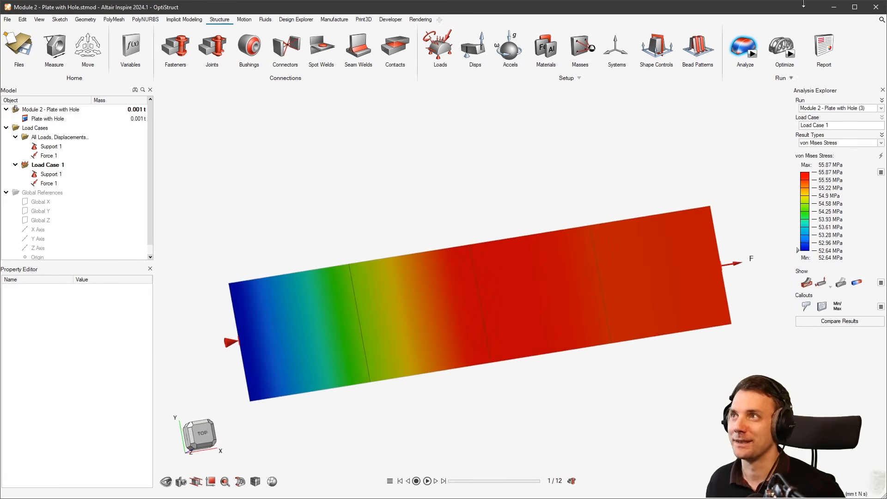
Leave the analysis results and start a new sketch on the plate's face.
{"action": "left_click", "coordinate": [743, 46]}
{"action": "middle_click_drag", "start_coordinate": [693, 146], "coordinate": [700, 179]}
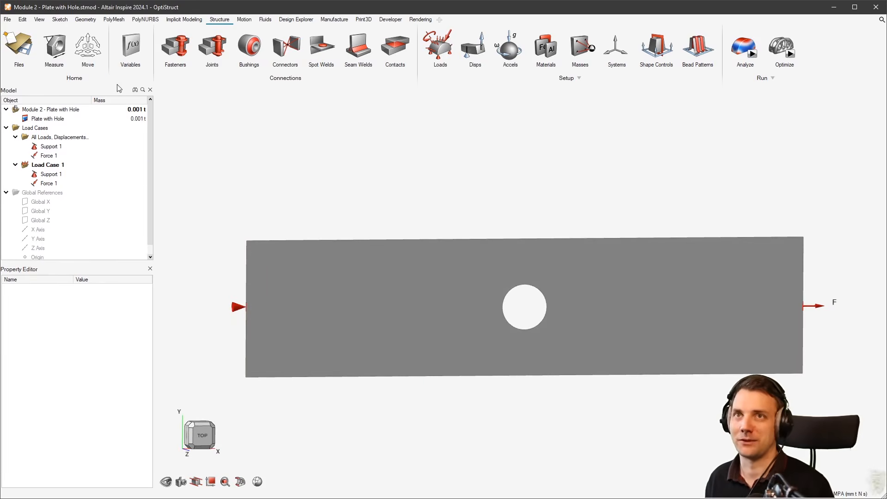
{"action": "left_click", "coordinate": [59, 19]}
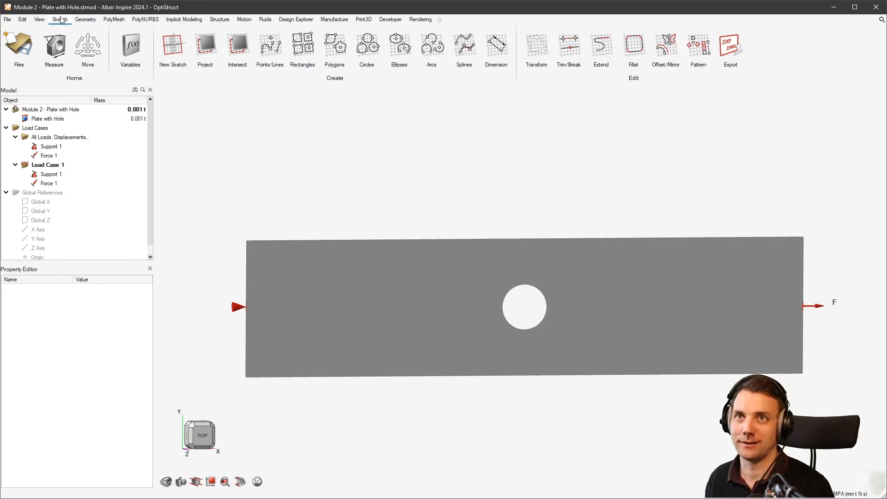
{"action": "left_click", "coordinate": [172, 45]}
{"action": "left_click", "coordinate": [425, 297]}
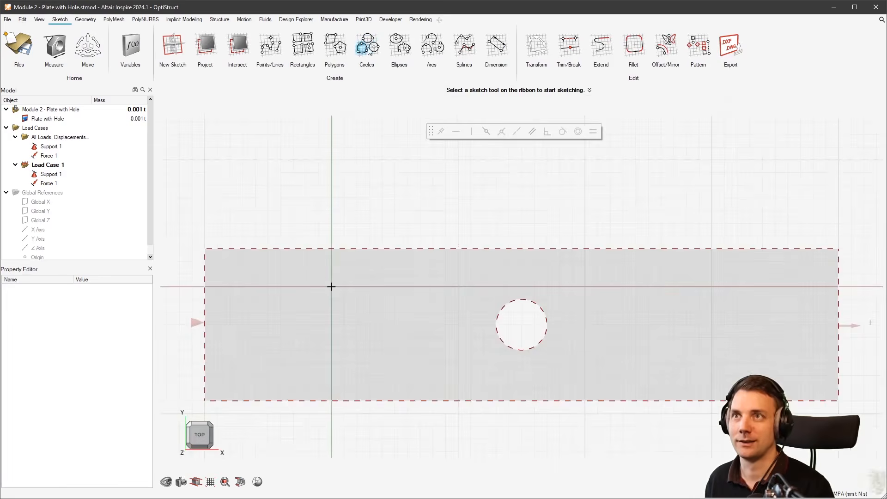
Sketch a 60 mm diameter circle concentric with the plate's hole and finish the sketch.
{"action": "left_click", "coordinate": [368, 49]}
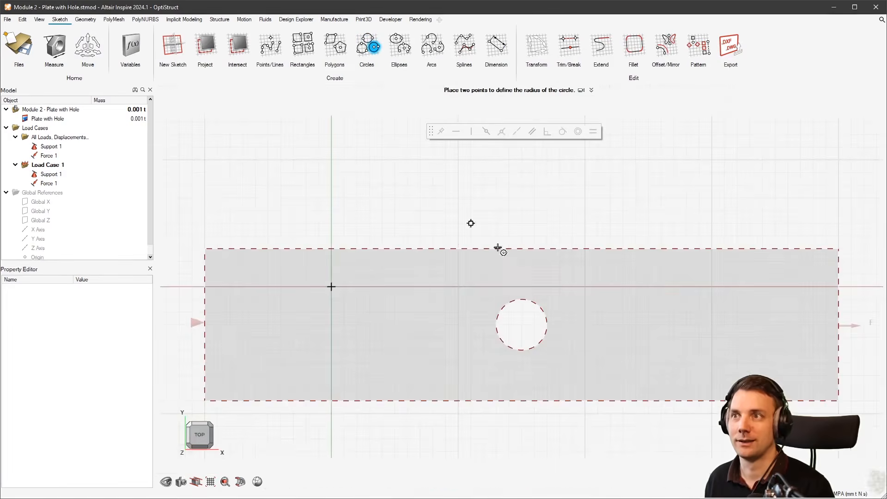
{"action": "scroll", "coordinate": [537, 351], "scroll_direction": "up", "scroll_amount": 3}
{"action": "left_click", "coordinate": [526, 363]}
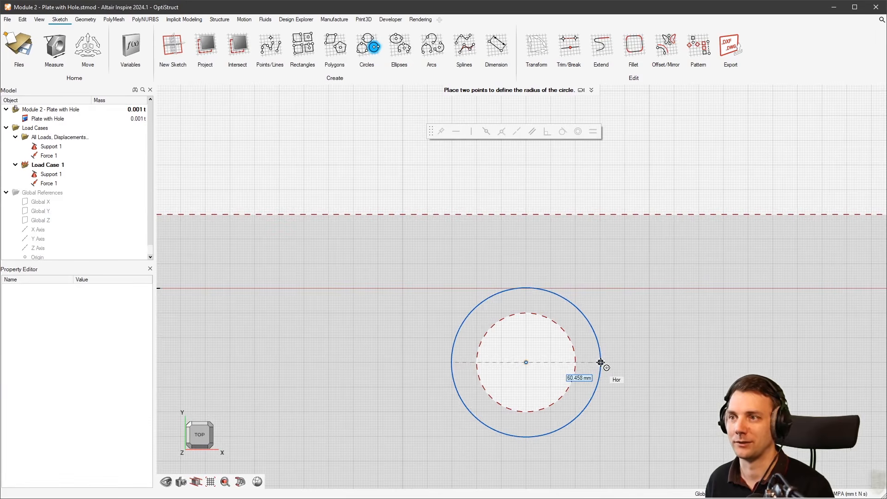
{"action": "left_click", "coordinate": [600, 363]}
{"action": "type", "text": "60"}
{"action": "key", "text": "Return"}
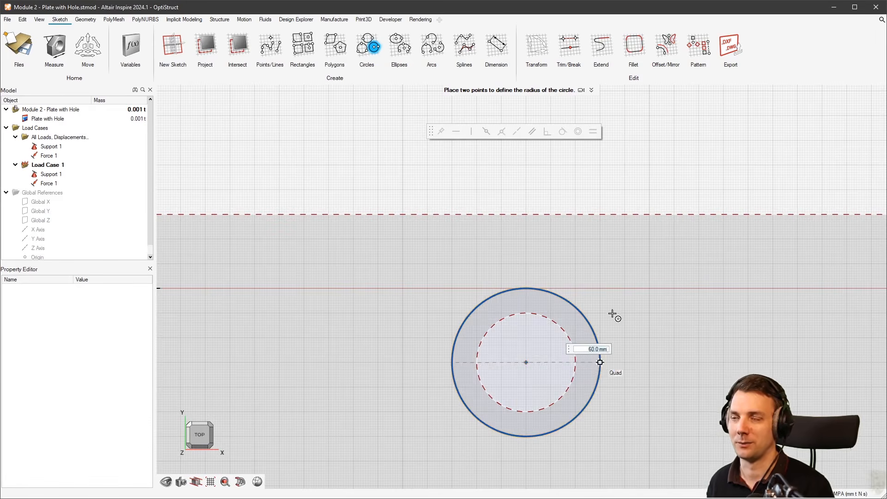
{"action": "right_click", "coordinate": [650, 288]}
{"action": "scroll", "coordinate": [593, 286], "scroll_direction": "down", "scroll_amount": 3}
{"action": "middle_click_drag", "start_coordinate": [622, 352], "coordinate": [597, 338]}
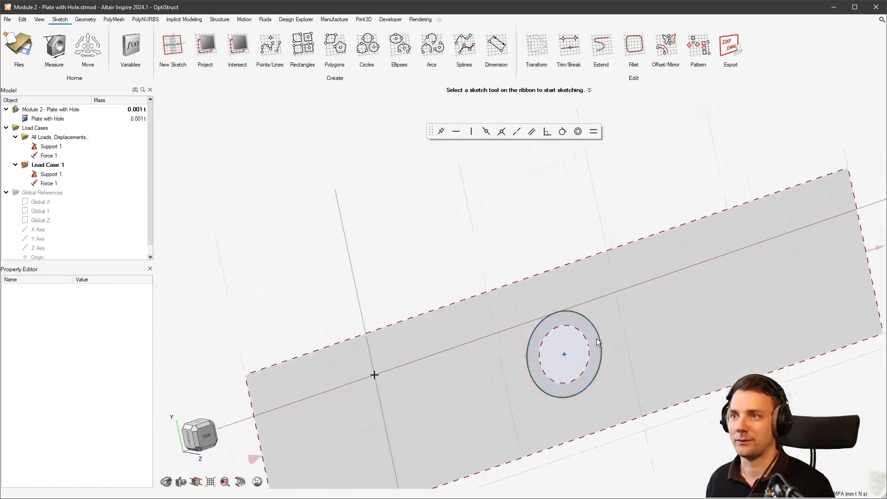
{"action": "scroll", "coordinate": [598, 338], "scroll_direction": "down", "scroll_amount": 1}
{"action": "right_click_drag", "start_coordinate": [598, 338], "coordinate": [570, 289]}
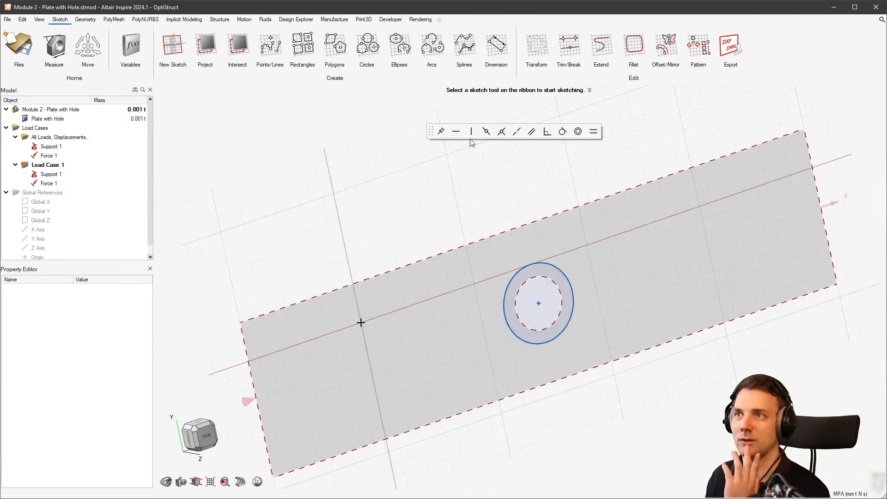
{"action": "right_click", "coordinate": [429, 158]}
{"action": "middle_click_drag", "start_coordinate": [497, 216], "coordinate": [520, 267]}
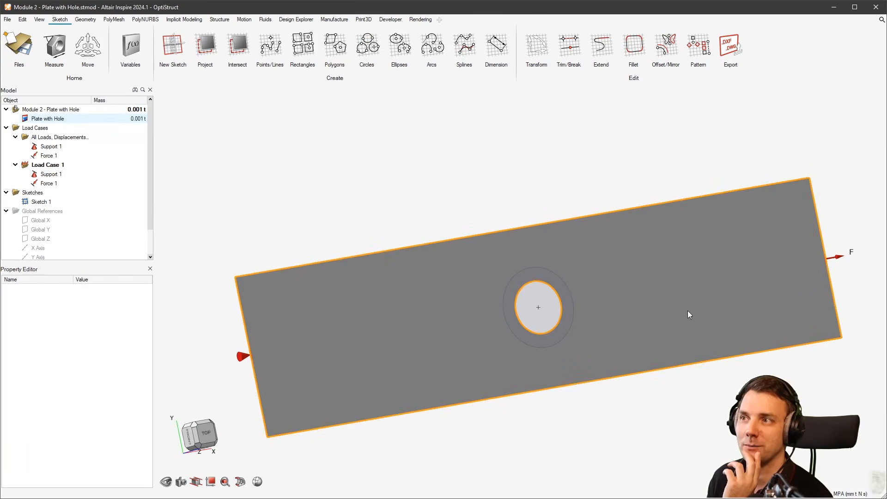
Set up a Trim with the plate as target and the sketched circle as tool.
{"action": "left_click", "coordinate": [86, 22]}
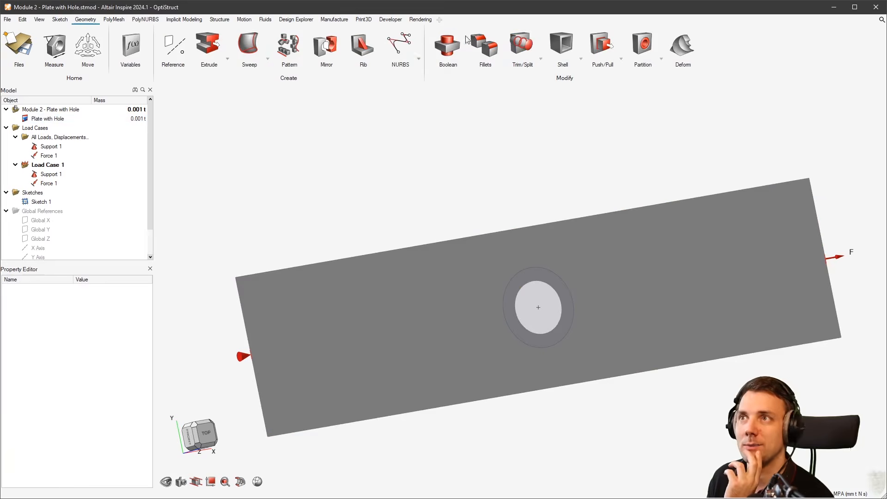
{"action": "left_click", "coordinate": [523, 44]}
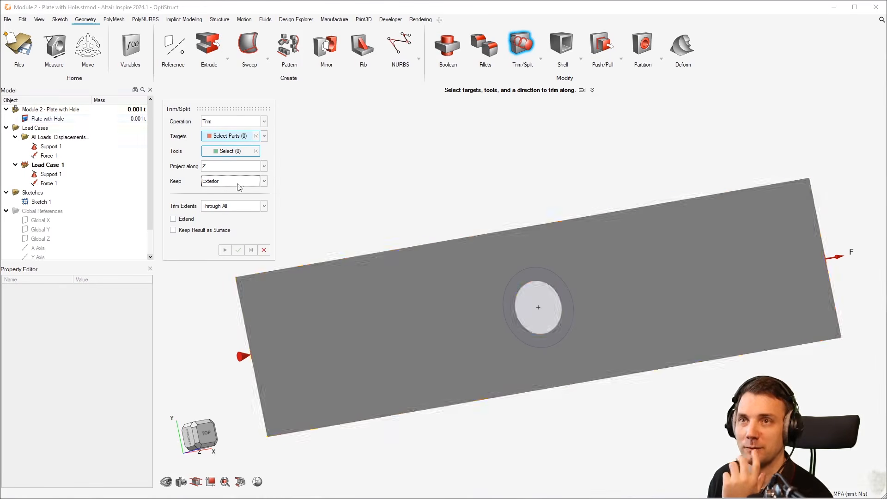
{"action": "left_click", "coordinate": [443, 319]}
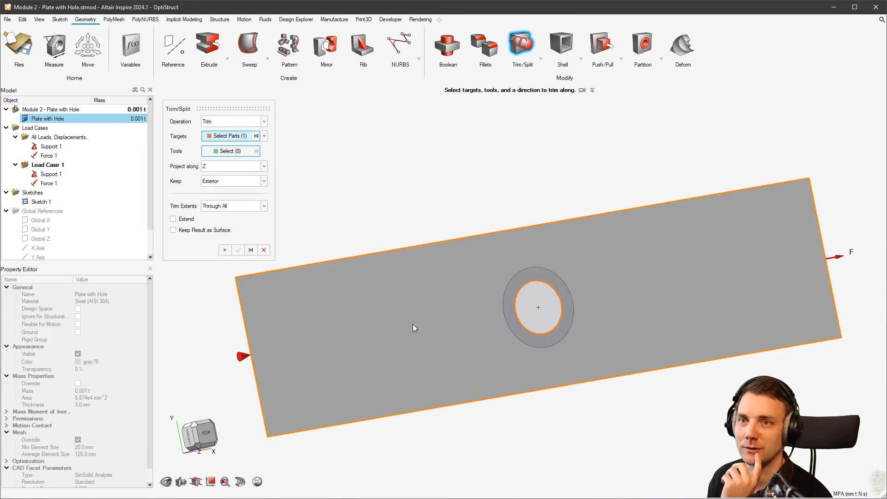
{"action": "left_click", "coordinate": [215, 151]}
{"action": "scroll", "coordinate": [604, 290], "scroll_direction": "up", "scroll_amount": 1}
{"action": "scroll", "coordinate": [605, 290], "scroll_direction": "up", "scroll_amount": 1}
{"action": "left_click", "coordinate": [566, 297]}
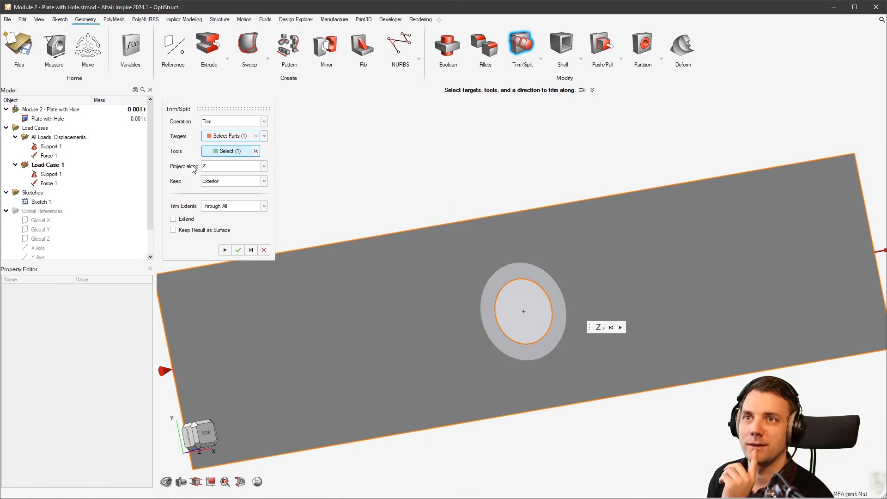
Set the trim to keep both the interior and exterior portions of the plate, and apply it.
{"action": "right_click_drag", "start_coordinate": [419, 328], "coordinate": [470, 332]}
{"action": "middle_click_drag", "start_coordinate": [470, 331], "coordinate": [495, 316]}
{"action": "scroll", "coordinate": [494, 316], "scroll_direction": "down", "scroll_amount": 2}
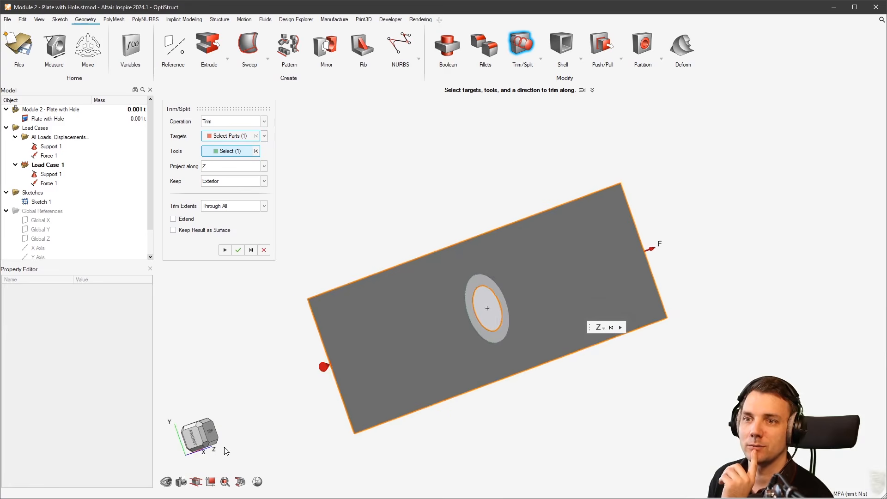
{"action": "middle_click_drag", "start_coordinate": [475, 361], "coordinate": [574, 350]}
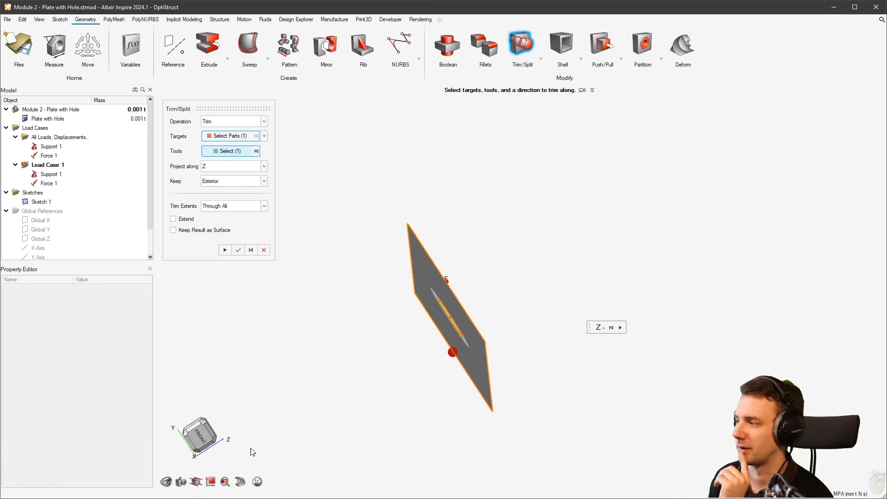
{"action": "middle_click_drag", "start_coordinate": [489, 387], "coordinate": [334, 390]}
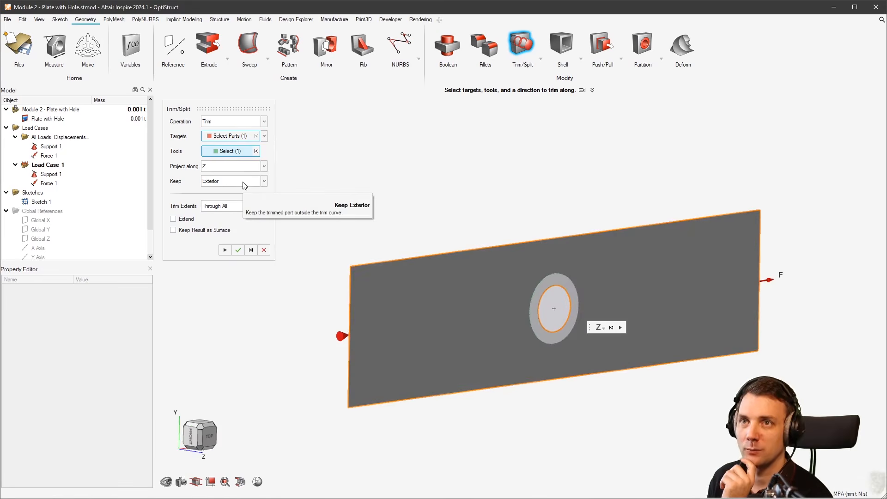
{"action": "scroll", "coordinate": [550, 306], "scroll_direction": "up", "scroll_amount": 5}
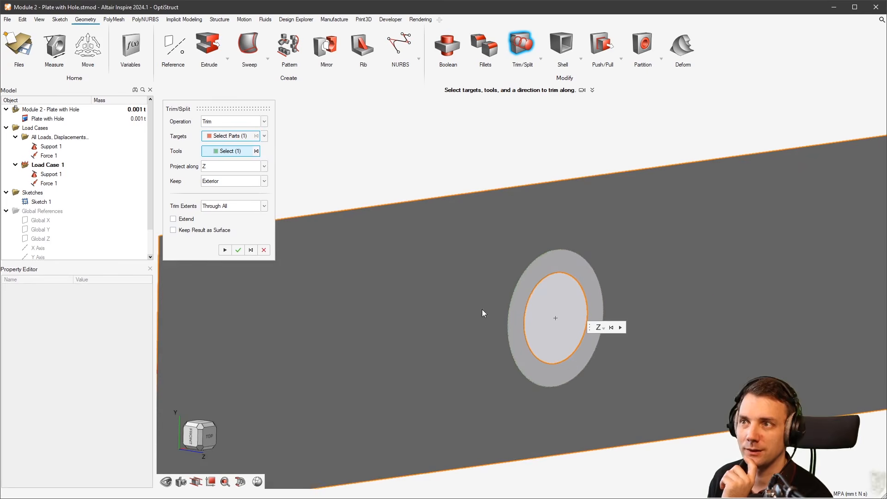
{"action": "left_click", "coordinate": [249, 181]}
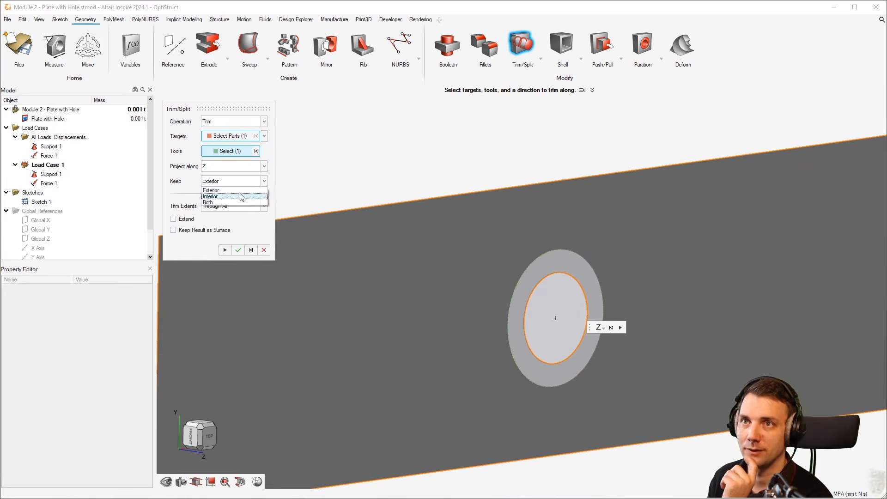
{"action": "left_click", "coordinate": [232, 197]}
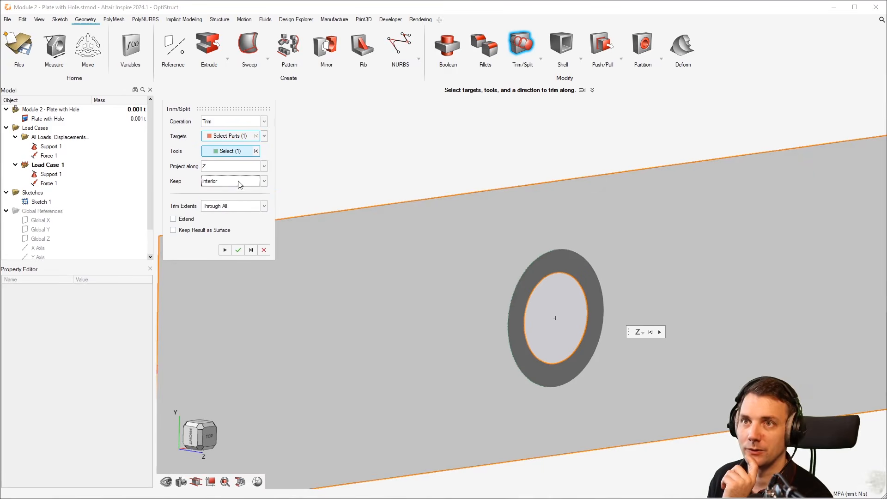
{"action": "left_click", "coordinate": [240, 184]}
{"action": "left_click", "coordinate": [230, 203]}
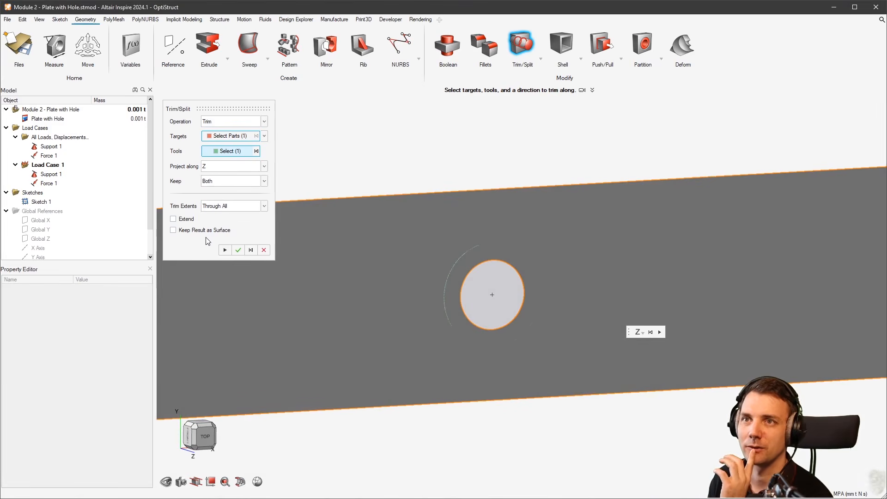
{"action": "left_click", "coordinate": [239, 251]}
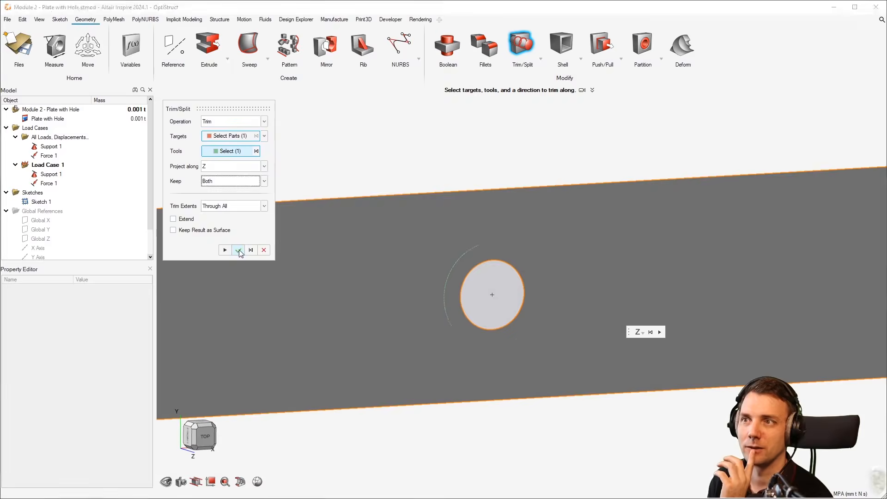
Hide and show again the plate and the part split off around the hole, and hide the circle sketch.
{"action": "left_click", "coordinate": [25, 118]}
{"action": "left_click", "coordinate": [25, 128]}
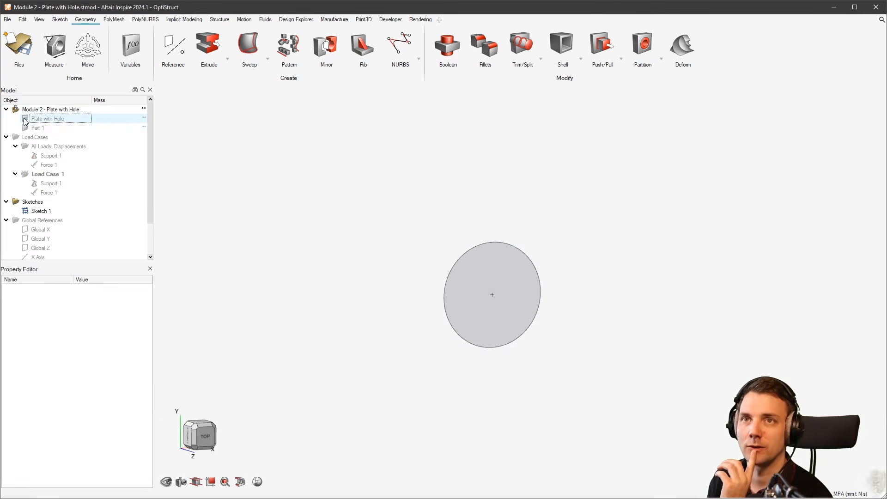
{"action": "left_click", "coordinate": [25, 118]}
{"action": "left_click", "coordinate": [24, 128]}
{"action": "left_click", "coordinate": [25, 211]}
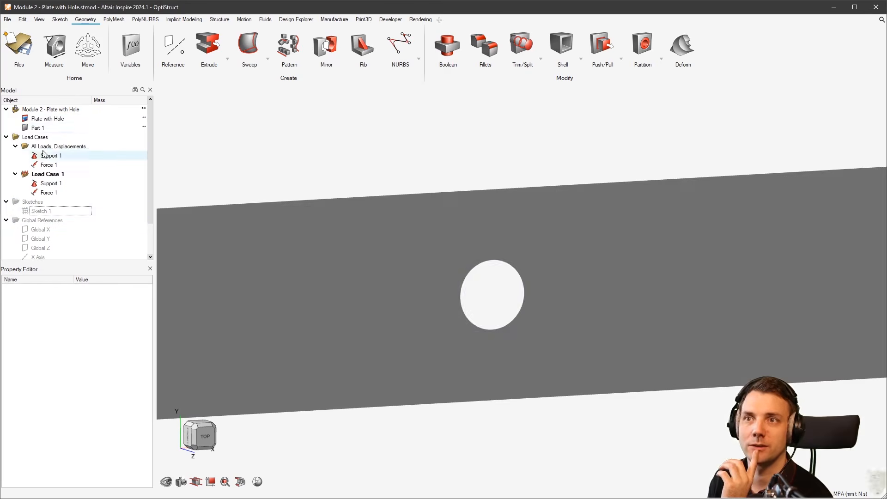
Toggle the visibility of the ring part around the hole to check the split, leaving it shown.
{"action": "left_click", "coordinate": [26, 129]}
{"action": "left_click", "coordinate": [26, 128]}
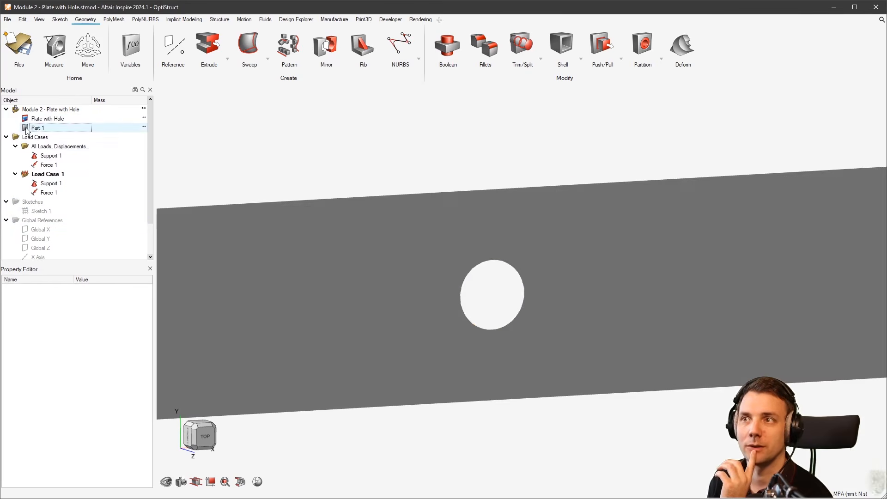
{"action": "left_click", "coordinate": [25, 110]}
{"action": "left_click", "coordinate": [26, 129]}
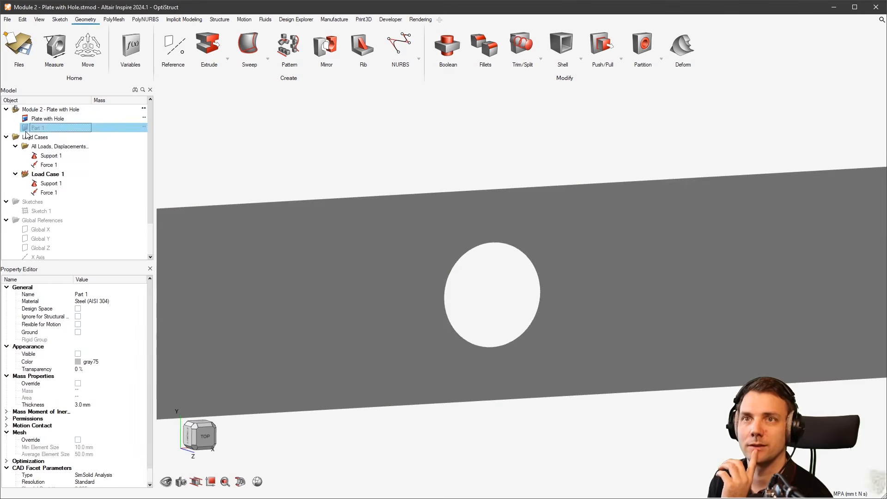
{"action": "left_click", "coordinate": [27, 129]}
{"action": "left_click", "coordinate": [595, 135]}
{"action": "scroll", "coordinate": [594, 135], "scroll_direction": "down", "scroll_amount": 3}
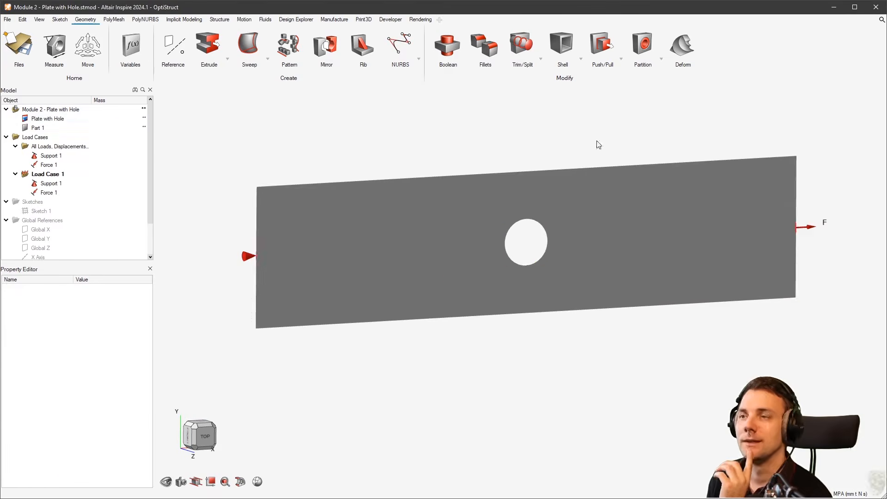
{"action": "left_click", "coordinate": [492, 288]}
{"action": "left_click", "coordinate": [78, 441]}
{"action": "left_click", "coordinate": [77, 440]}
{"action": "left_click", "coordinate": [351, 420]}
Override the mesh of the ring part around the hole with a 0.2 mm minimum and 1 mm average element size.
{"action": "left_click", "coordinate": [524, 271]}
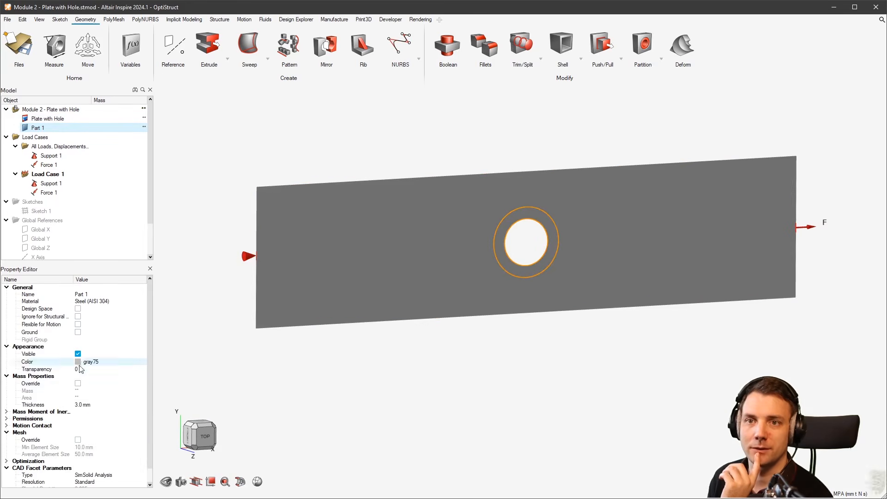
{"action": "left_click", "coordinate": [78, 440]}
{"action": "left_click", "coordinate": [99, 447]}
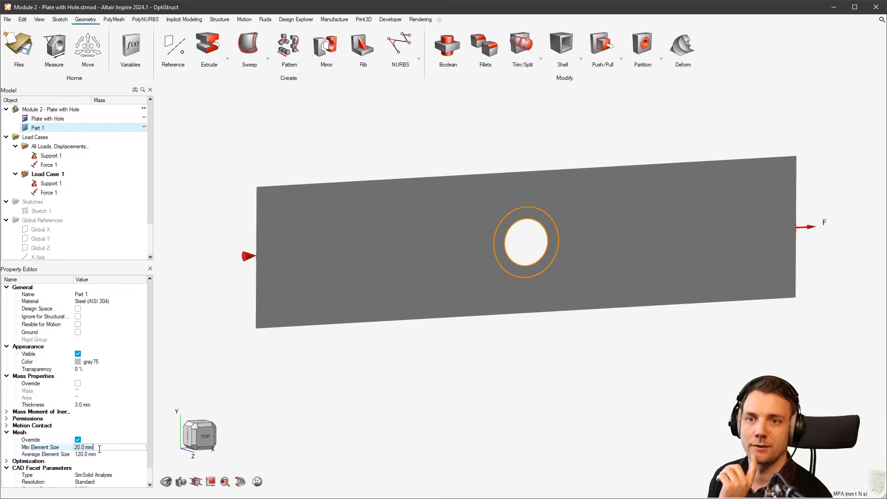
{"action": "key", "text": "ctrl+a"}
{"action": "type", "text": "0.2"}
{"action": "left_click", "coordinate": [100, 453]}
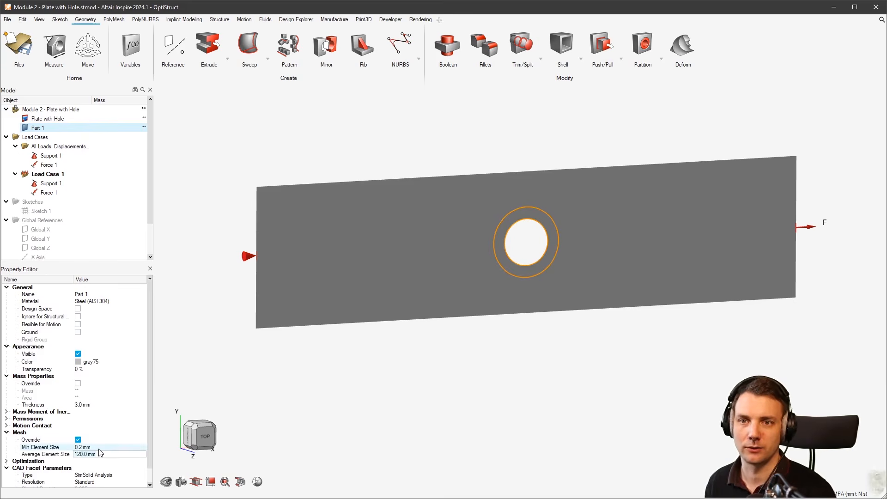
{"action": "key", "text": "ctrl+a"}
{"action": "type", "text": "1"}
{"action": "key", "text": "Return"}
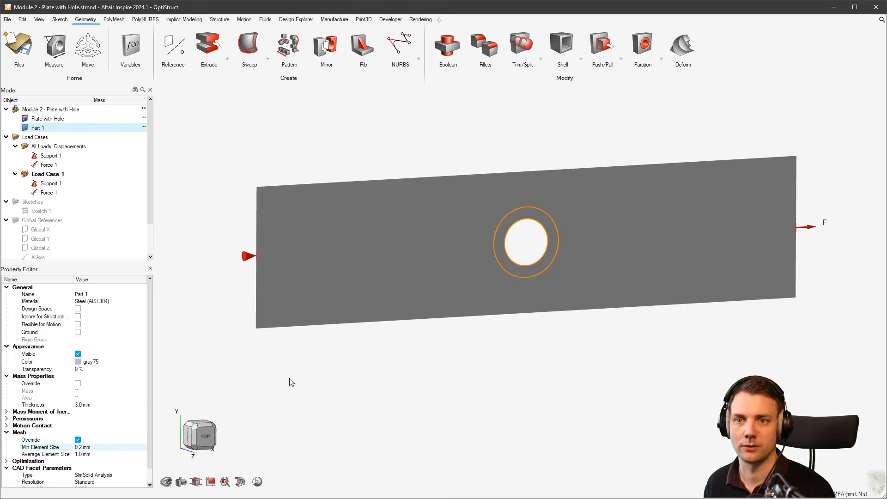
Override the mesh of the outer plate with a 1 mm minimum and 15 mm average element size.
{"action": "left_click", "coordinate": [396, 389]}
{"action": "left_click", "coordinate": [409, 290]}
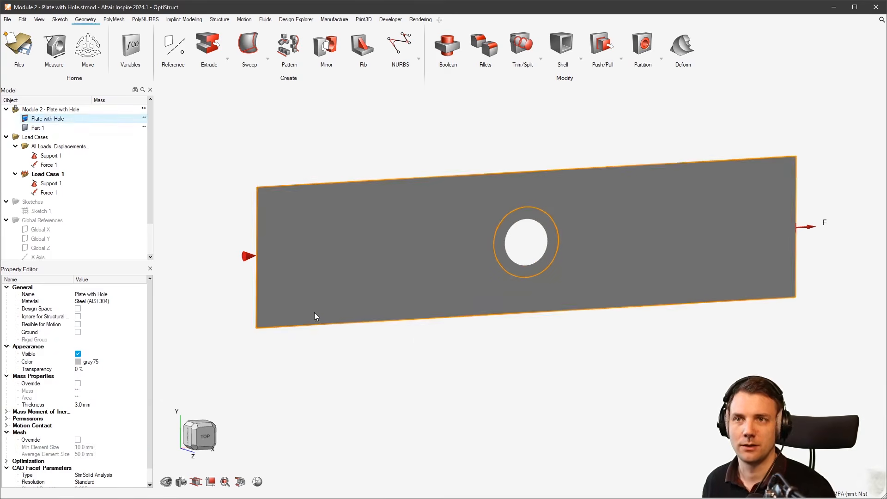
{"action": "left_click", "coordinate": [511, 377]}
{"action": "left_click", "coordinate": [414, 296]}
{"action": "left_click", "coordinate": [77, 425]}
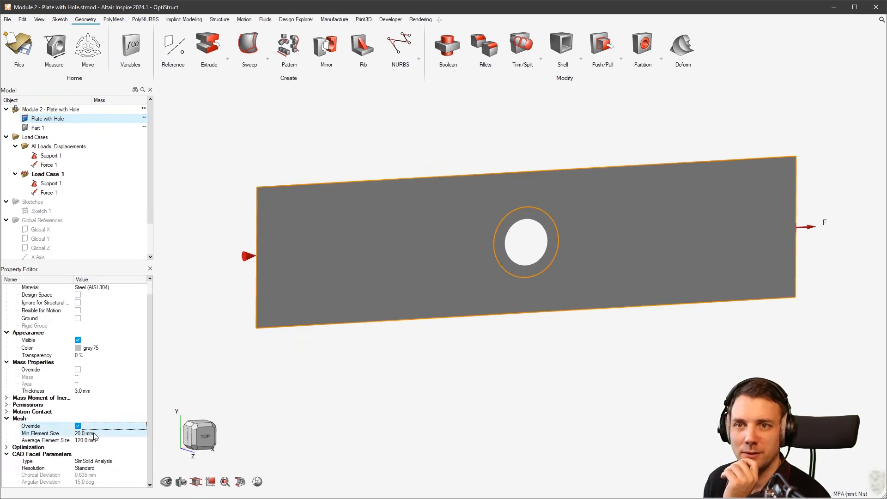
{"action": "left_click", "coordinate": [99, 433]}
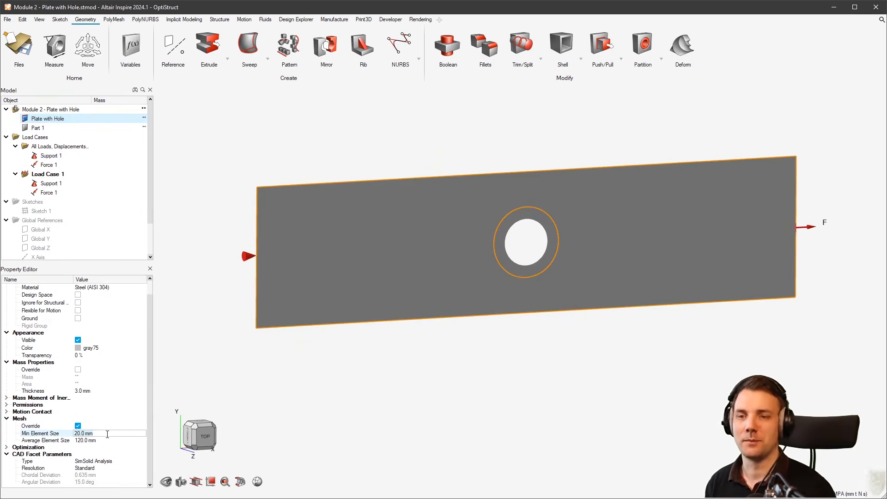
{"action": "key", "text": "Tab"}
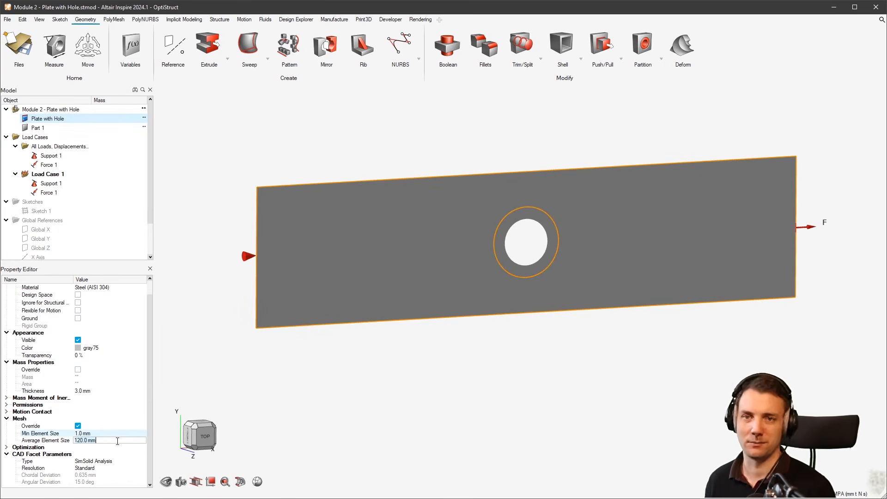
{"action": "type", "text": "15"}
{"action": "key", "text": "Return"}
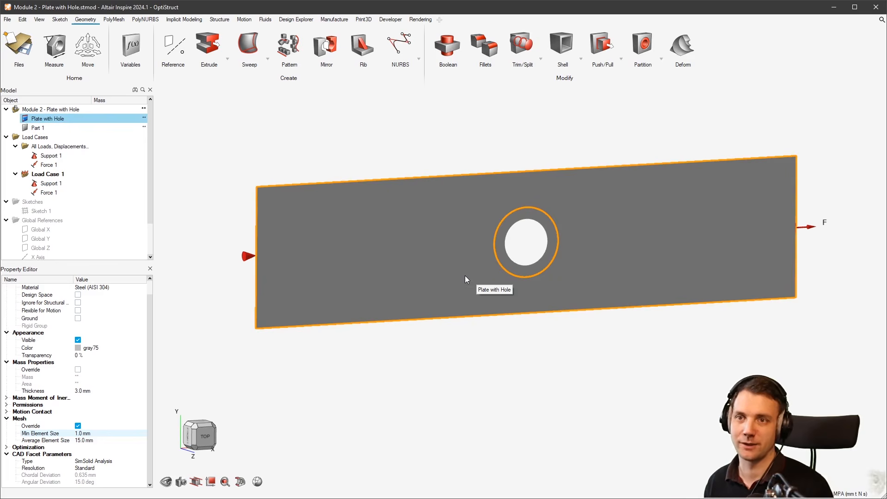
Examine the boundary between the ring part and the surrounding plate, and deselect the plate.
{"action": "scroll", "coordinate": [530, 338], "scroll_direction": "down", "scroll_amount": 1}
{"action": "right_click_drag", "start_coordinate": [530, 356], "coordinate": [532, 396]}
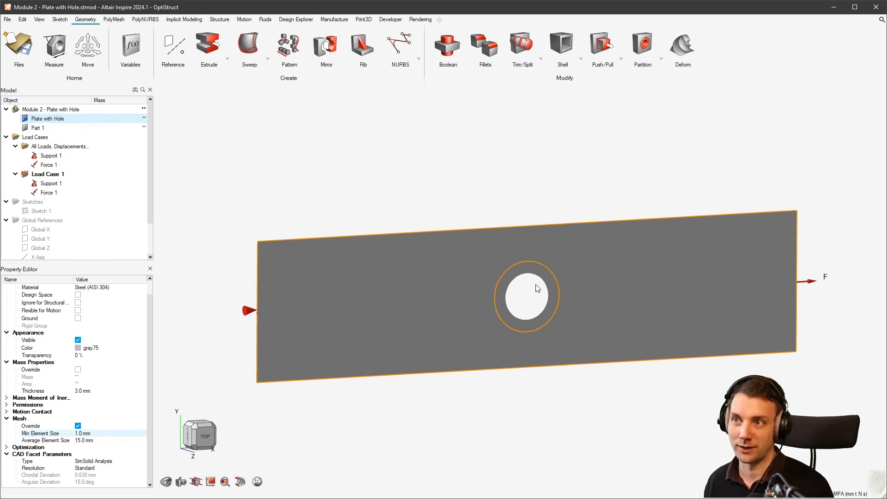
{"action": "scroll", "coordinate": [532, 301], "scroll_direction": "up", "scroll_amount": 2}
{"action": "scroll", "coordinate": [541, 262], "scroll_direction": "up", "scroll_amount": 5}
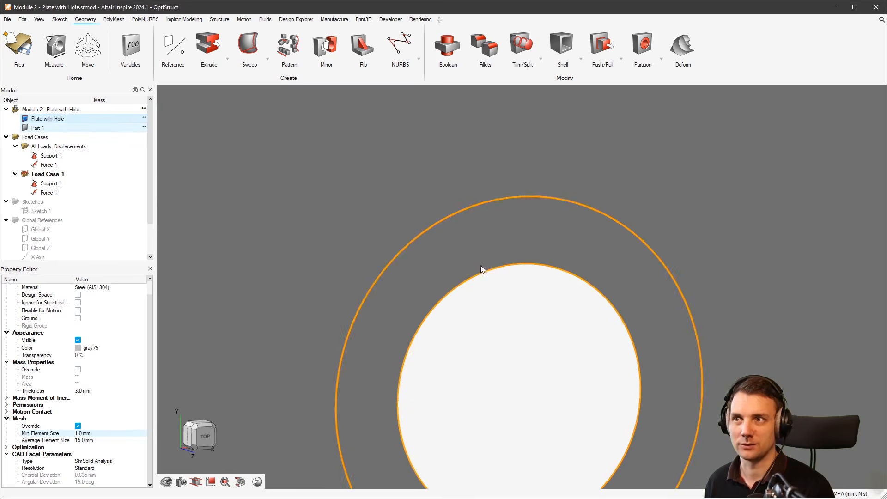
{"action": "scroll", "coordinate": [516, 292], "scroll_direction": "down", "scroll_amount": 2}
{"action": "scroll", "coordinate": [517, 297], "scroll_direction": "down", "scroll_amount": 3}
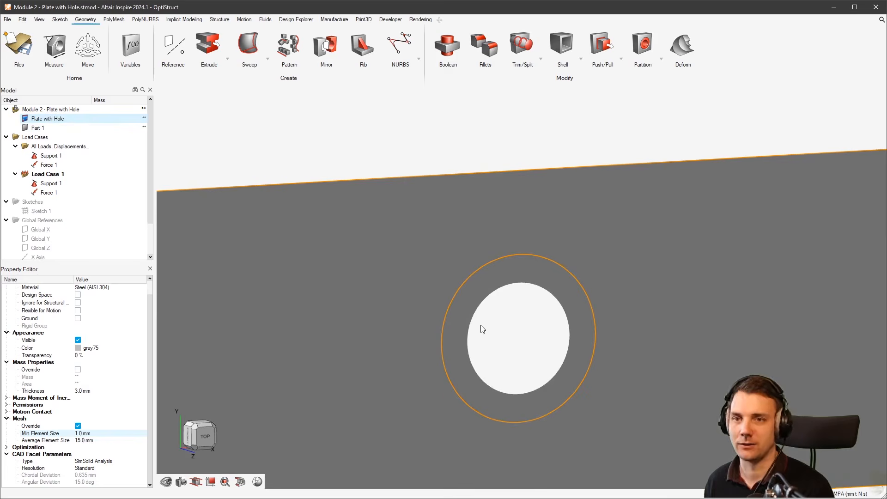
{"action": "left_click", "coordinate": [663, 106]}
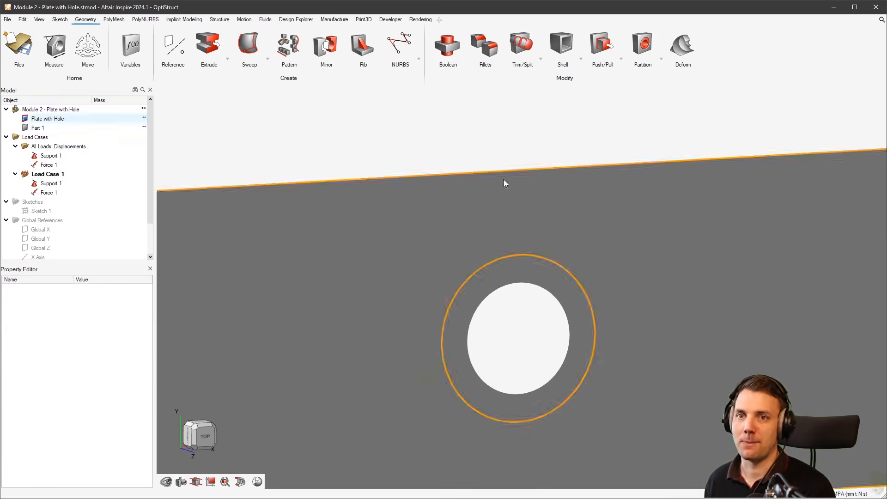
{"action": "scroll", "coordinate": [445, 125], "scroll_direction": "down", "scroll_amount": 3}
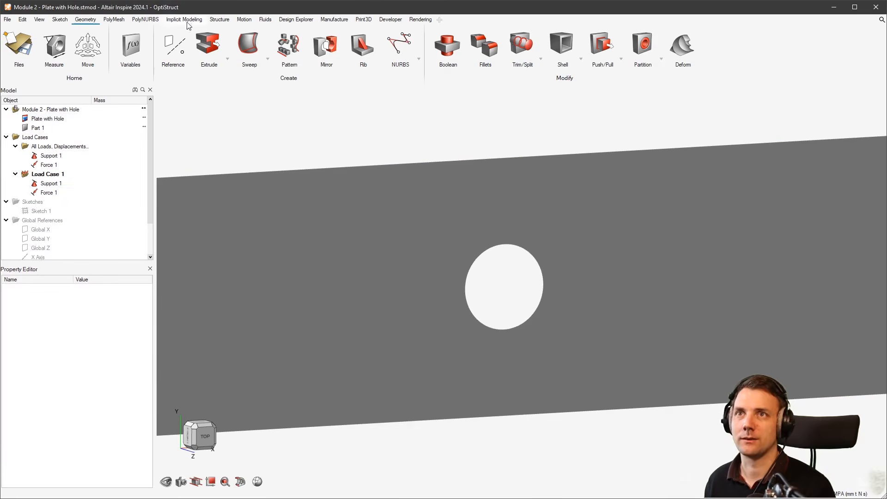
Run the OptiStruct analysis of the two-part plate and open the finished run's results.
{"action": "left_click", "coordinate": [220, 20]}
{"action": "left_click", "coordinate": [745, 47]}
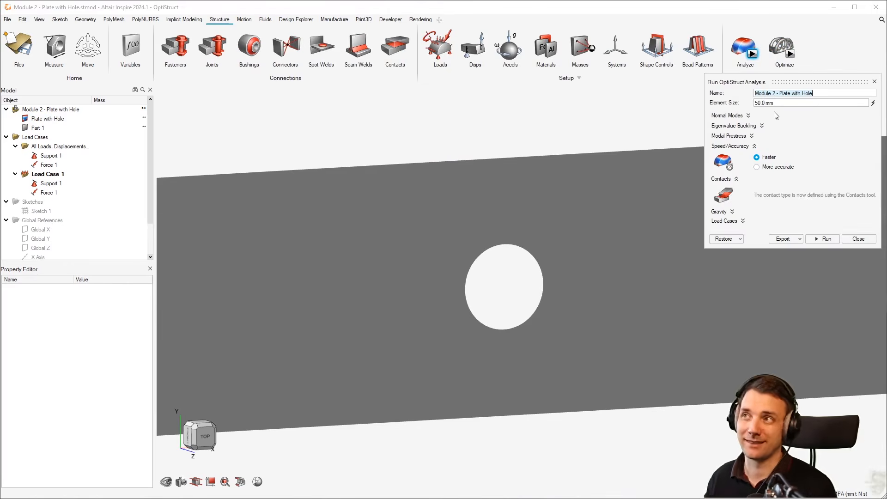
{"action": "left_click", "coordinate": [823, 239]}
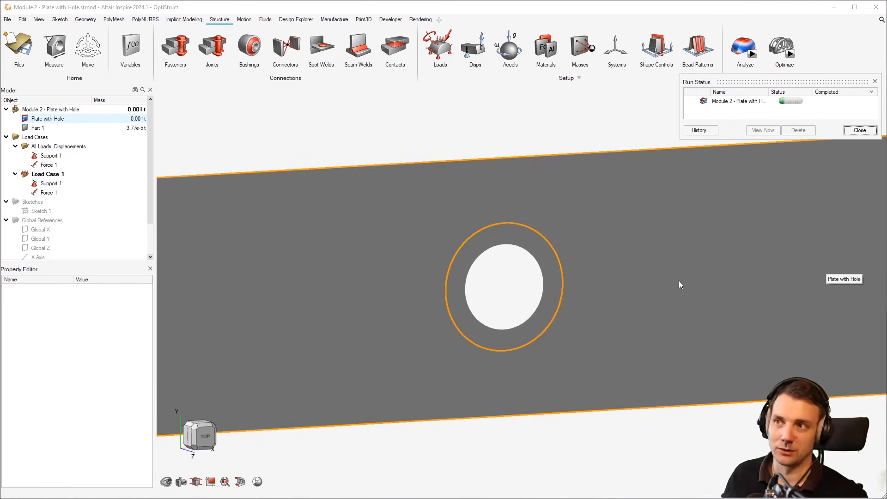
{"action": "scroll", "coordinate": [648, 267], "scroll_direction": "down", "scroll_amount": 2}
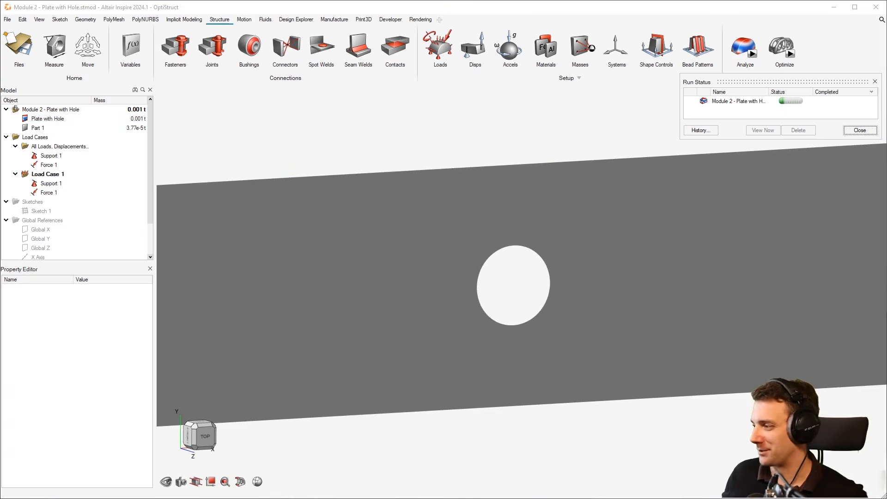
{"action": "double_click", "coordinate": [724, 102]}
Examine the mesh transition and von Mises stress distribution around the hole and across the whole plate.
{"action": "scroll", "coordinate": [529, 257], "scroll_direction": "up", "scroll_amount": 8}
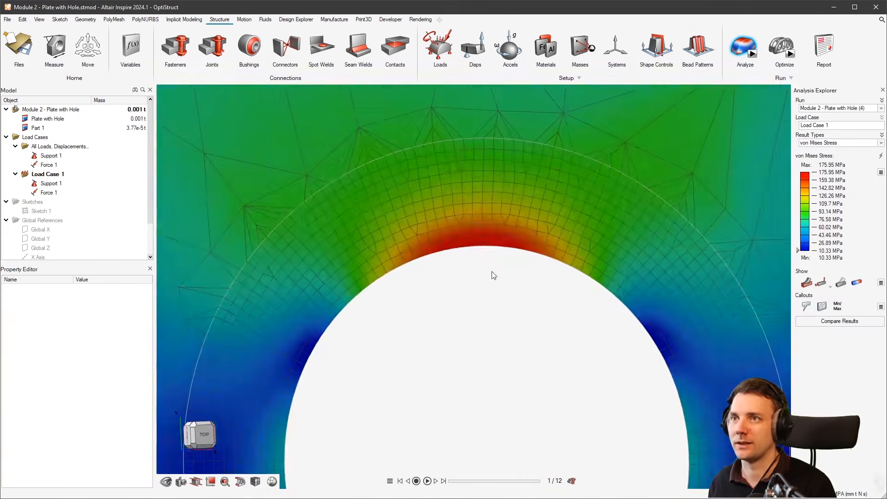
{"action": "scroll", "coordinate": [494, 275], "scroll_direction": "up", "scroll_amount": 2}
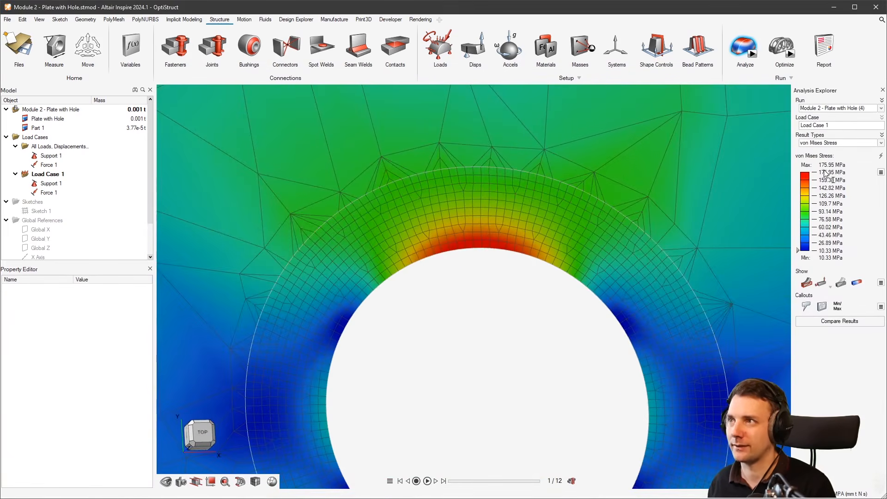
{"action": "scroll", "coordinate": [497, 290], "scroll_direction": "down", "scroll_amount": 3}
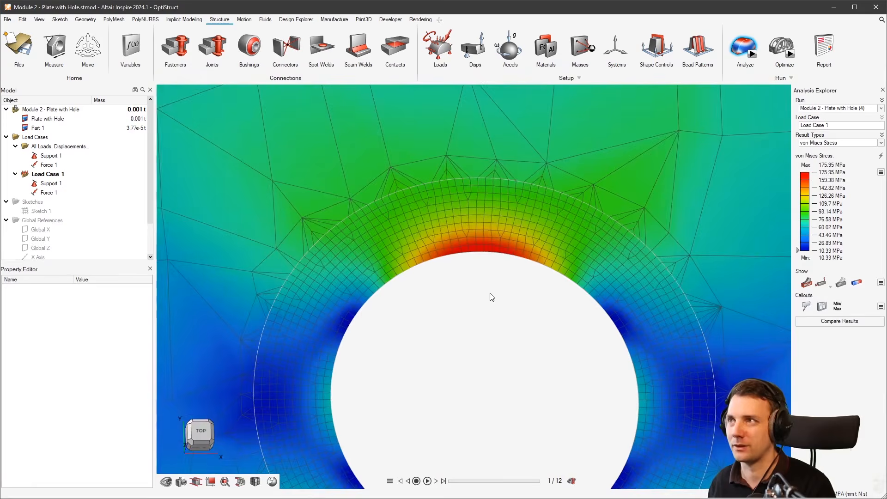
{"action": "scroll", "coordinate": [483, 296], "scroll_direction": "down", "scroll_amount": 5}
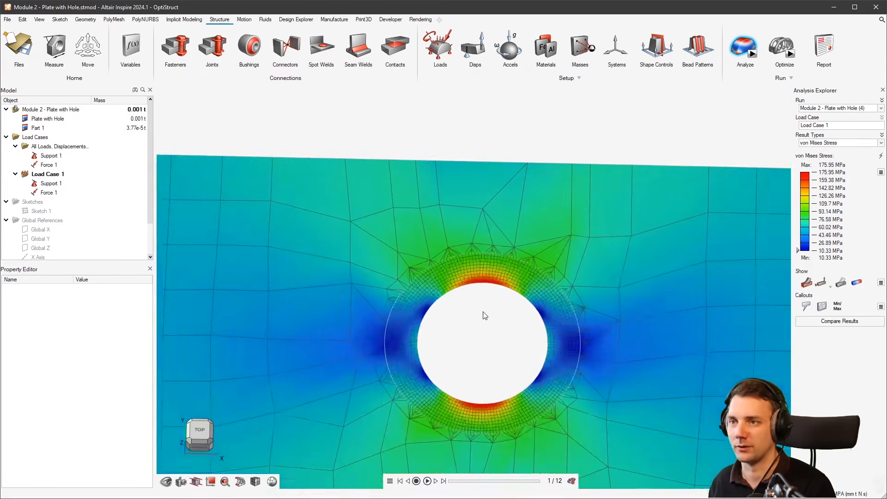
{"action": "scroll", "coordinate": [473, 350], "scroll_direction": "down", "scroll_amount": 6}
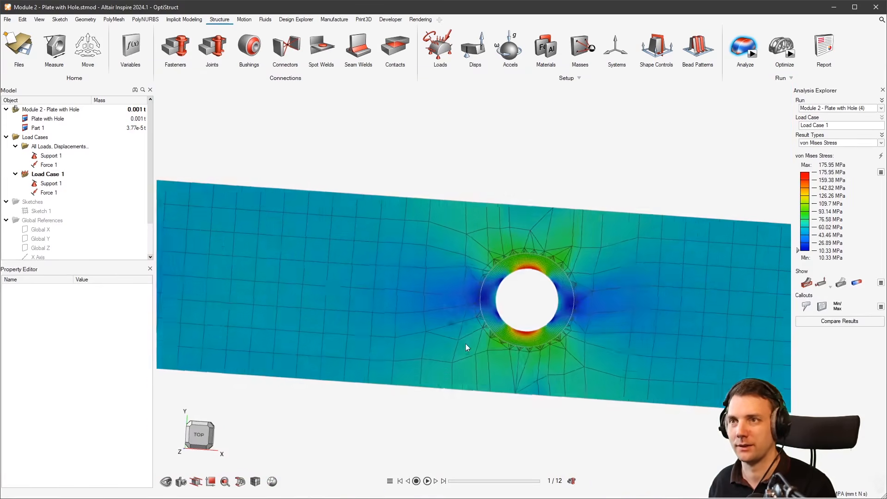
{"action": "scroll", "coordinate": [496, 334], "scroll_direction": "up", "scroll_amount": 8}
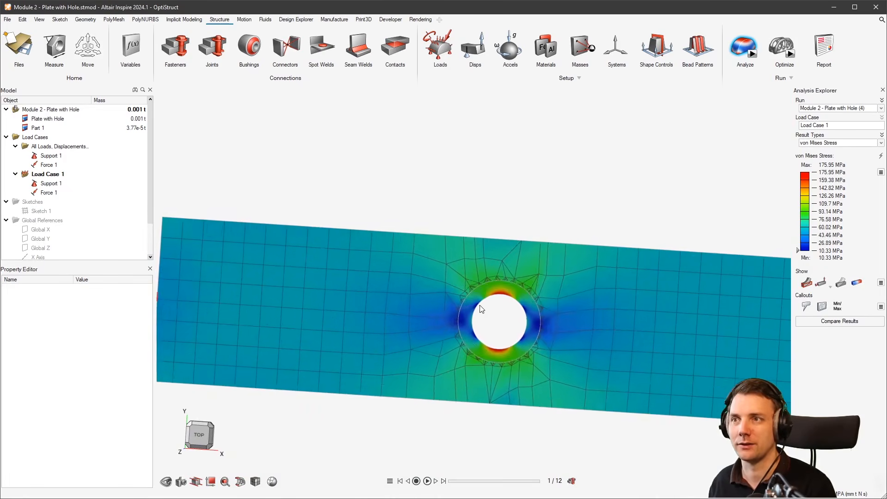
{"action": "scroll", "coordinate": [447, 284], "scroll_direction": "up", "scroll_amount": 6}
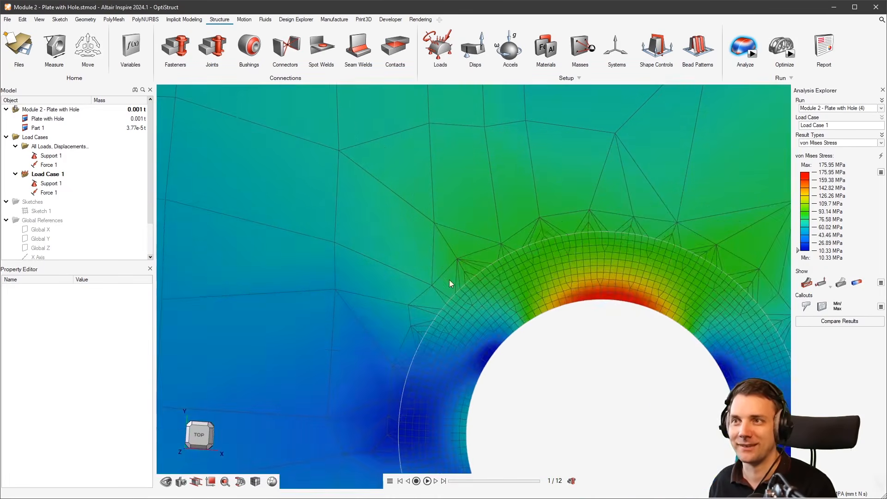
{"action": "scroll", "coordinate": [447, 283], "scroll_direction": "down", "scroll_amount": 6}
{"action": "middle_click_drag", "start_coordinate": [576, 291], "coordinate": [549, 334]}
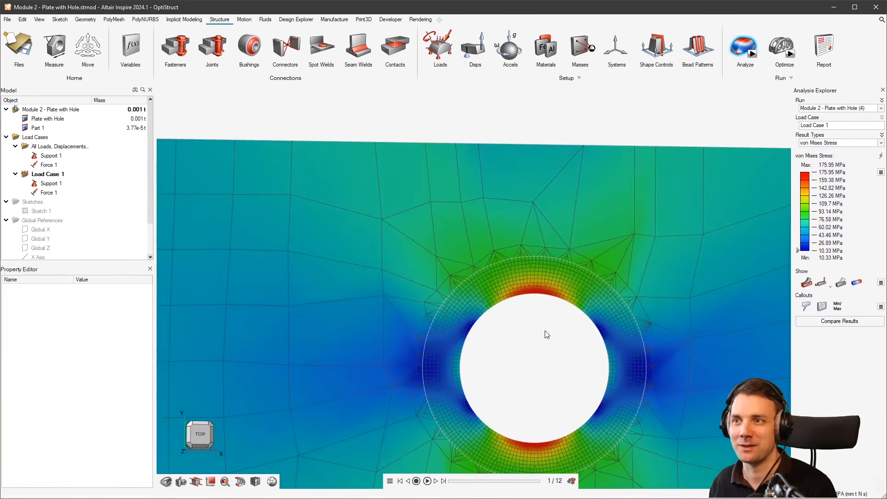
{"action": "scroll", "coordinate": [542, 331], "scroll_direction": "down", "scroll_amount": 2}
{"action": "middle_click_drag", "start_coordinate": [529, 336], "coordinate": [538, 311]}
{"action": "scroll", "coordinate": [540, 314], "scroll_direction": "up", "scroll_amount": 3}
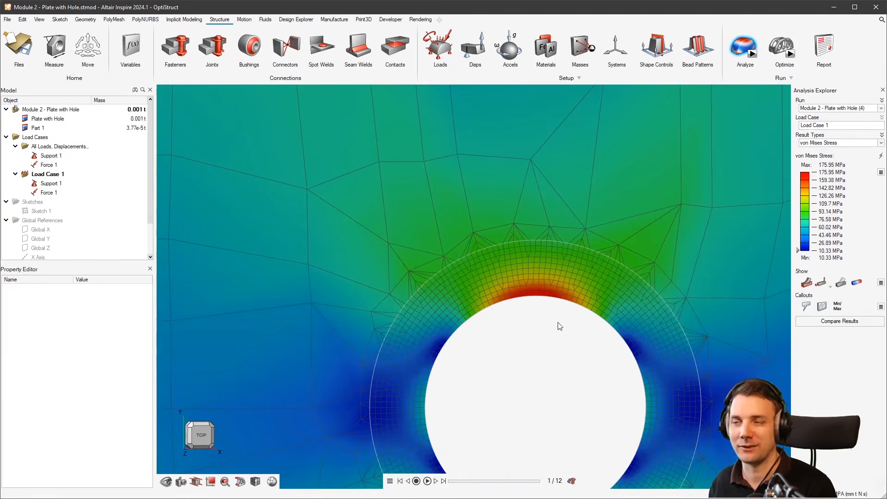
{"action": "scroll", "coordinate": [552, 290], "scroll_direction": "up", "scroll_amount": 2}
{"action": "scroll", "coordinate": [544, 283], "scroll_direction": "down", "scroll_amount": 5}
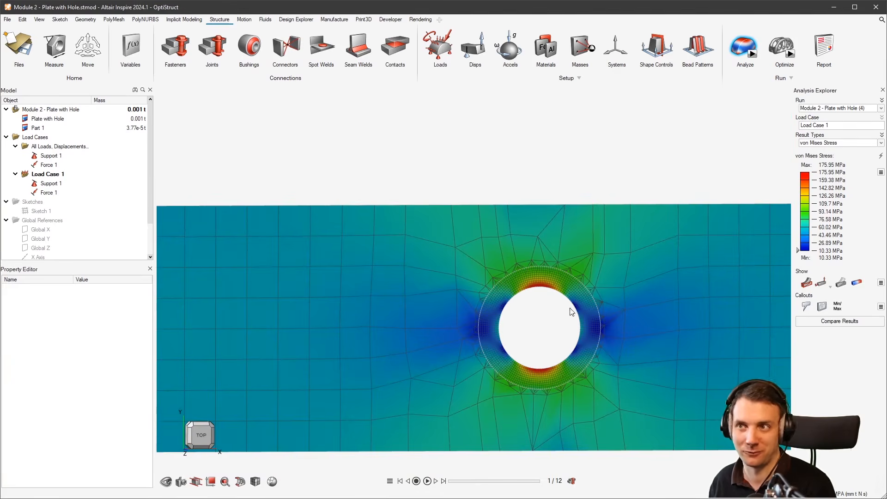
{"action": "right_click_drag", "start_coordinate": [493, 283], "coordinate": [610, 283]}
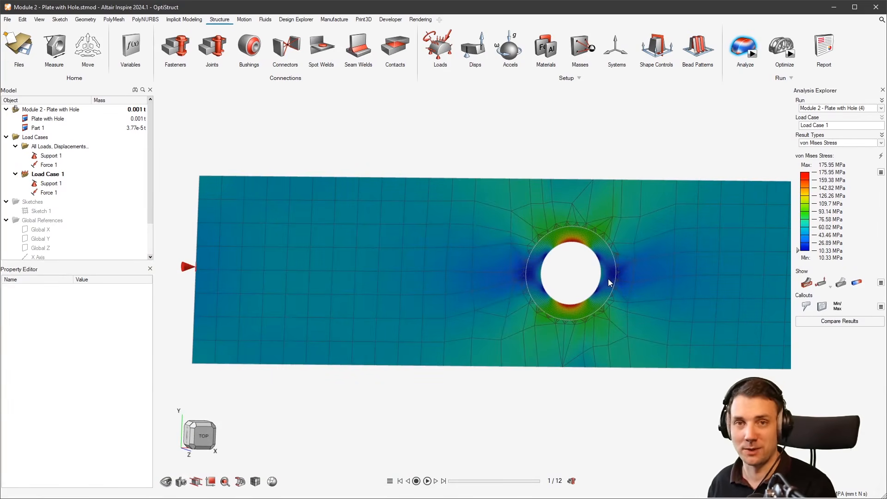
{"action": "right_click_drag", "start_coordinate": [562, 211], "coordinate": [631, 230]}
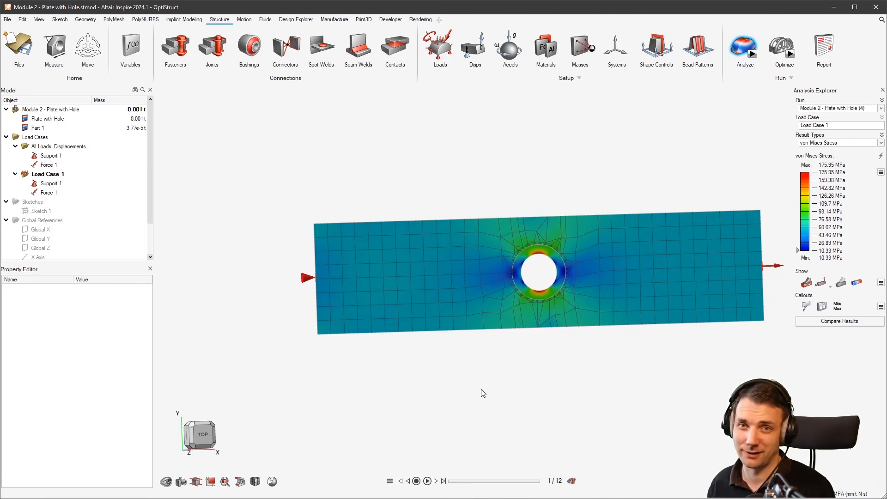
{"action": "right_click_drag", "start_coordinate": [615, 263], "coordinate": [590, 334]}
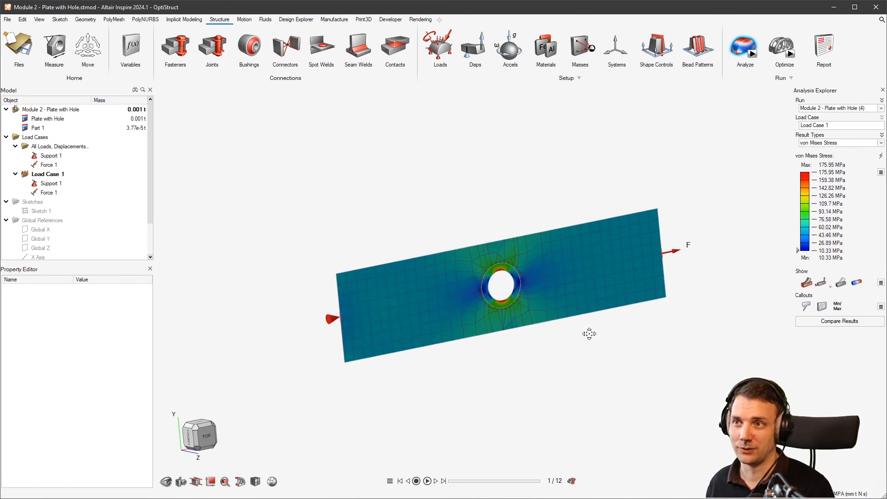
Leave the analysis results and start a new empty model.
{"action": "key", "text": "Escape"}
{"action": "scroll", "coordinate": [633, 366], "scroll_direction": "down", "scroll_amount": 3}
{"action": "right_click_drag", "start_coordinate": [639, 365], "coordinate": [590, 373]}
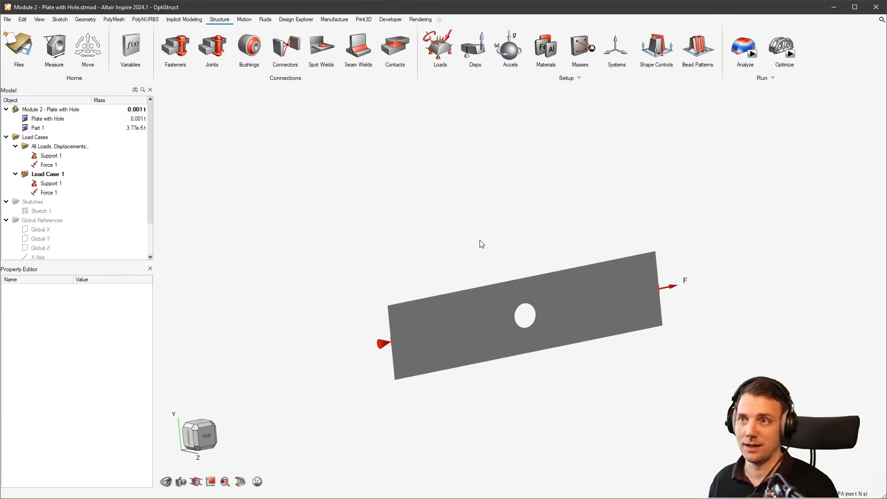
{"action": "left_click", "coordinate": [10, 35]}
{"action": "left_click", "coordinate": [90, 86]}
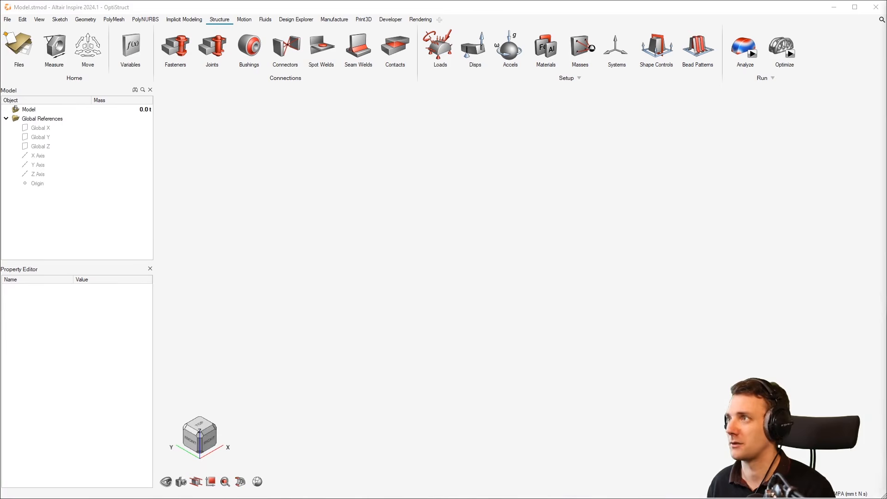
Load the model file "Module 2 - Plate with Hole.stmod".
{"action": "left_click_drag", "start_coordinate": [885, 176], "coordinate": [694, 191]}
{"action": "middle_click_drag", "start_coordinate": [589, 221], "coordinate": [579, 238]}
{"action": "scroll", "coordinate": [578, 258], "scroll_direction": "down", "scroll_amount": 3}
{"action": "middle_click_drag", "start_coordinate": [594, 283], "coordinate": [638, 278]}
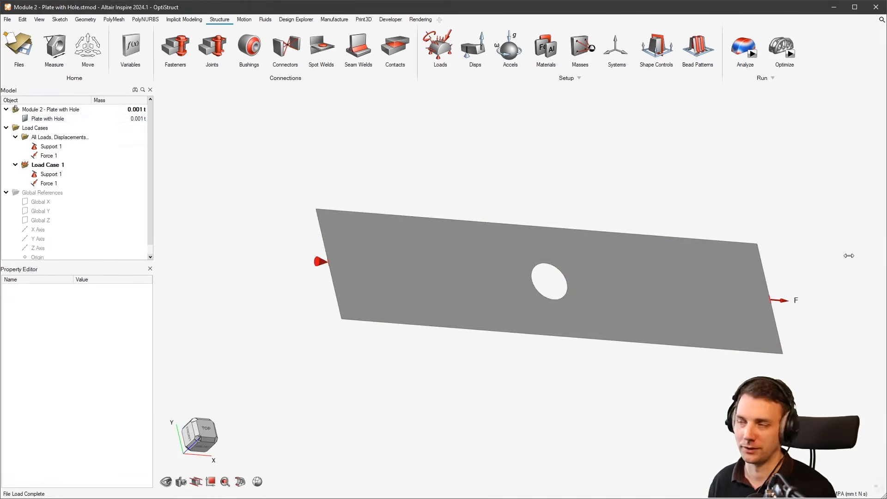
Delete the existing support and force at the two ends of the plate.
{"action": "left_click", "coordinate": [320, 263]}
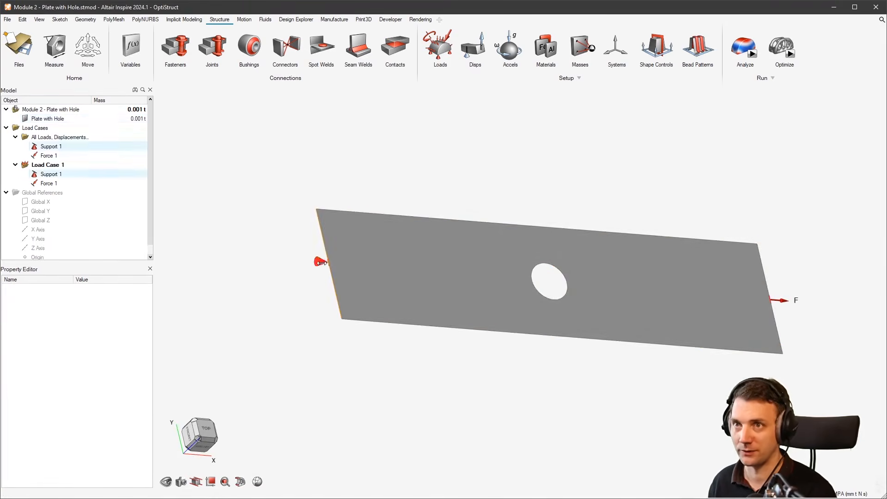
{"action": "key", "text": "Delete"}
{"action": "left_click", "coordinate": [783, 301]}
{"action": "key", "text": "Delete"}
{"action": "middle_click_drag", "start_coordinate": [557, 403], "coordinate": [531, 336]}
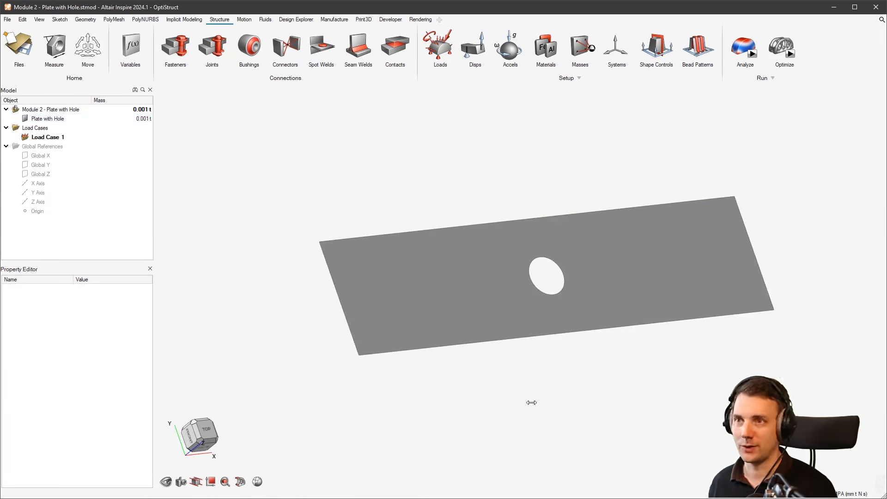
Thicken the surface plate into a 3 mm solid by push/pulling its large face.
{"action": "key", "text": "p"}
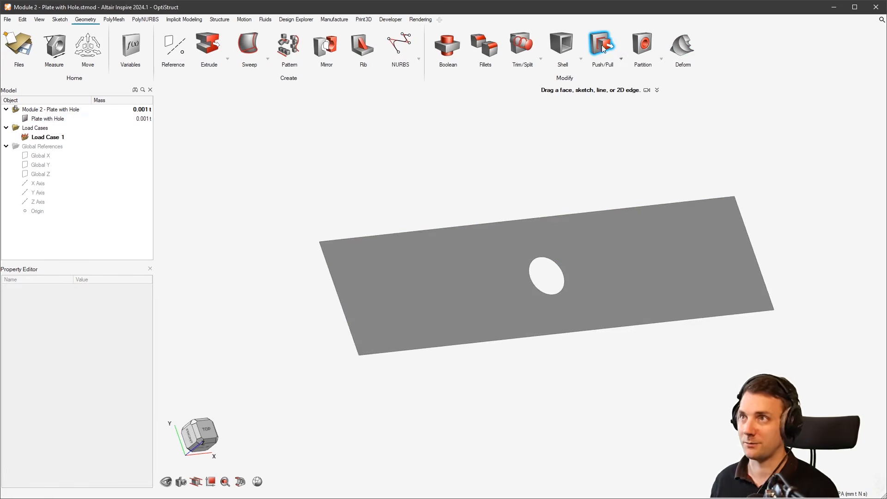
{"action": "left_click", "coordinate": [414, 289]}
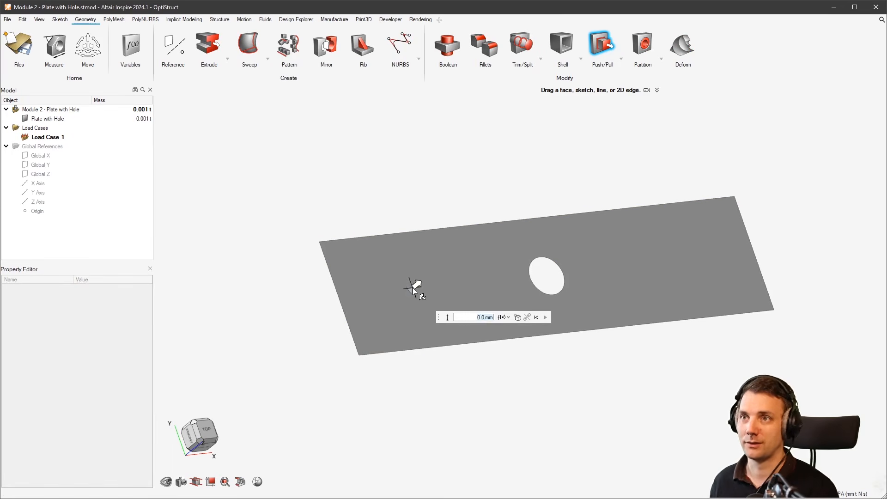
{"action": "left_click_drag", "start_coordinate": [413, 287], "coordinate": [483, 247]}
{"action": "type", "text": "3"}
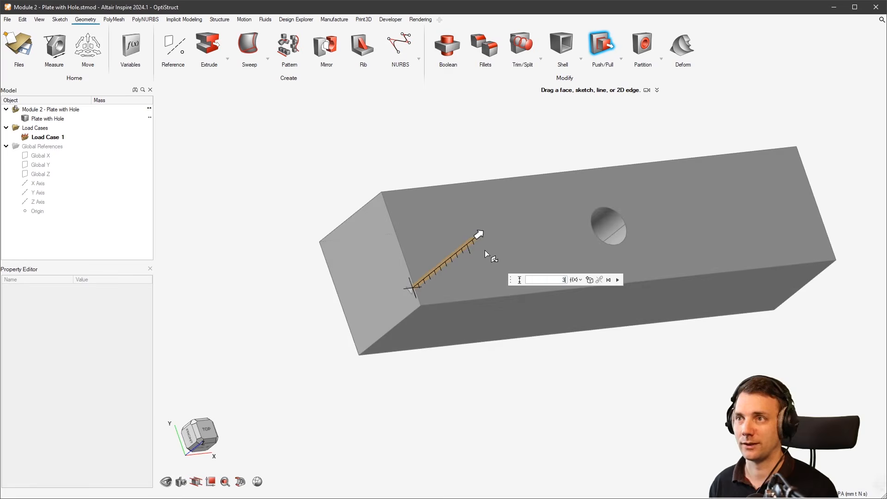
{"action": "key", "text": "Return"}
{"action": "right_click_drag", "start_coordinate": [546, 335], "coordinate": [535, 351]}
{"action": "scroll", "coordinate": [460, 304], "scroll_direction": "up", "scroll_amount": 4}
{"action": "scroll", "coordinate": [425, 318], "scroll_direction": "up", "scroll_amount": 2}
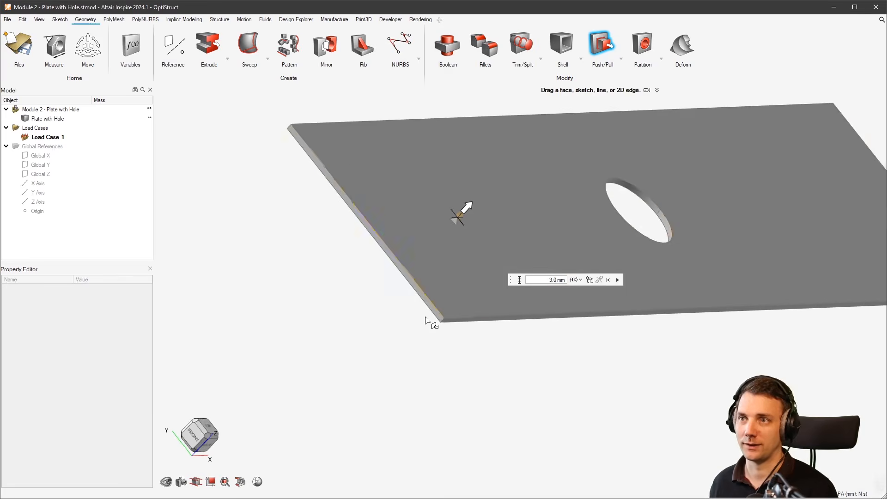
{"action": "key", "text": "Escape"}
Add a fixed support to the narrow end face of the thickened plate.
{"action": "scroll", "coordinate": [557, 378], "scroll_direction": "down", "scroll_amount": 4}
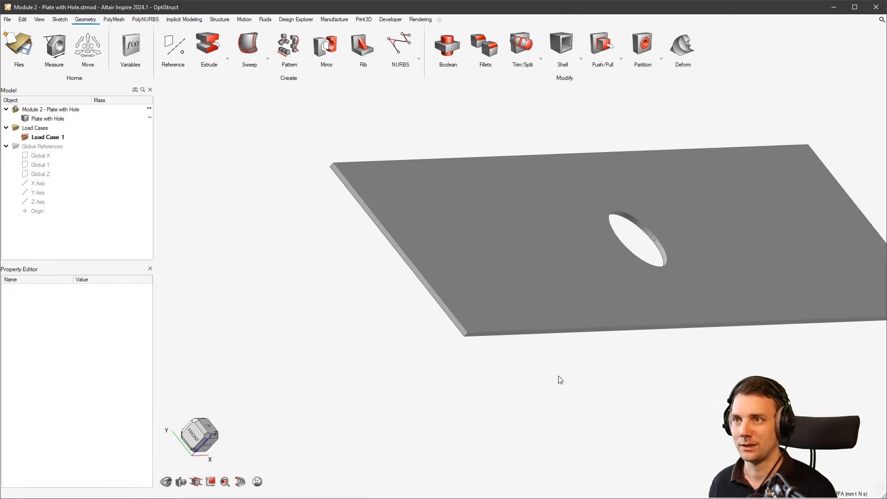
{"action": "right_click_drag", "start_coordinate": [491, 393], "coordinate": [682, 439]}
{"action": "left_click", "coordinate": [201, 432]}
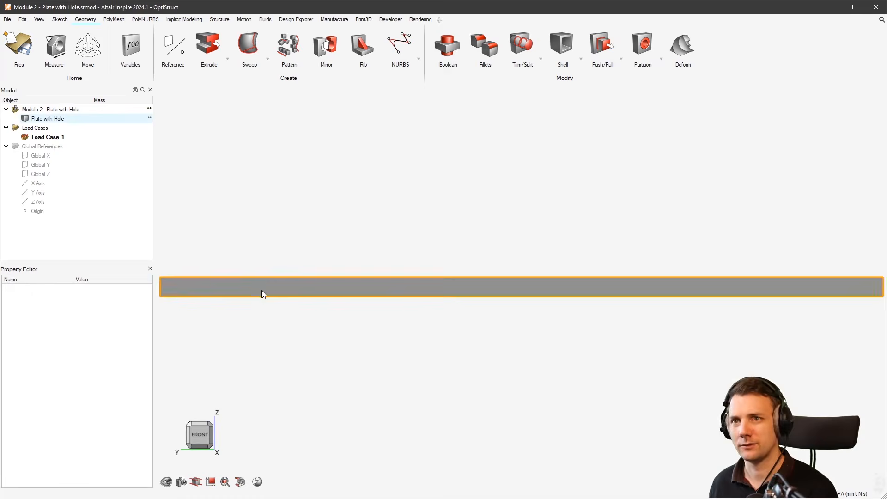
{"action": "scroll", "coordinate": [317, 292], "scroll_direction": "down", "scroll_amount": 4}
{"action": "middle_click_drag", "start_coordinate": [521, 297], "coordinate": [416, 355]}
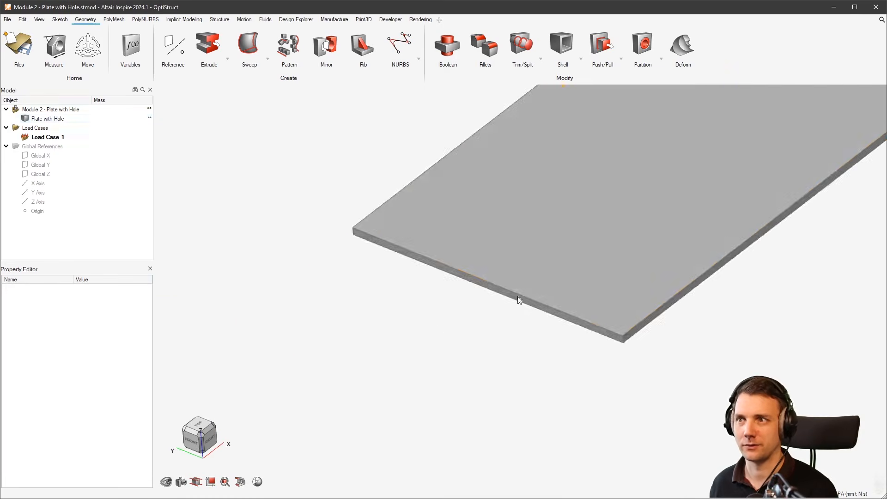
{"action": "right_click_drag", "start_coordinate": [669, 303], "coordinate": [536, 385]}
{"action": "scroll", "coordinate": [487, 345], "scroll_direction": "down", "scroll_amount": 6}
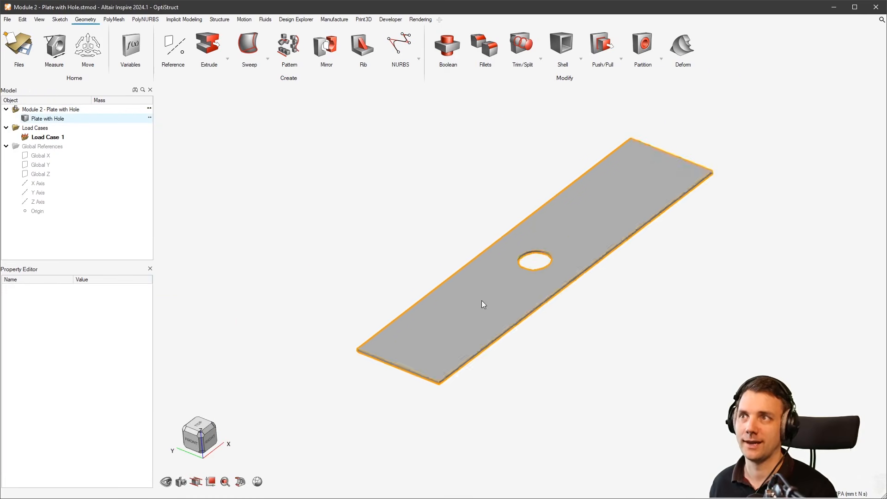
{"action": "left_click", "coordinate": [219, 19]}
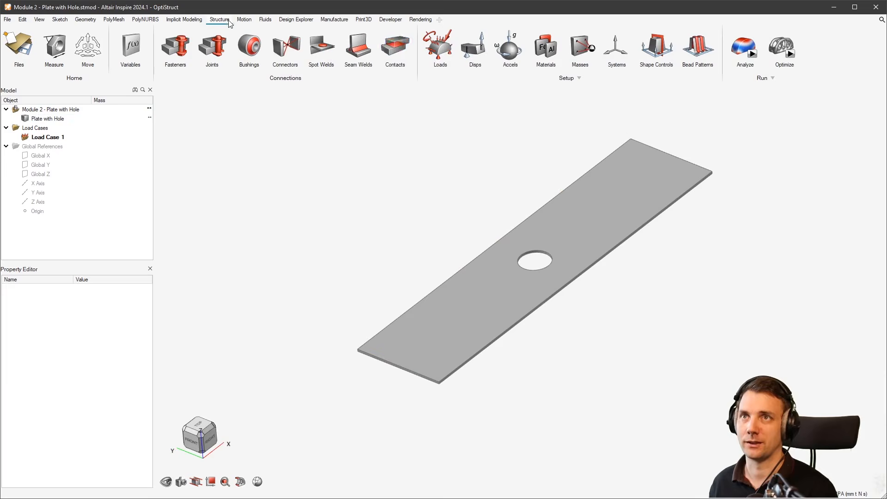
{"action": "left_click", "coordinate": [438, 57]}
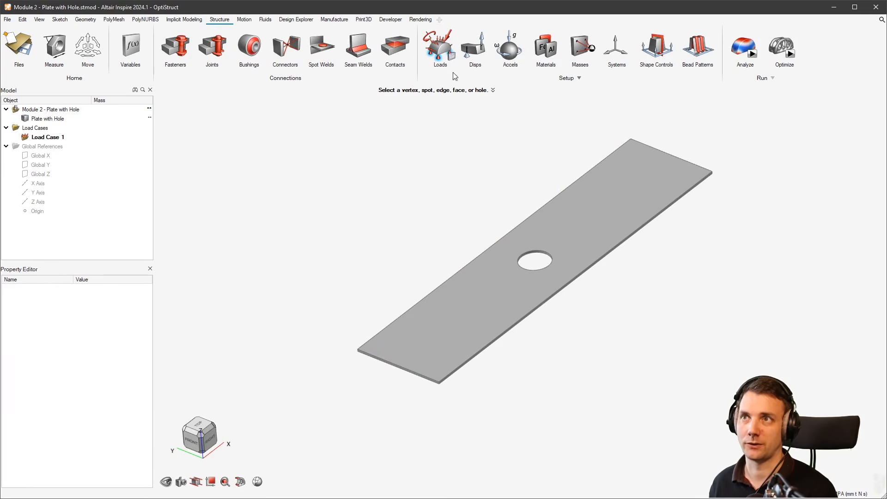
{"action": "scroll", "coordinate": [367, 331], "scroll_direction": "up", "scroll_amount": 5}
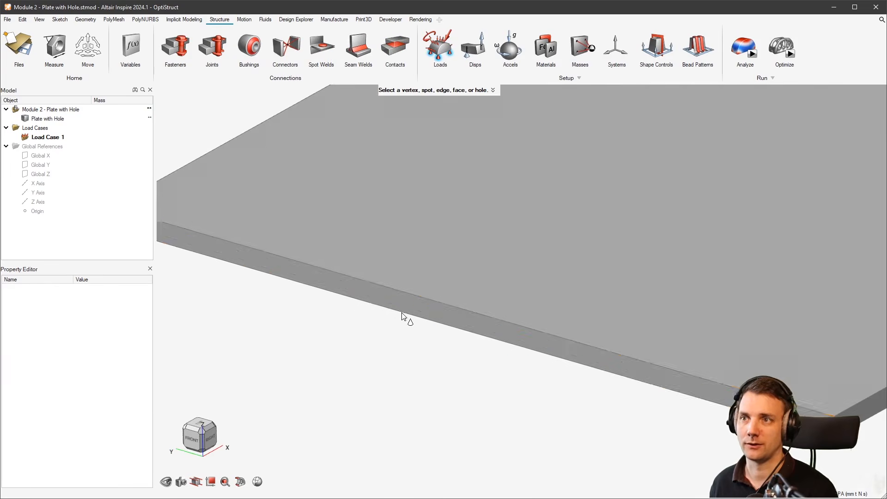
{"action": "left_click", "coordinate": [431, 310]}
{"action": "scroll", "coordinate": [504, 317], "scroll_direction": "down", "scroll_amount": 4}
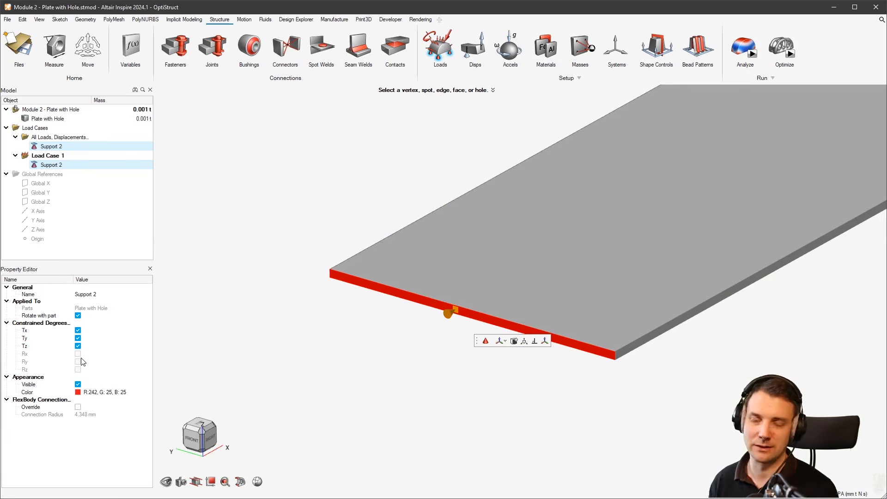
Apply a 20000 N force in the positive X direction to the end face opposite the support.
{"action": "scroll", "coordinate": [471, 343], "scroll_direction": "down", "scroll_amount": 3}
{"action": "right_click_drag", "start_coordinate": [559, 325], "coordinate": [347, 407]}
{"action": "scroll", "coordinate": [347, 406], "scroll_direction": "down", "scroll_amount": 4}
{"action": "right_click_drag", "start_coordinate": [723, 238], "coordinate": [560, 364]}
{"action": "middle_click_drag", "start_coordinate": [558, 365], "coordinate": [502, 289]}
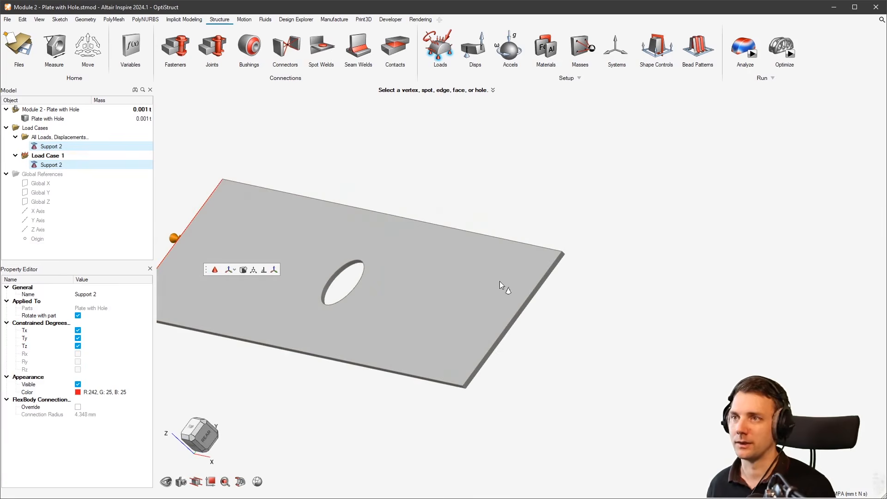
{"action": "left_click", "coordinate": [450, 33]}
{"action": "scroll", "coordinate": [521, 290], "scroll_direction": "up", "scroll_amount": 4}
{"action": "middle_click_drag", "start_coordinate": [555, 354], "coordinate": [536, 319]}
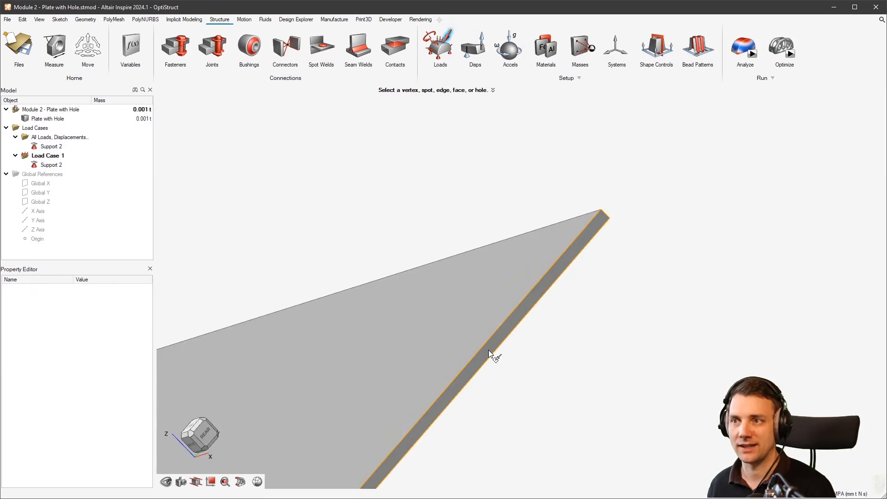
{"action": "left_click", "coordinate": [489, 350]}
{"action": "middle_click_drag", "start_coordinate": [541, 362], "coordinate": [675, 369]}
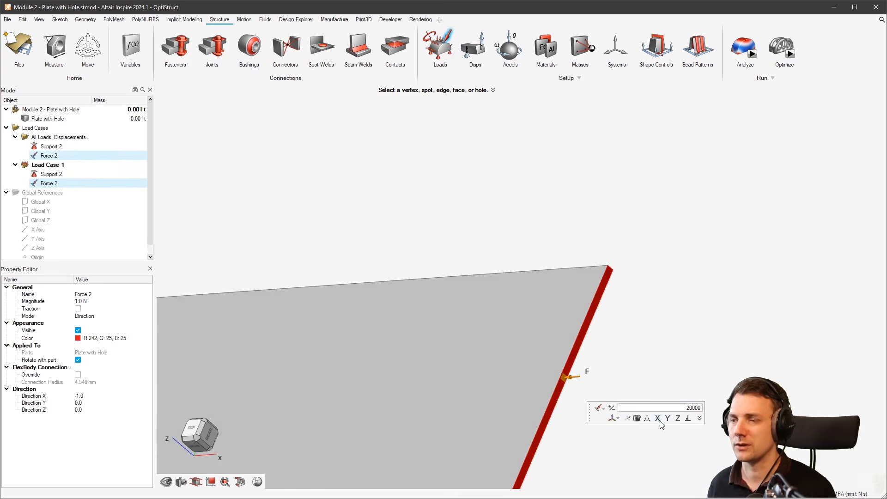
{"action": "left_click", "coordinate": [613, 408]}
Set the analysis solver to SimSolid in the run options of the preferences.
{"action": "scroll", "coordinate": [634, 343], "scroll_direction": "down", "scroll_amount": 3}
{"action": "middle_click_drag", "start_coordinate": [639, 346], "coordinate": [706, 368]}
{"action": "scroll", "coordinate": [707, 300], "scroll_direction": "down", "scroll_amount": 3}
{"action": "scroll", "coordinate": [665, 201], "scroll_direction": "down", "scroll_amount": 1}
{"action": "middle_click_drag", "start_coordinate": [665, 197], "coordinate": [729, 200]}
{"action": "scroll", "coordinate": [729, 200], "scroll_direction": "up", "scroll_amount": 1}
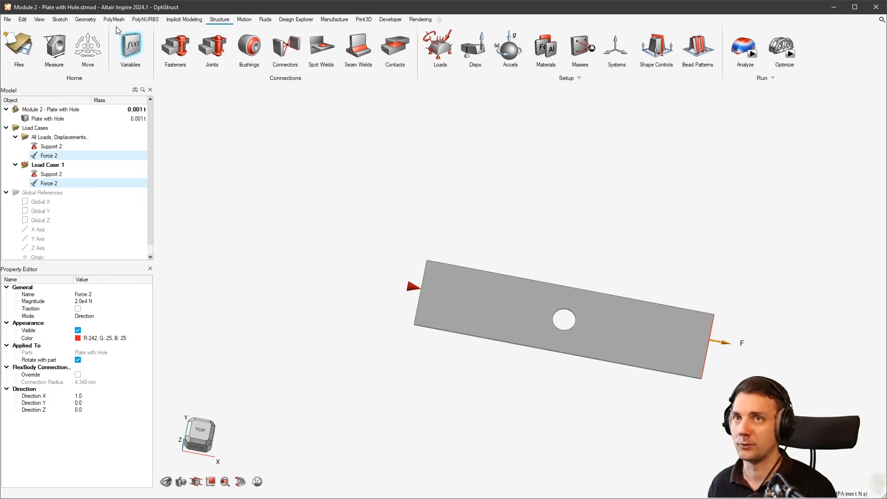
{"action": "left_click", "coordinate": [8, 22]}
{"action": "left_click", "coordinate": [172, 231]}
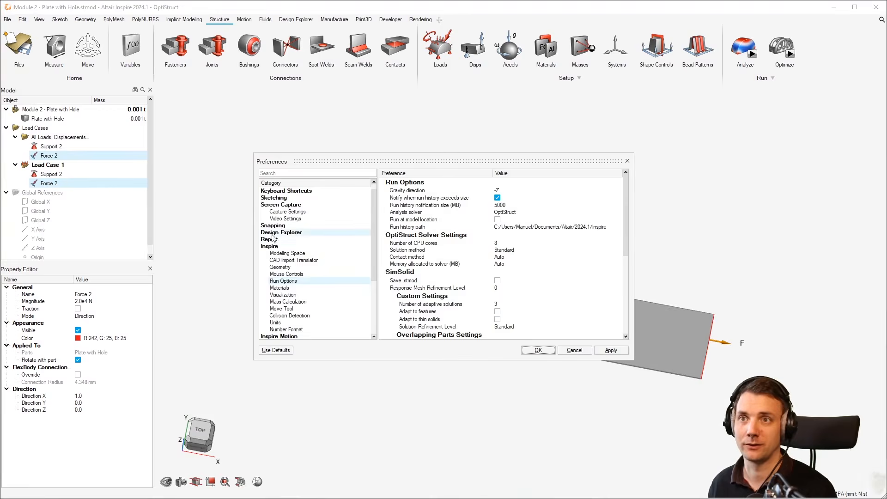
{"action": "left_click", "coordinate": [511, 213]}
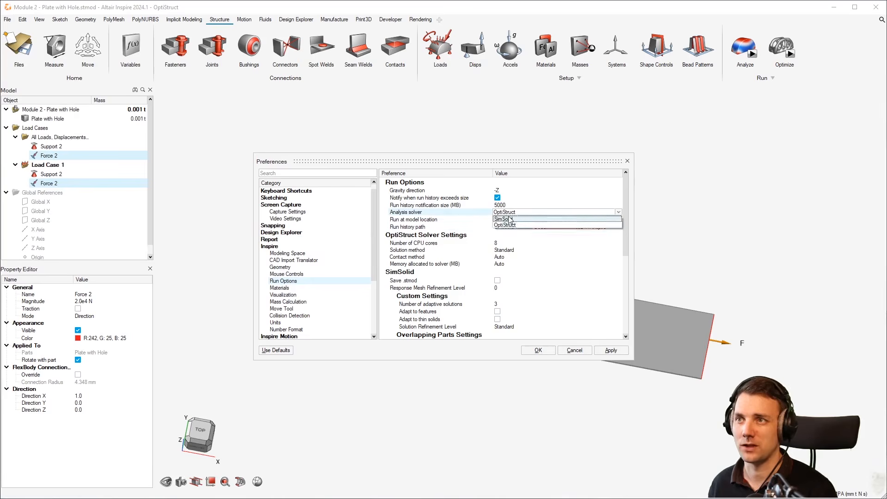
{"action": "left_click", "coordinate": [506, 219]}
{"action": "left_click", "coordinate": [545, 351]}
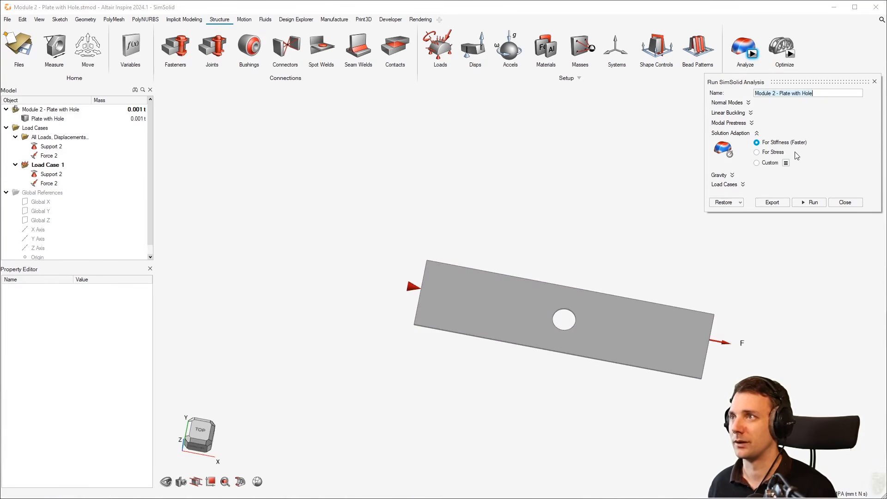
Run the SimSolid analysis with solution adaption for stress and open the finished run's results.
{"action": "left_click", "coordinate": [781, 153]}
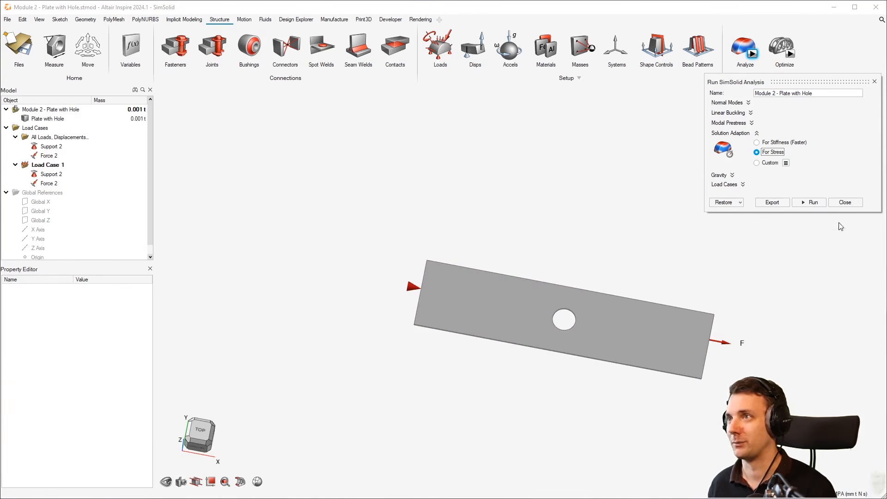
{"action": "left_click", "coordinate": [811, 202]}
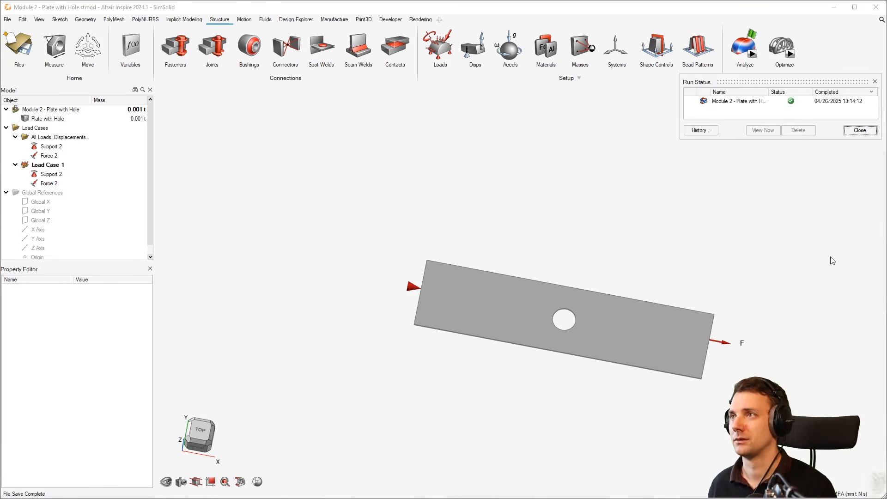
{"action": "left_click", "coordinate": [752, 34]}
Show the von Mises stress result for the plate.
{"action": "middle_click_drag", "start_coordinate": [562, 302], "coordinate": [635, 279]}
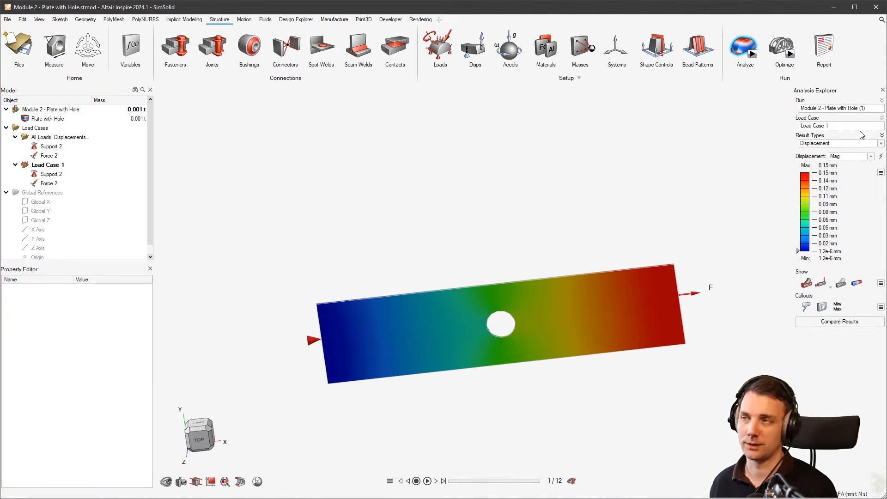
{"action": "left_click", "coordinate": [882, 144]}
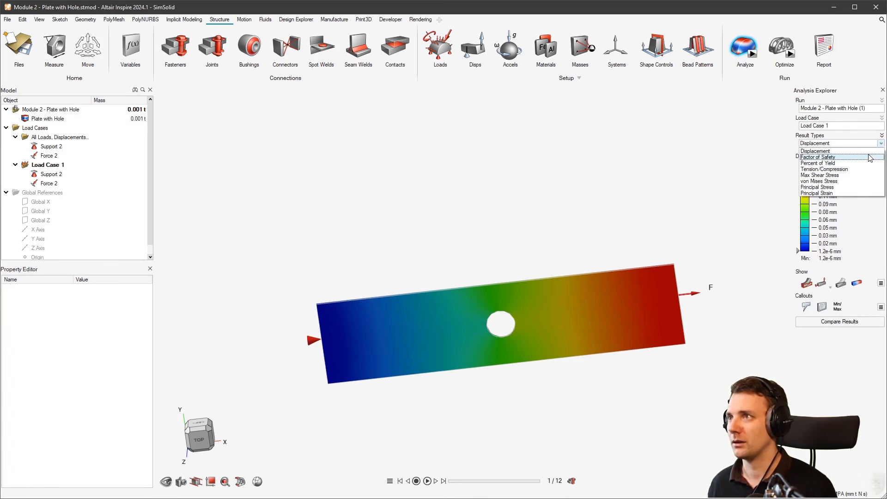
{"action": "left_click", "coordinate": [856, 183]}
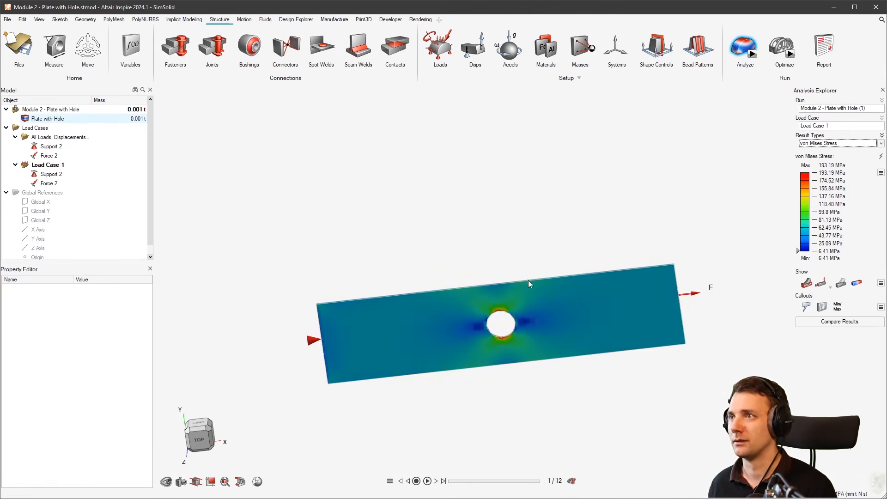
Examine the von Mises stress concentrations around the edge of the hole up close.
{"action": "scroll", "coordinate": [491, 298], "scroll_direction": "up", "scroll_amount": 3}
{"action": "scroll", "coordinate": [536, 303], "scroll_direction": "up", "scroll_amount": 5}
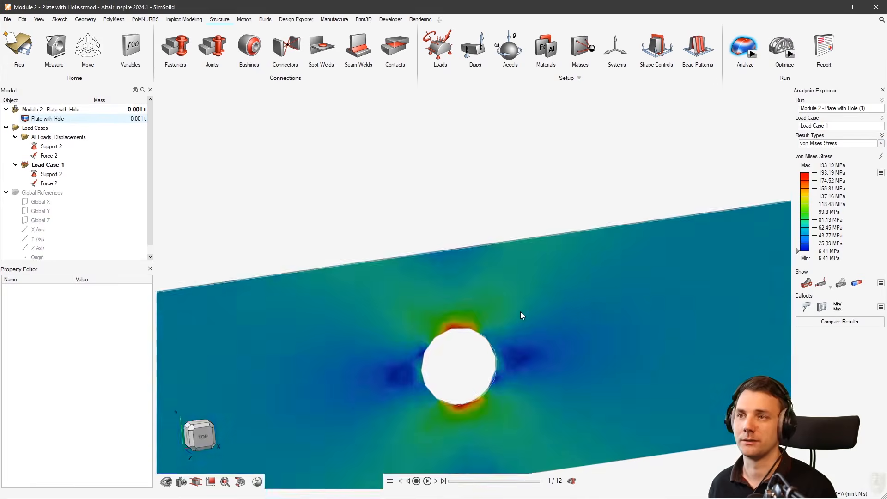
{"action": "right_click_drag", "start_coordinate": [389, 305], "coordinate": [545, 356]}
{"action": "right_click_drag", "start_coordinate": [466, 289], "coordinate": [465, 319]}
{"action": "middle_click_drag", "start_coordinate": [528, 290], "coordinate": [537, 227]}
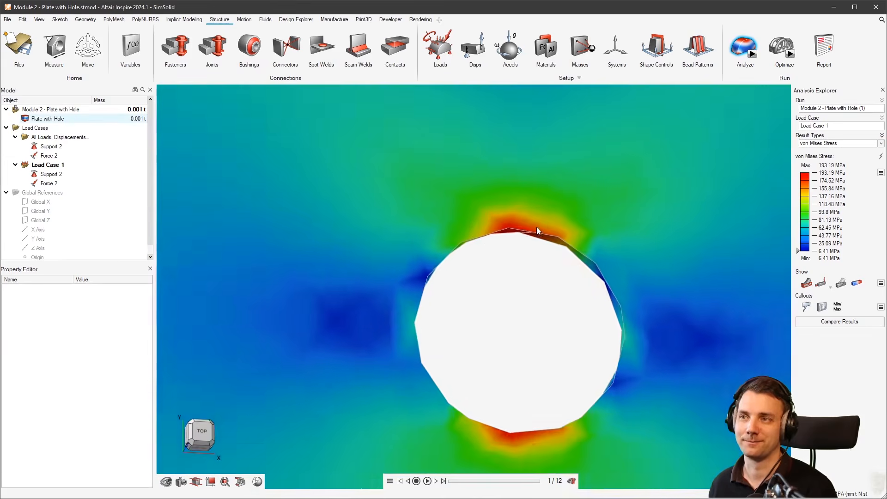
{"action": "scroll", "coordinate": [536, 227], "scroll_direction": "down", "scroll_amount": 3}
{"action": "mouse_move", "coordinate": [531, 252]}
{"action": "right_mouse_down"}
{"action": "mouse_move", "coordinate": [535, 264]}
{"action": "mouse_move", "coordinate": [511, 265]}
{"action": "mouse_move", "coordinate": [574, 281]}
{"action": "mouse_move", "coordinate": [542, 256]}
{"action": "right_mouse_up"}
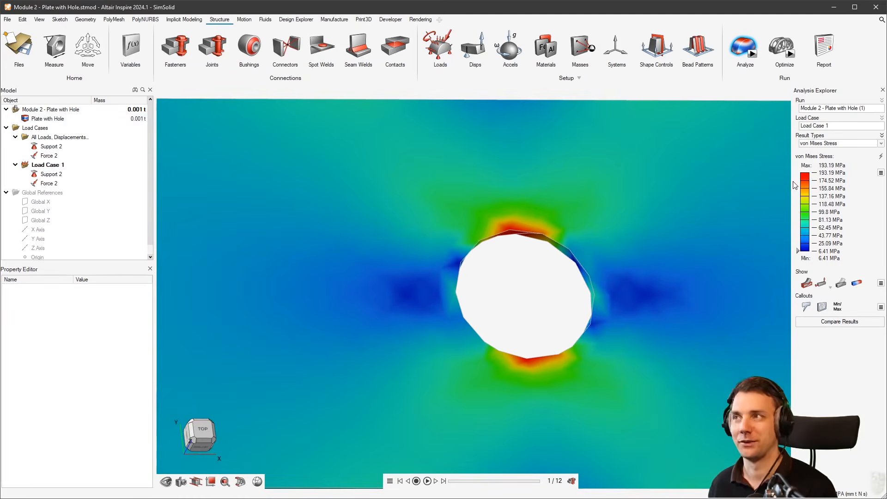
{"action": "right_click_drag", "start_coordinate": [668, 311], "coordinate": [534, 306]}
{"action": "middle_click_drag", "start_coordinate": [532, 303], "coordinate": [568, 336]}
{"action": "right_click_drag", "start_coordinate": [567, 336], "coordinate": [580, 245]}
Examine the von Mises stress distribution across the whole plate from both support and force ends.
{"action": "scroll", "coordinate": [597, 289], "scroll_direction": "down", "scroll_amount": 4}
{"action": "middle_click_drag", "start_coordinate": [596, 296], "coordinate": [564, 280]}
{"action": "right_click_drag", "start_coordinate": [565, 284], "coordinate": [531, 327]}
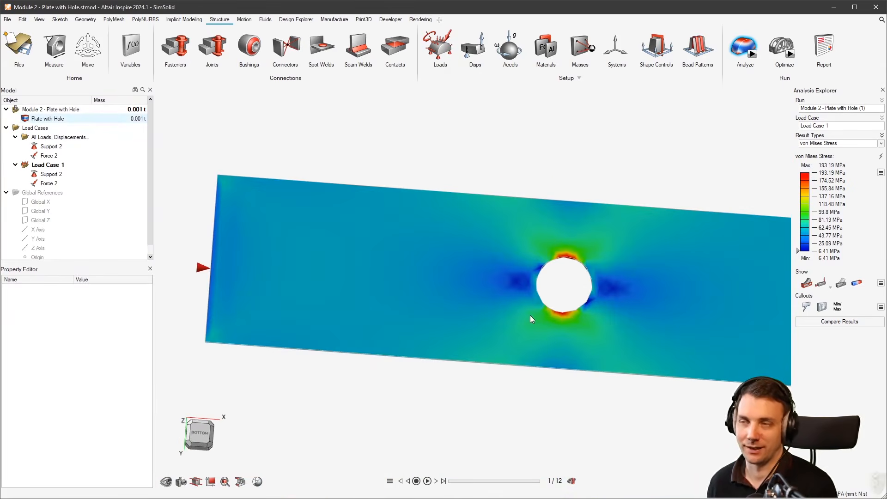
{"action": "right_click_drag", "start_coordinate": [579, 279], "coordinate": [550, 279]}
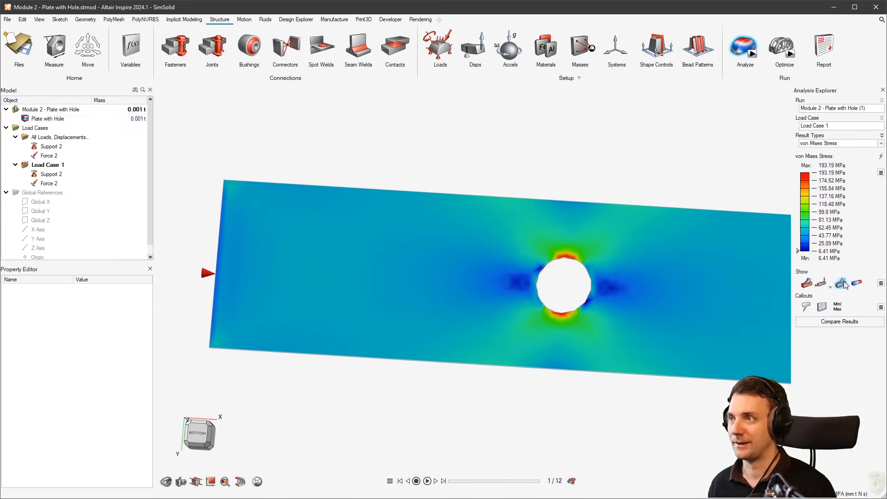
{"action": "right_click_drag", "start_coordinate": [565, 246], "coordinate": [477, 279]}
{"action": "middle_click_drag", "start_coordinate": [478, 280], "coordinate": [475, 279]}
{"action": "right_click_drag", "start_coordinate": [628, 292], "coordinate": [558, 280]}
{"action": "scroll", "coordinate": [556, 284], "scroll_direction": "down", "scroll_amount": 2}
{"action": "middle_click_drag", "start_coordinate": [551, 303], "coordinate": [637, 290]}
{"action": "middle_click_drag", "start_coordinate": [441, 280], "coordinate": [444, 283]}
{"action": "right_click_drag", "start_coordinate": [444, 283], "coordinate": [605, 277]}
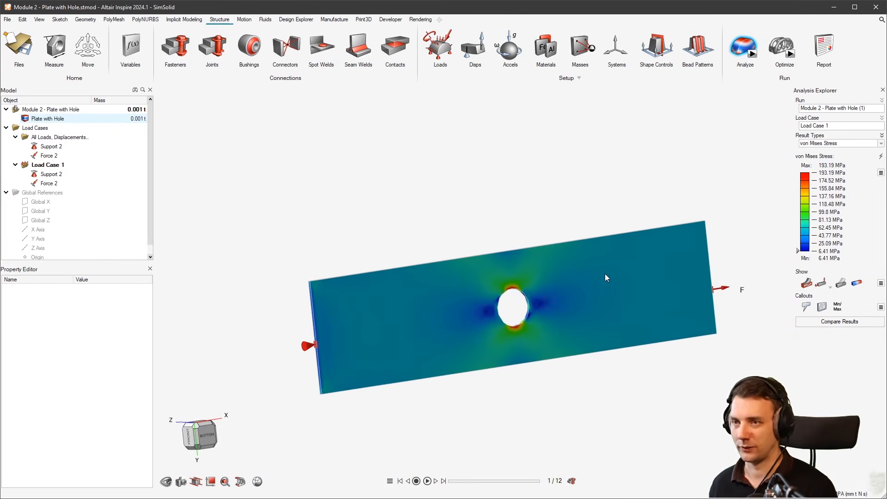